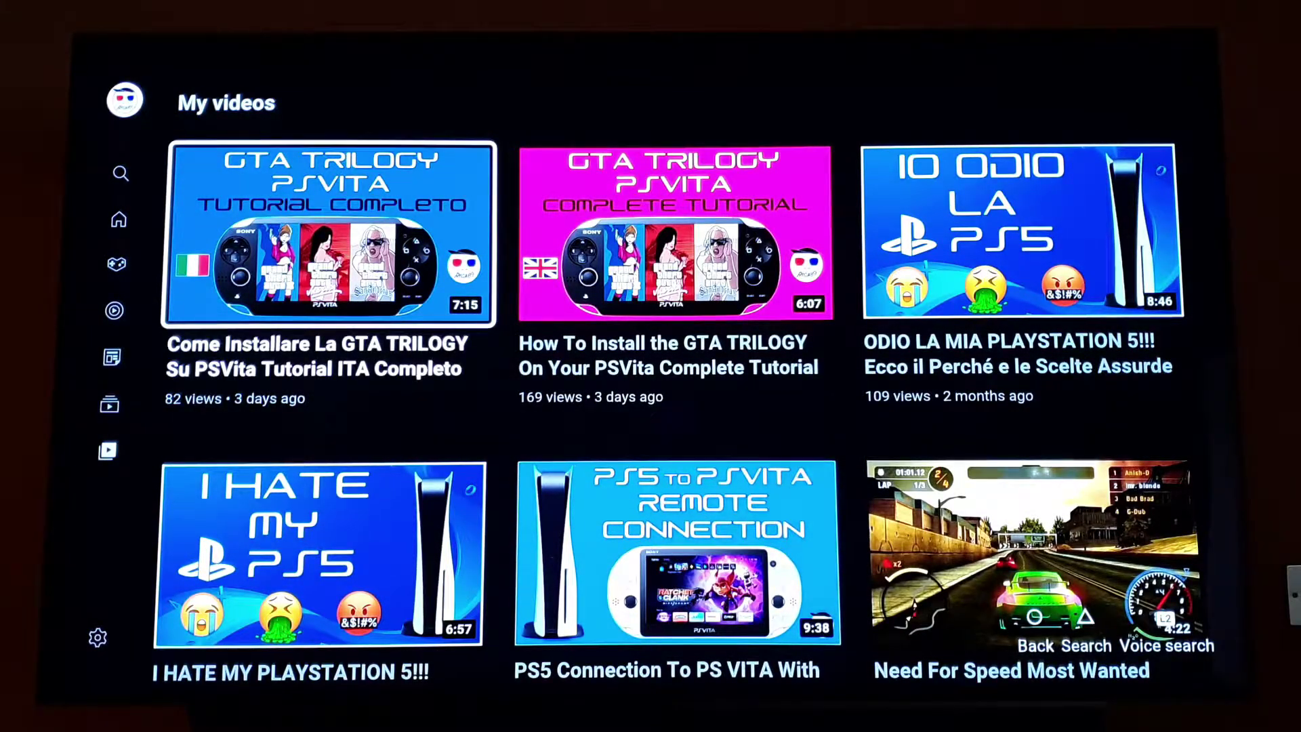
# Browse the video grid from the newest GTA Trilogy video down to older Watch Dogs: Legion uploads
pyautogui.press('Down')
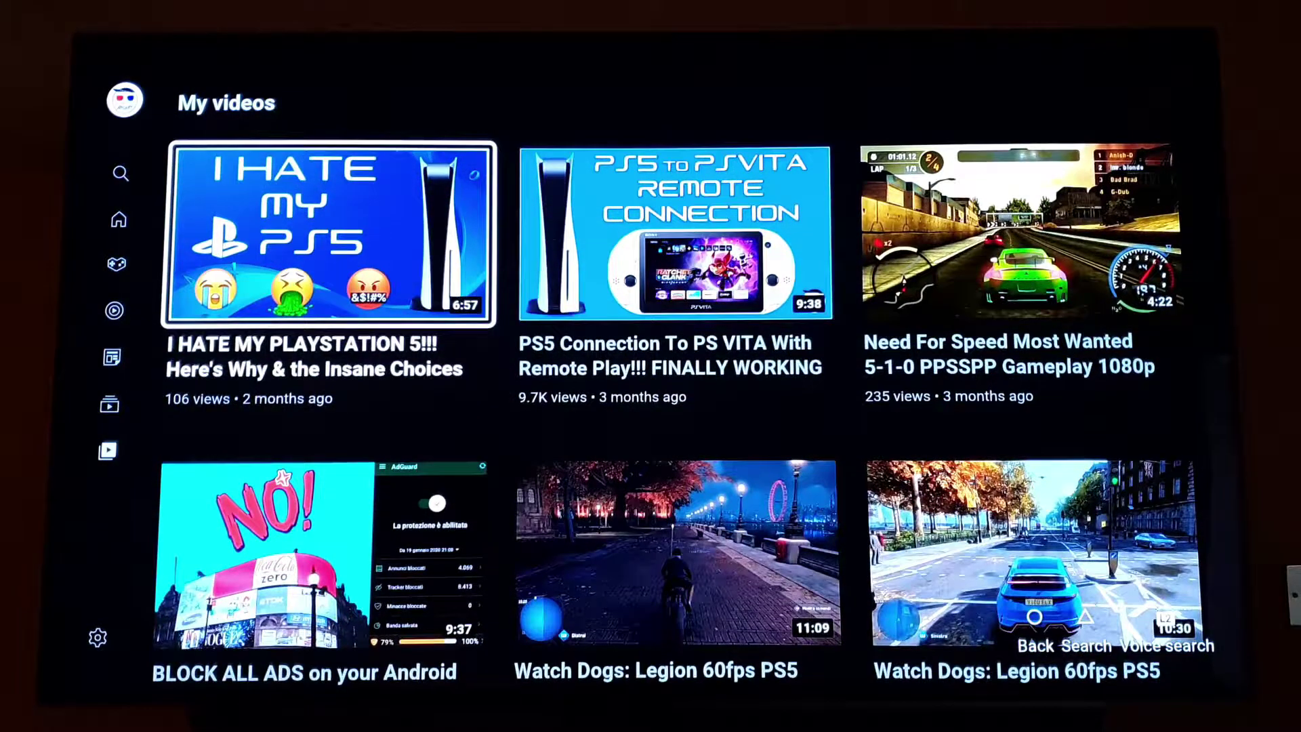
pyautogui.press('Down')
pyautogui.press('Down')
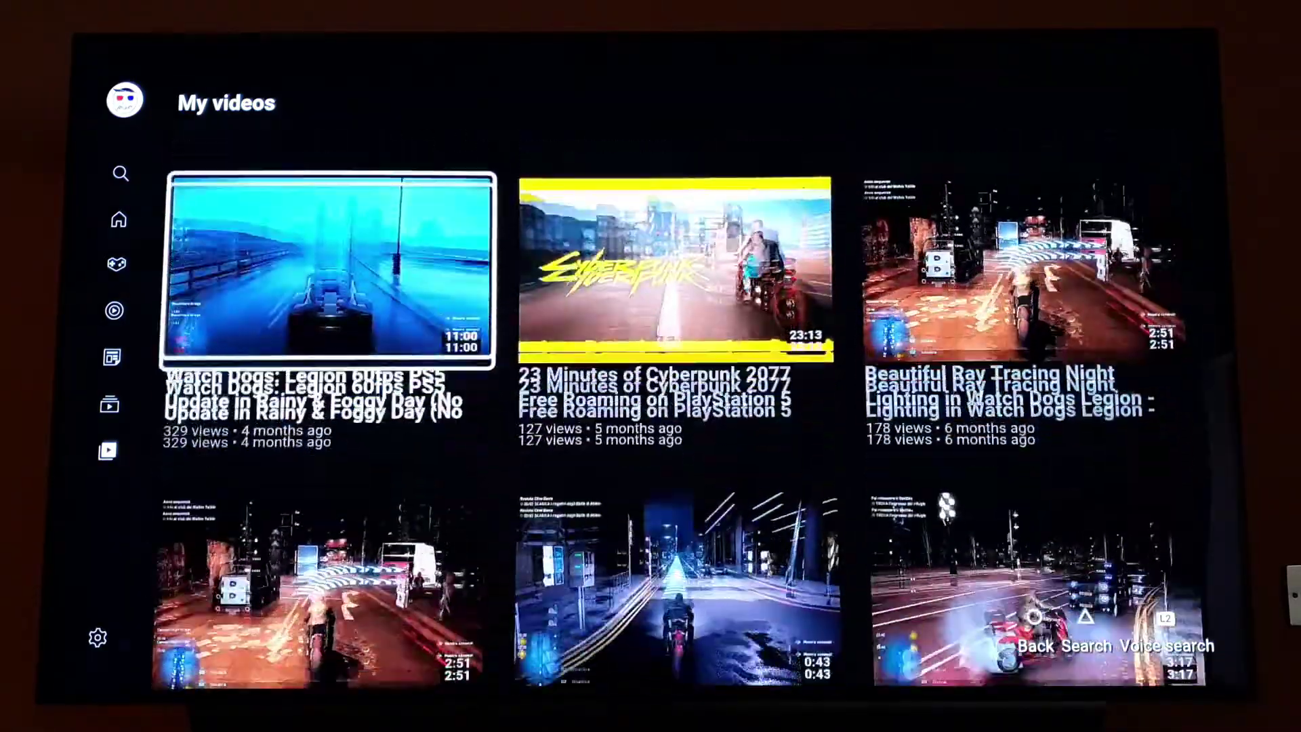
pyautogui.press('Down')
pyautogui.press('Up')
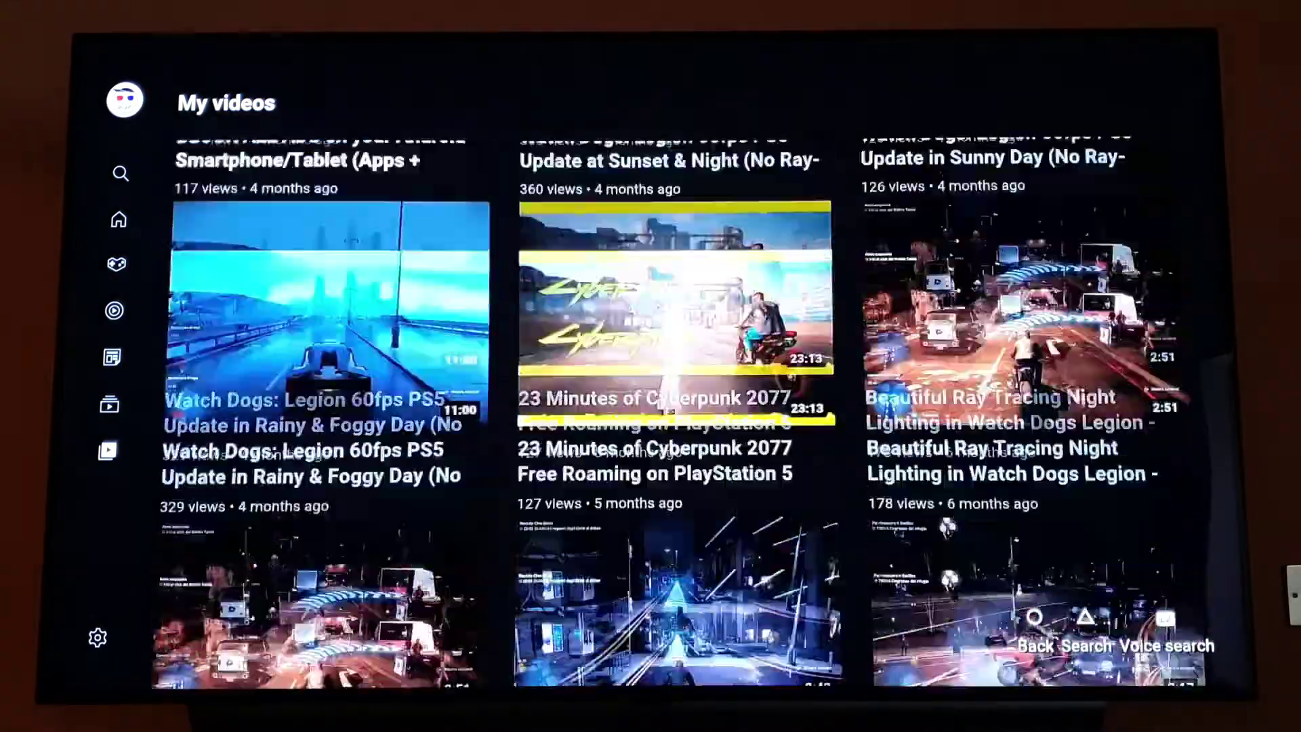
pyautogui.press('Up')
pyautogui.press('Up')
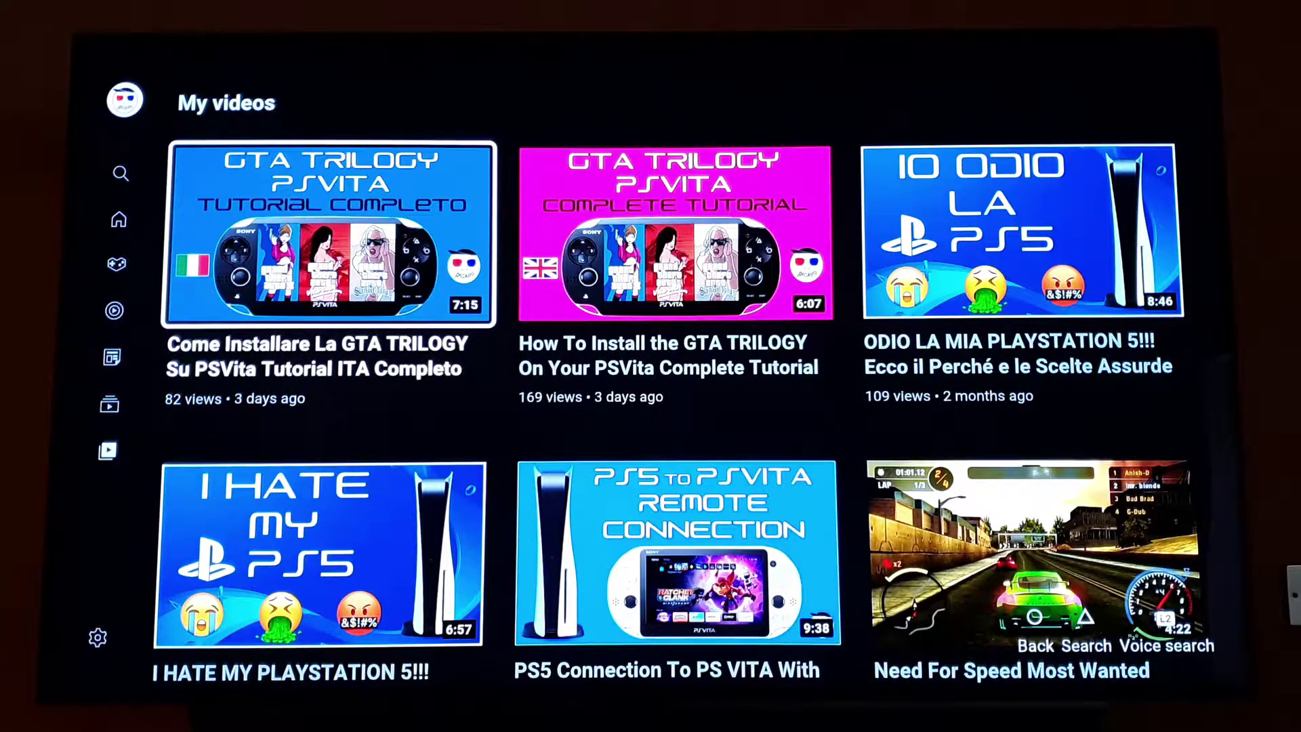
pyautogui.press('Right')
pyautogui.press('Right')
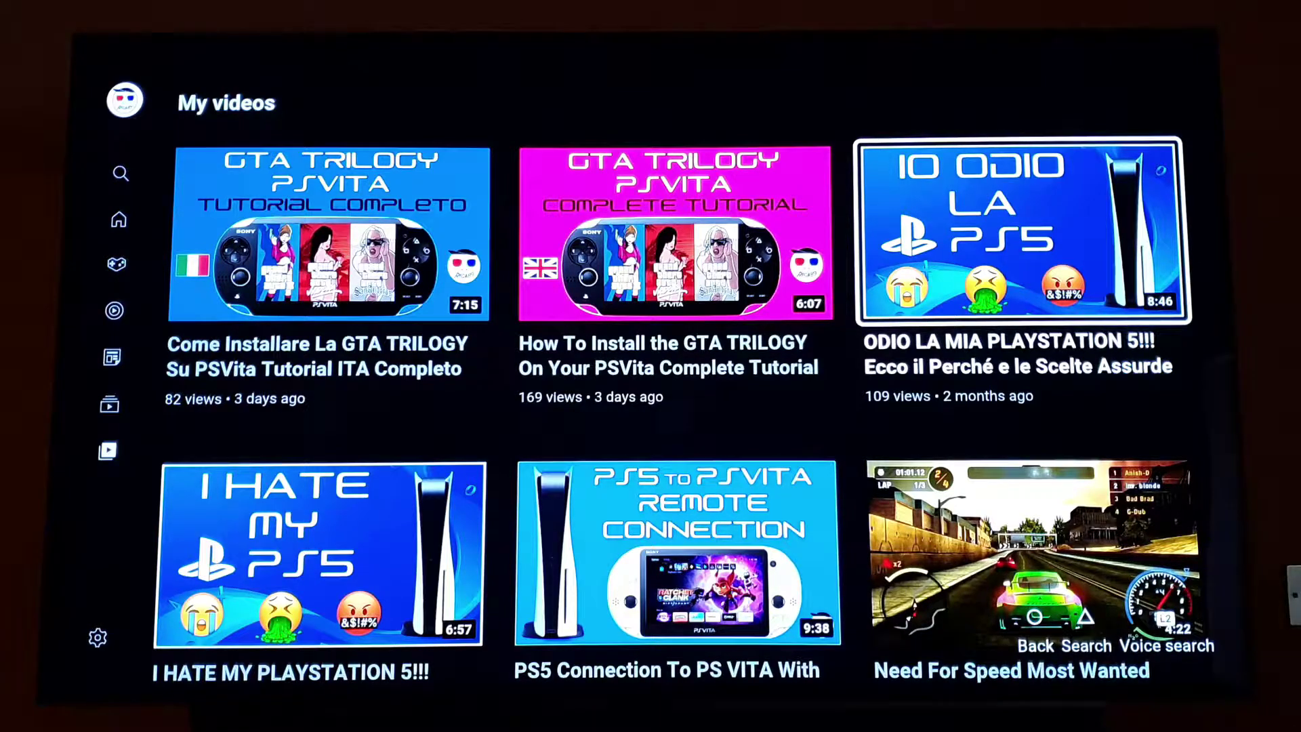
pyautogui.press('Left')
pyautogui.press('Left')
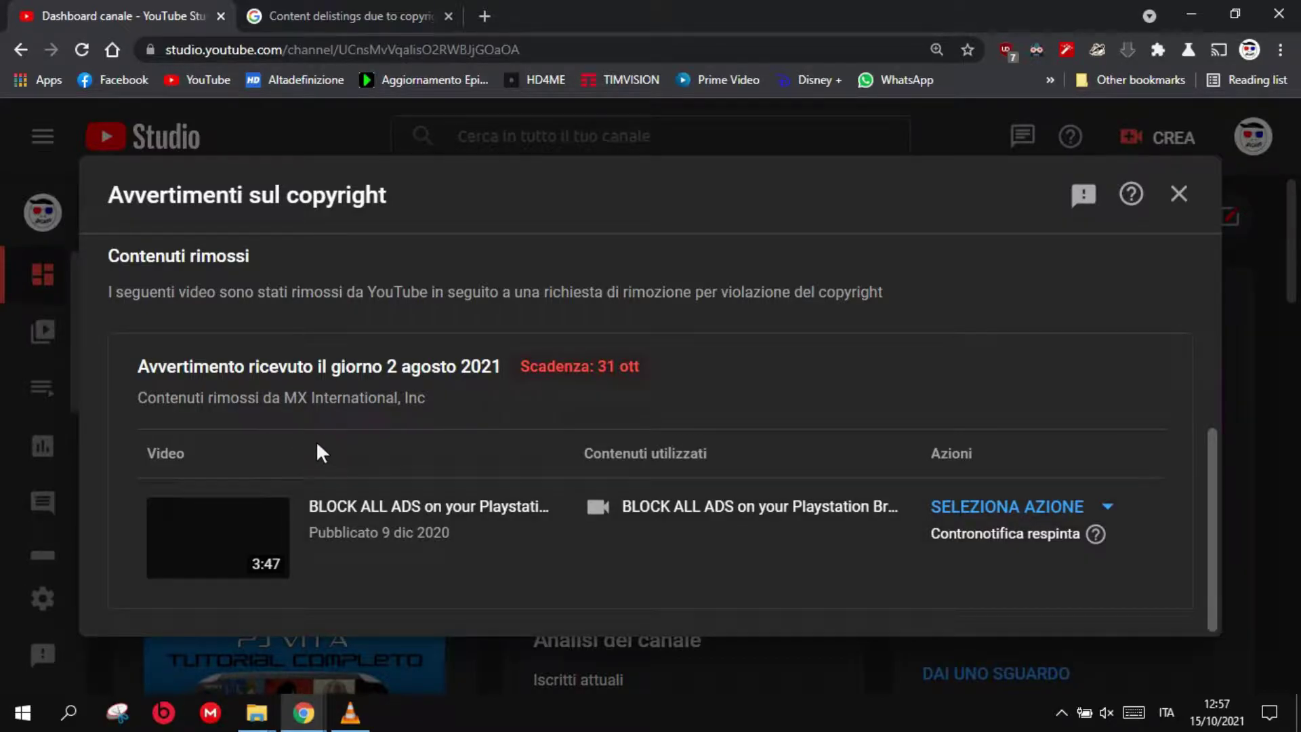
# Highlight the claimant name MX International, Inc, then go to the Transparency Report tab
pyautogui.moveTo(286, 404); pyautogui.dragTo(445, 412)
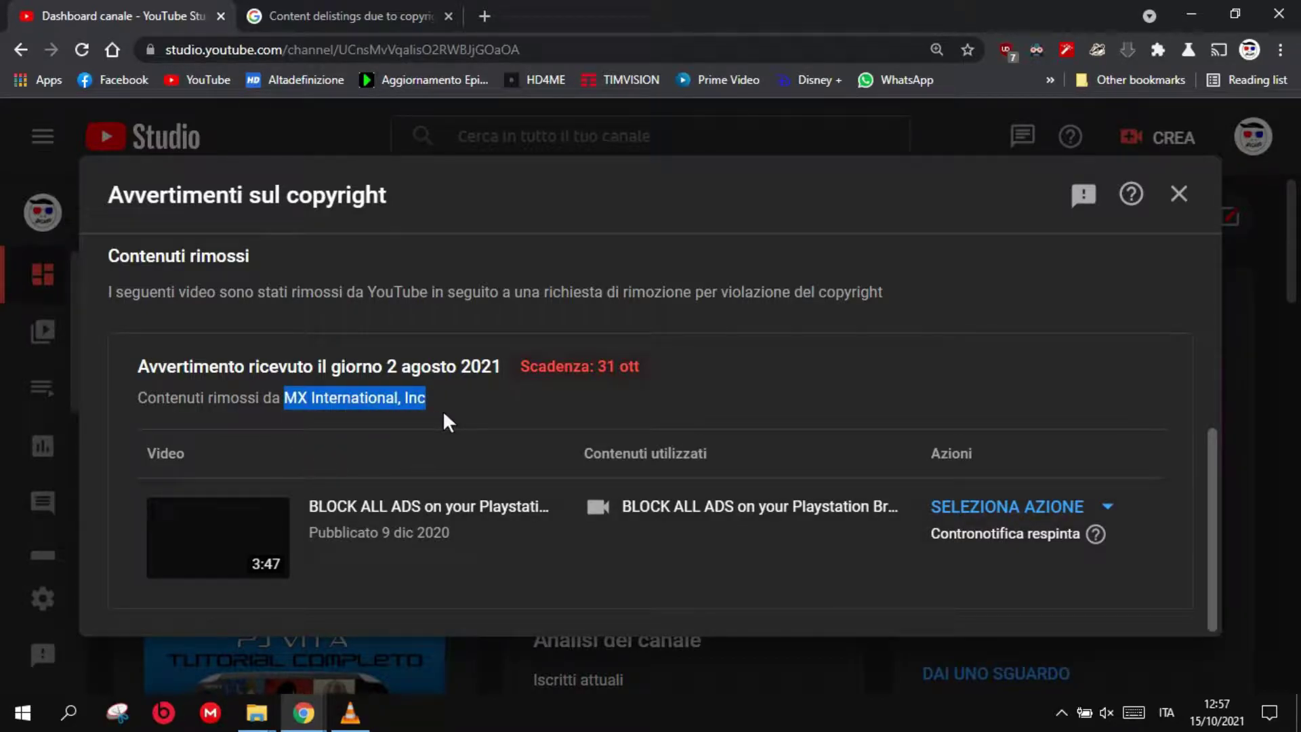
pyautogui.click(447, 302)
pyautogui.click(351, 14)
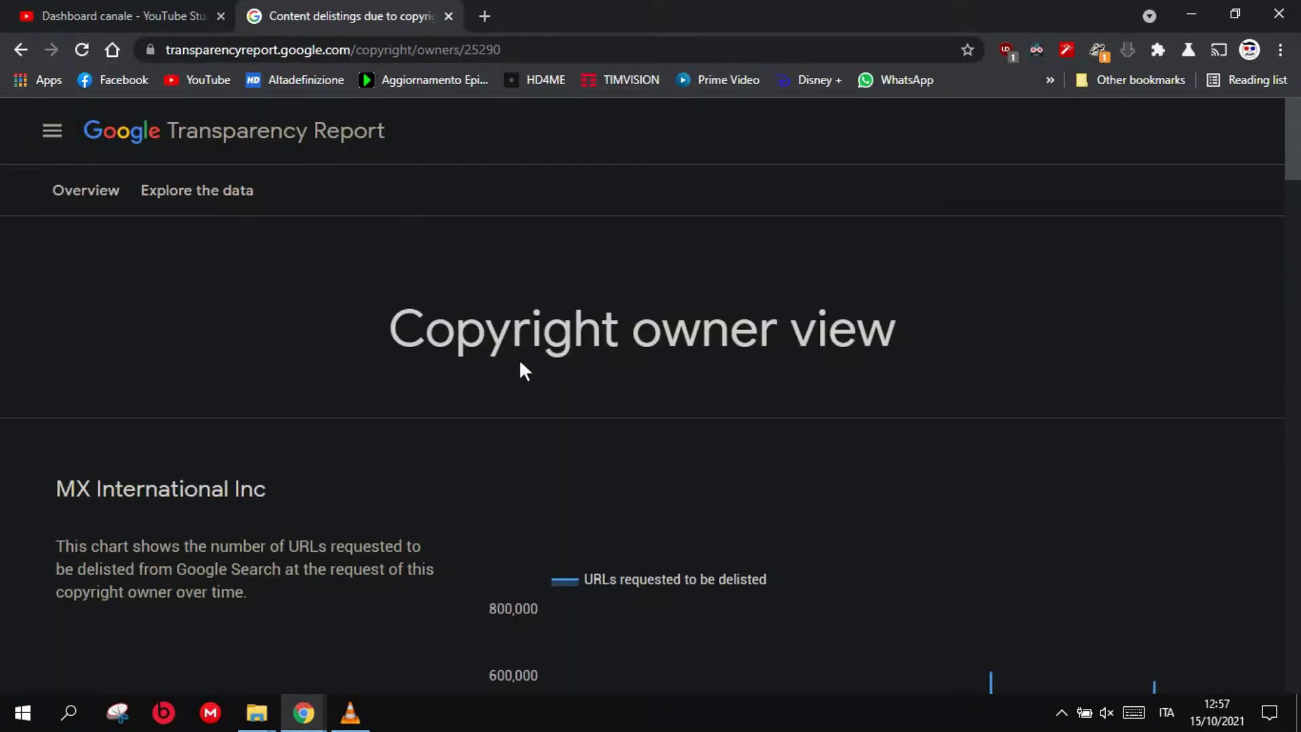
pyautogui.moveTo(91, 488); pyautogui.dragTo(297, 499)
pyautogui.scroll(-4, 326, 468)
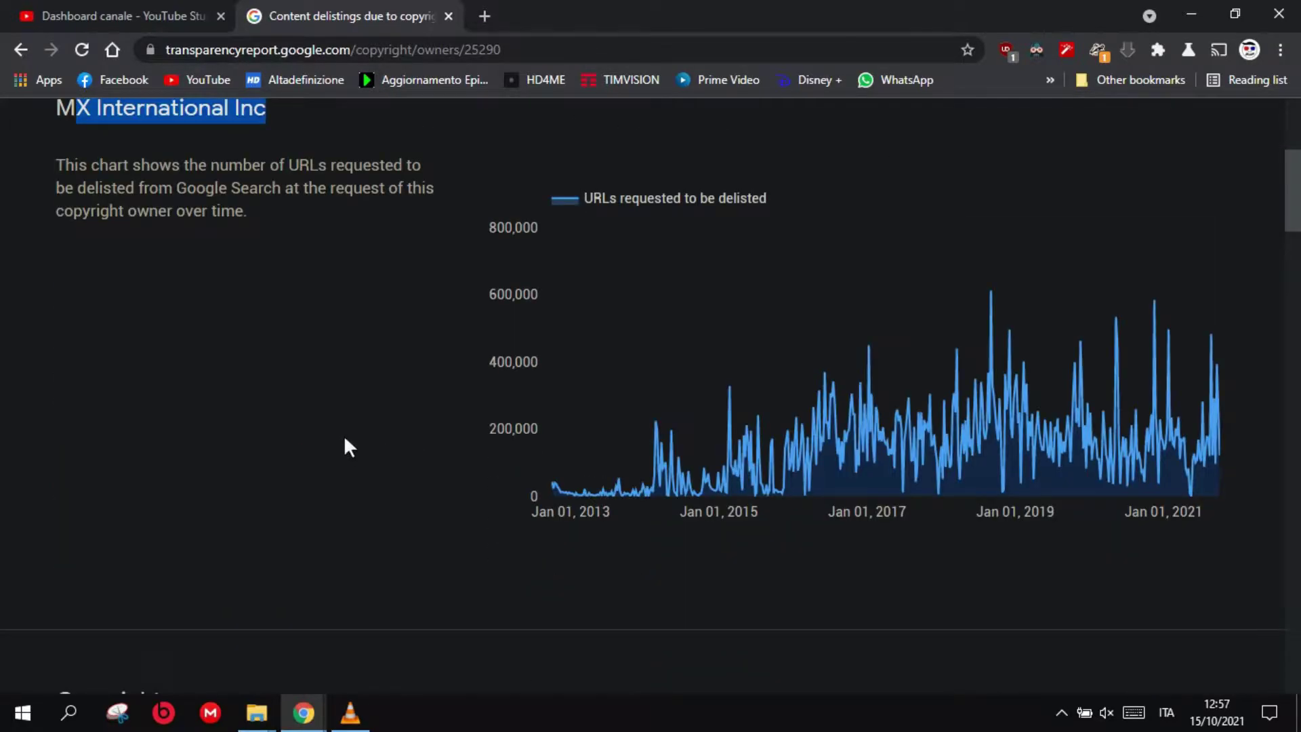
pyautogui.scroll(-5, 344, 394)
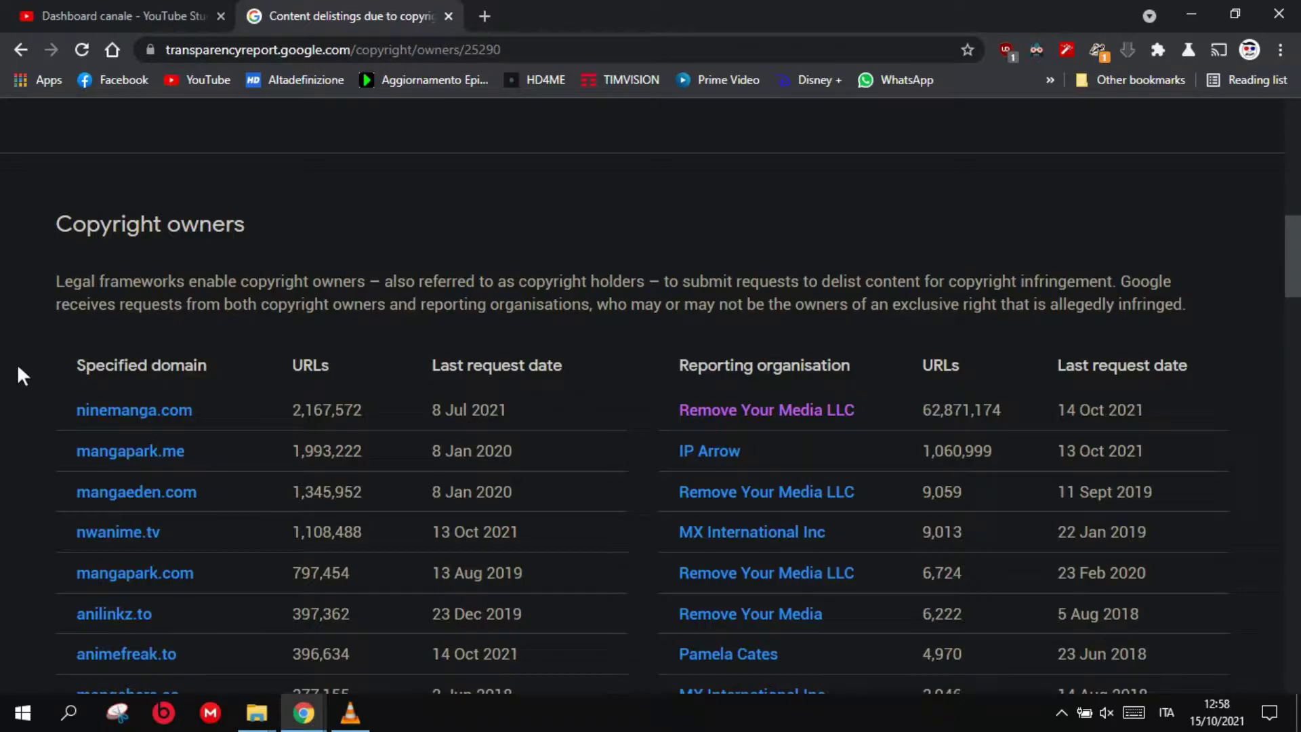
pyautogui.scroll(-1, 210, 251)
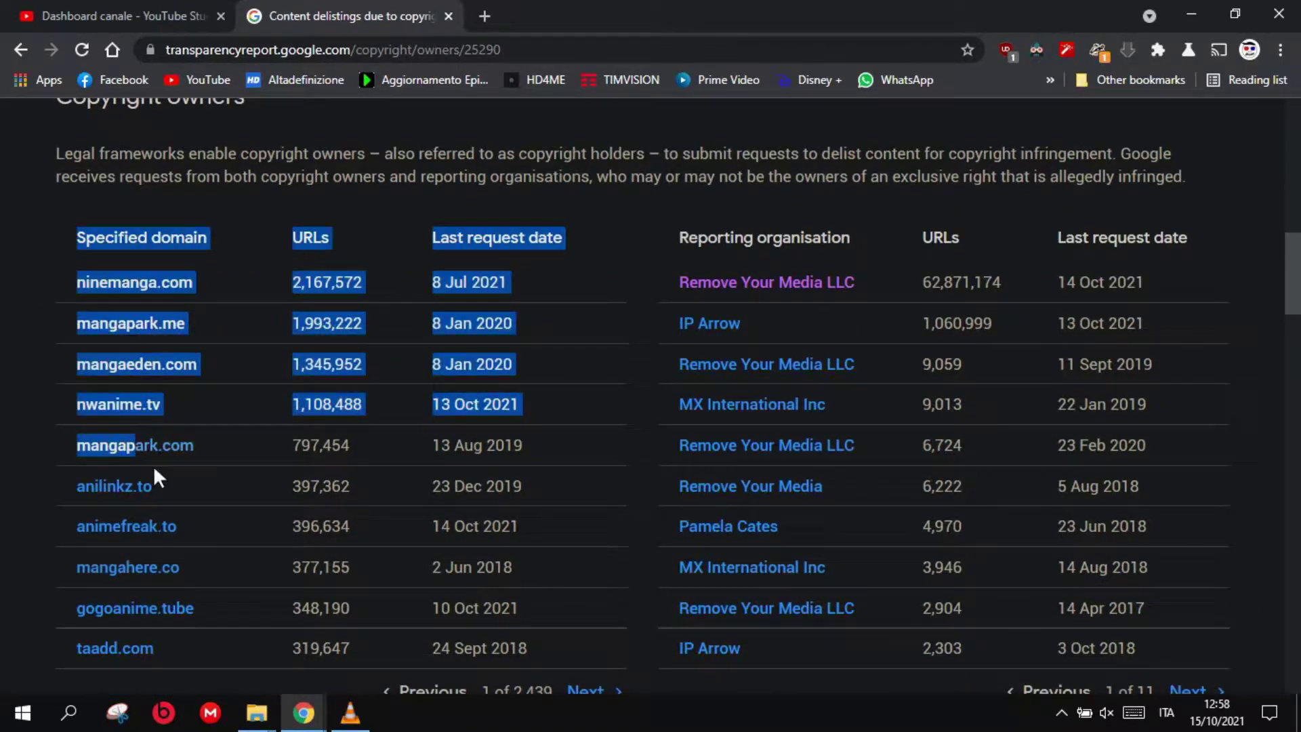
# Highlight the top specified domains rows, then return to the YouTube Studio strike details
pyautogui.moveTo(38, 274); pyautogui.dragTo(13, 392)
pyautogui.click(27, 400)
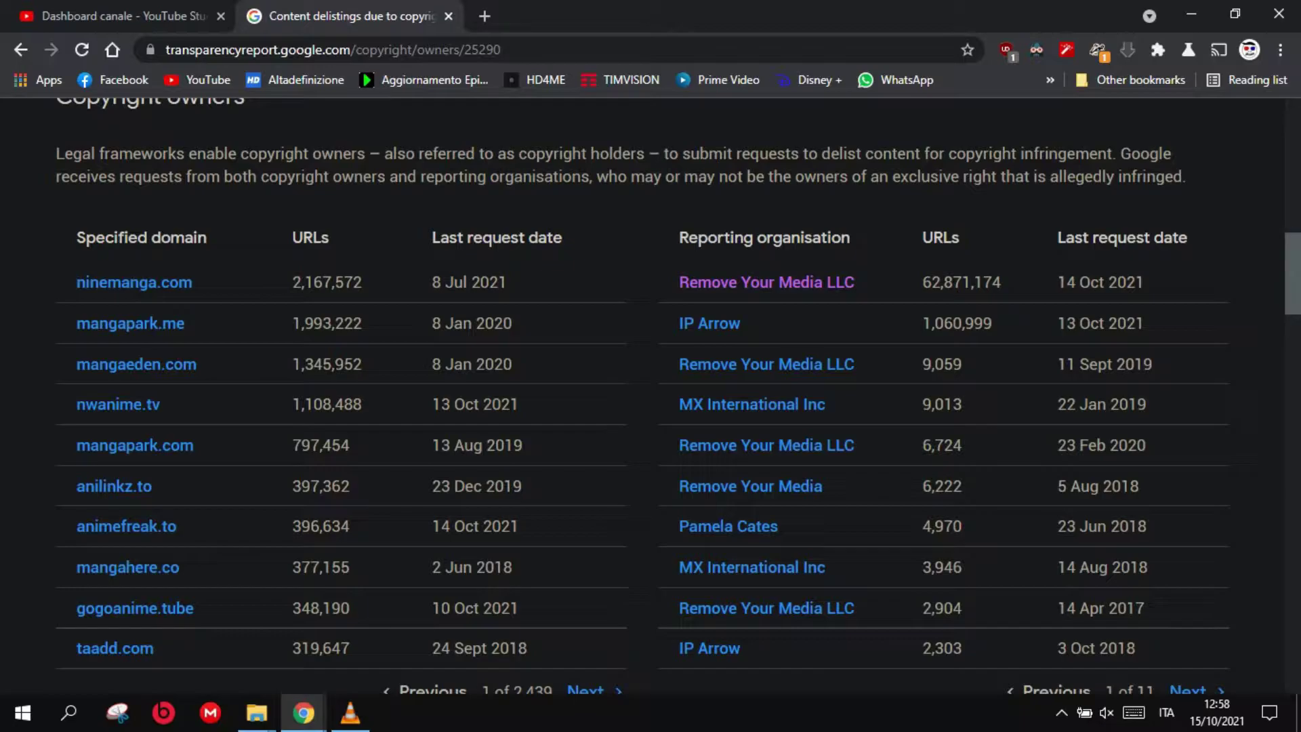
pyautogui.scroll(-1, 651, 397)
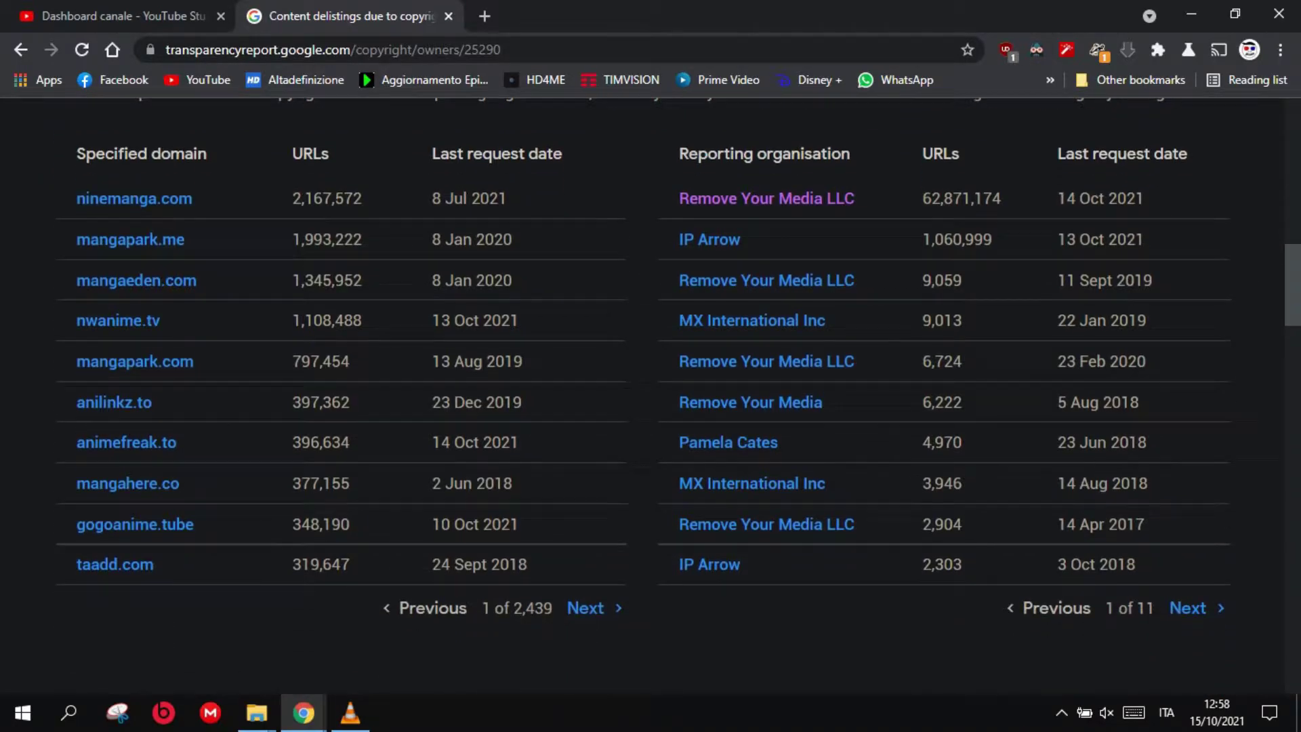
pyautogui.scroll(1, 650, 397)
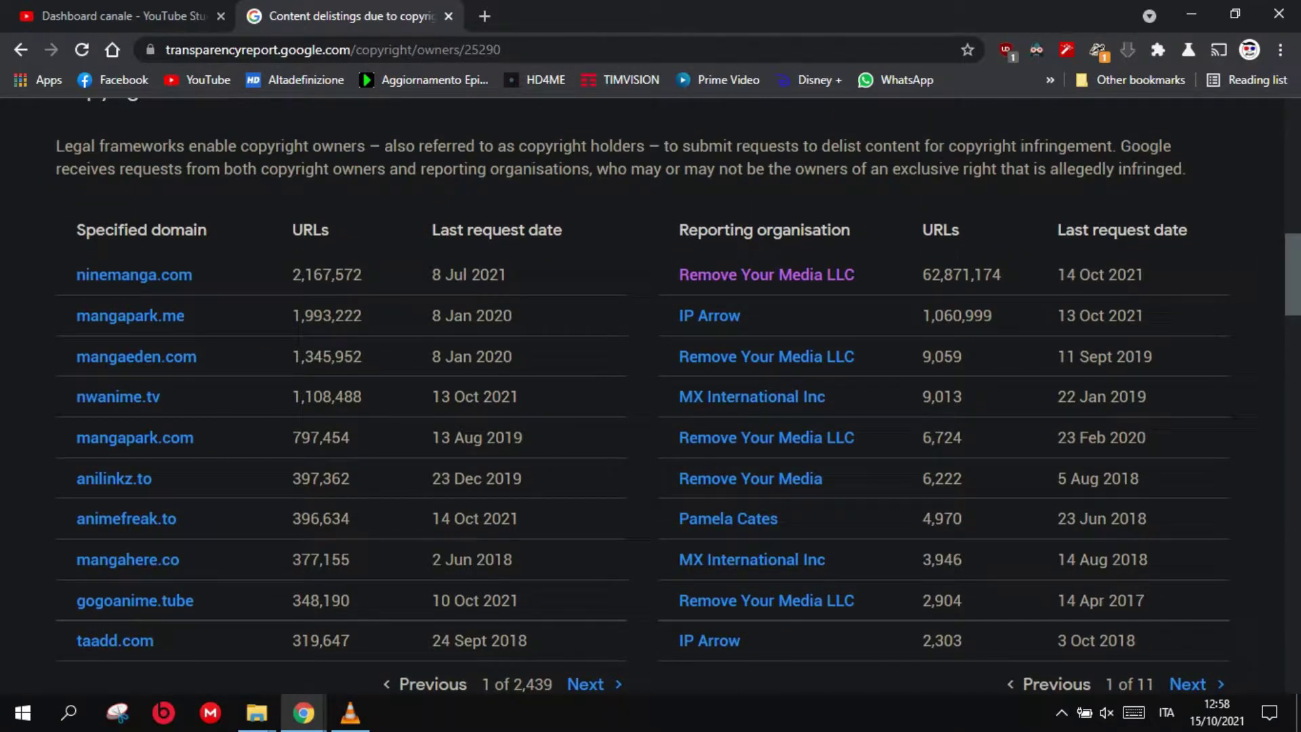
pyautogui.click(134, 12)
pyautogui.click(567, 324)
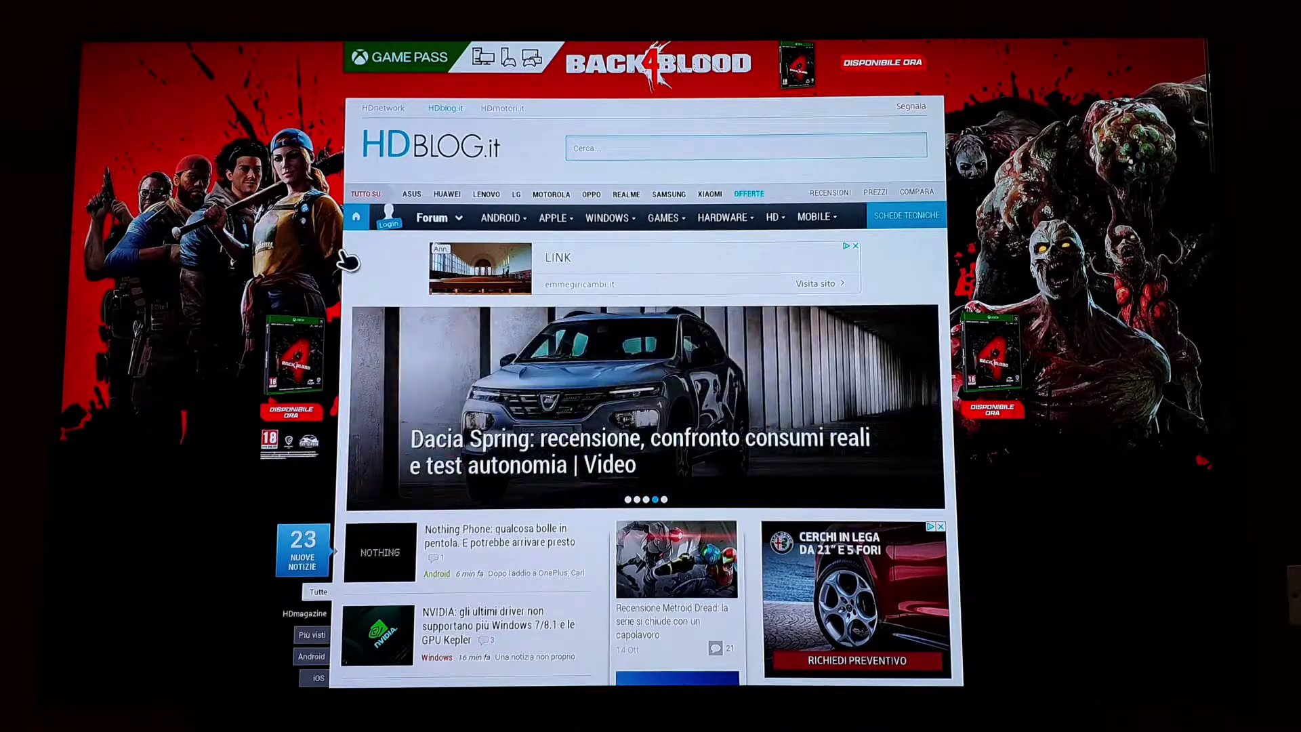
# Zoom in on the HDblog homepage and open 'Nothing Phone: qualcosa bolle in pentola'
pyautogui.hotkey('ctrl', '+')
pyautogui.hotkey('ctrl', '+')
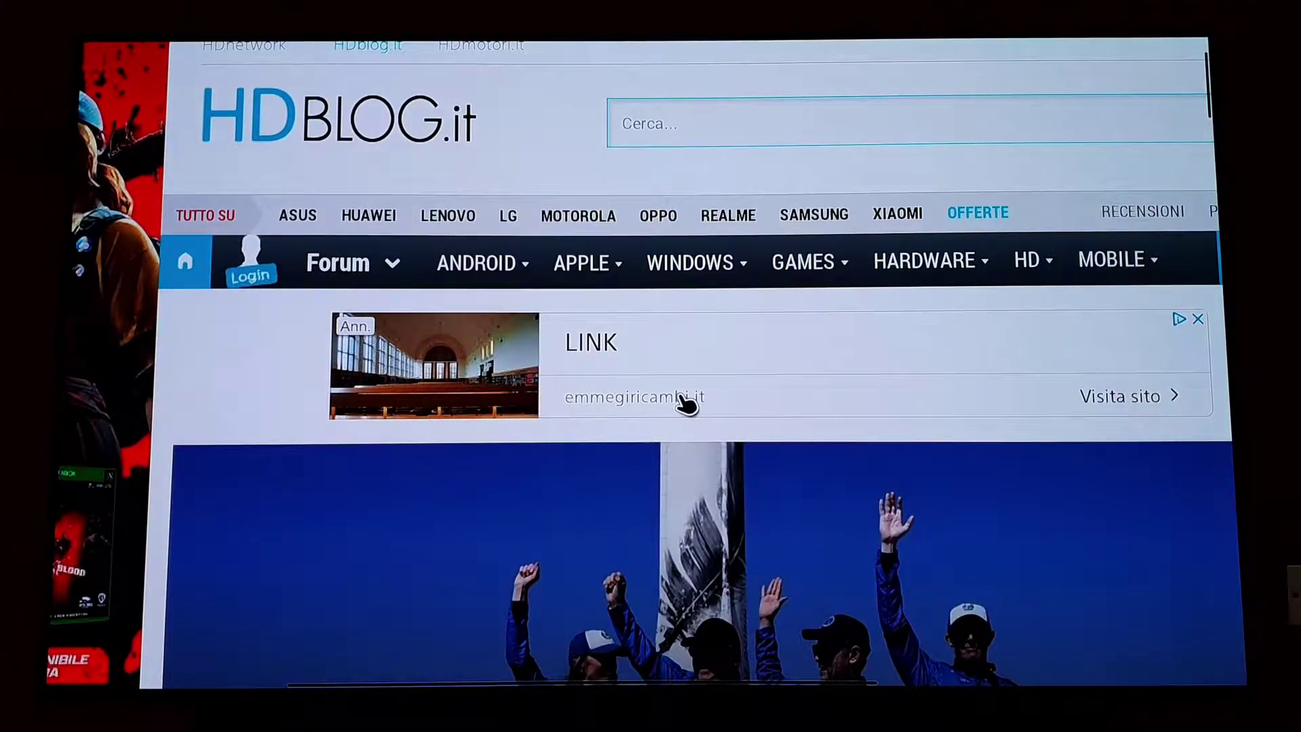
pyautogui.hotkey('ctrl', '0')
pyautogui.hotkey('ctrl', '+')
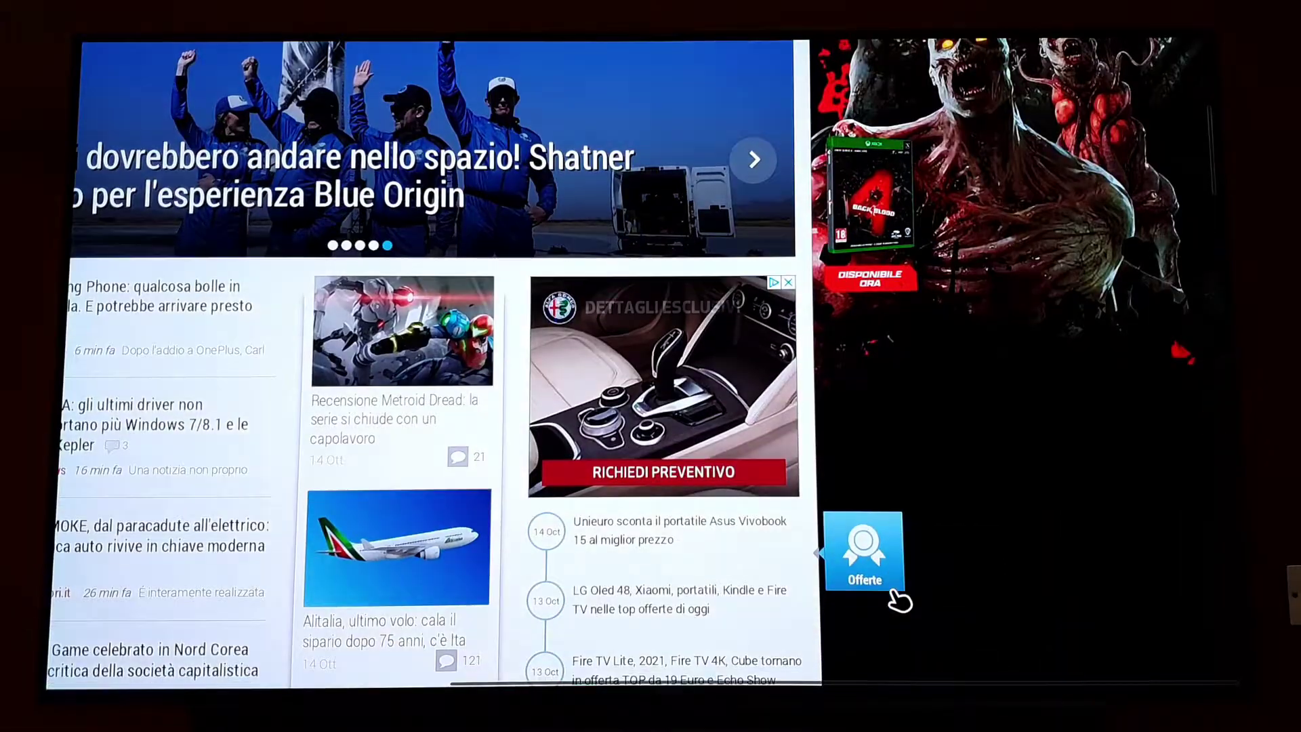
pyautogui.hotkey('ctrl', '+')
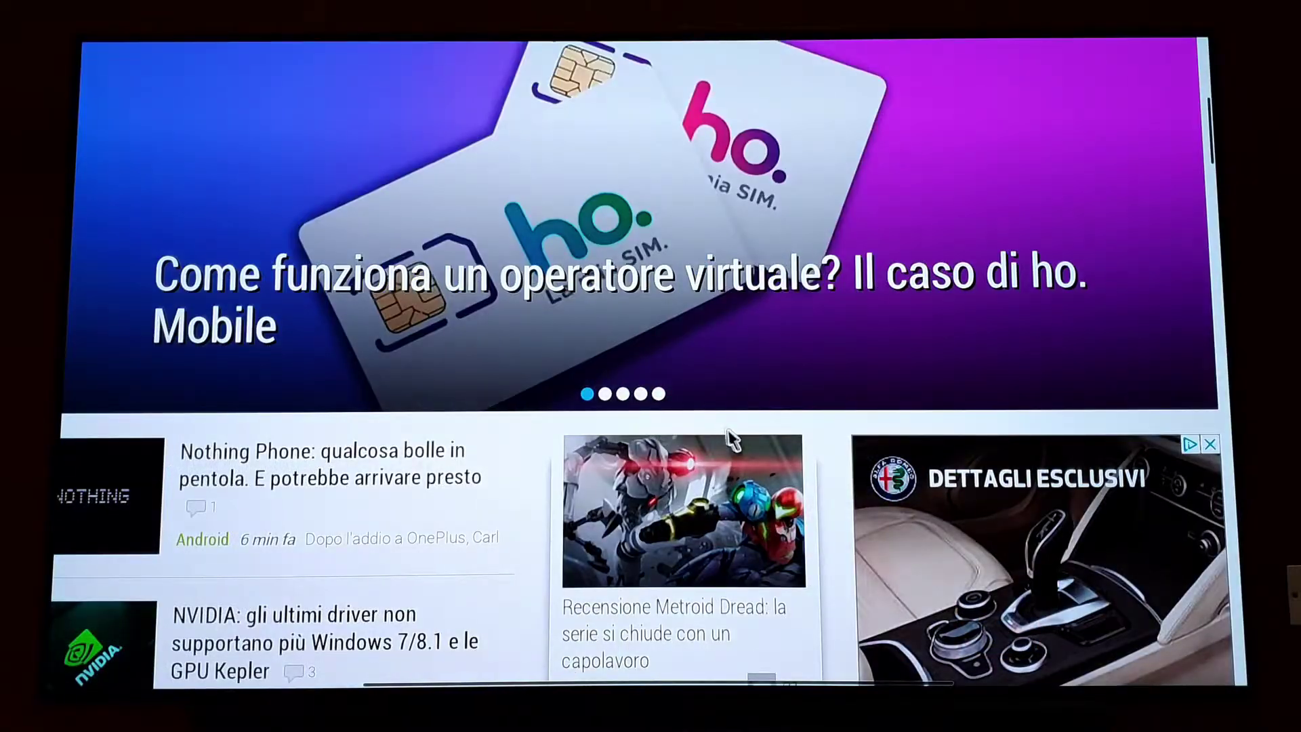
pyautogui.scroll(-3, 712, 458)
pyautogui.hscroll(3, 782, 490)
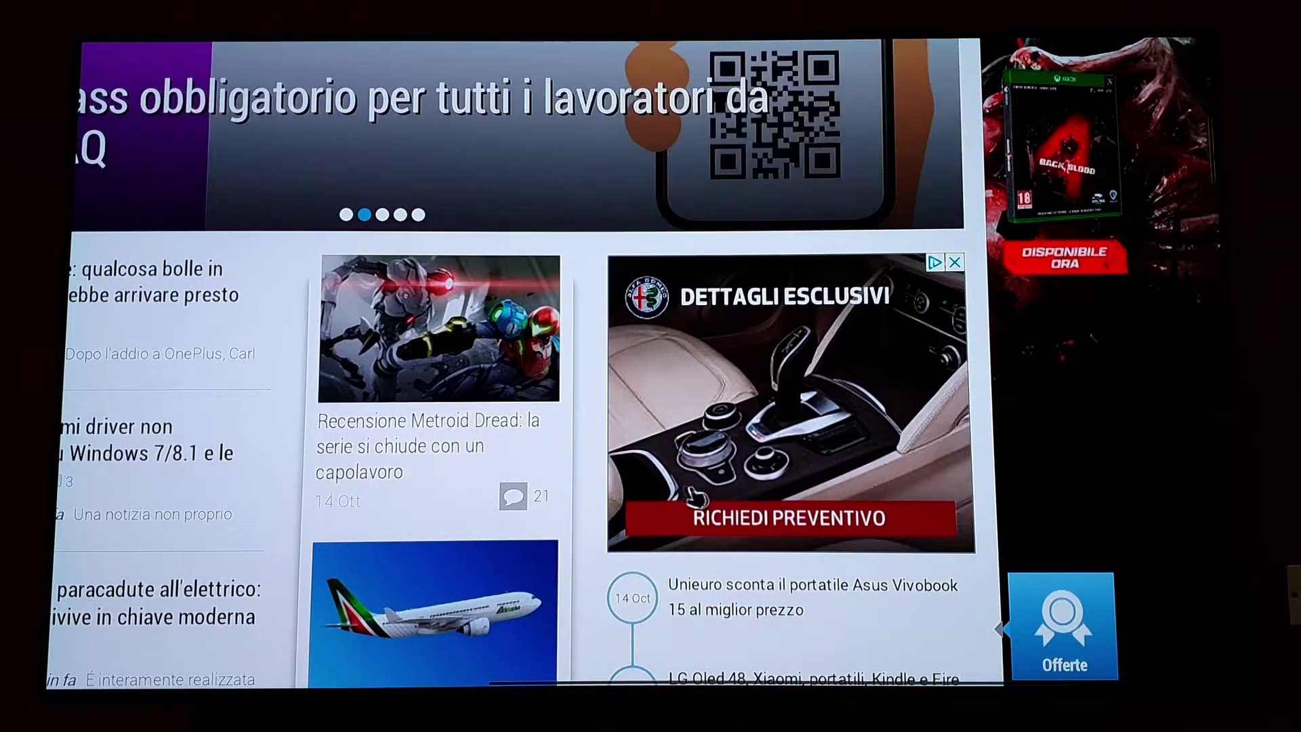
pyautogui.hscroll(-10, 436, 494)
pyautogui.hscroll(-2, 436, 494)
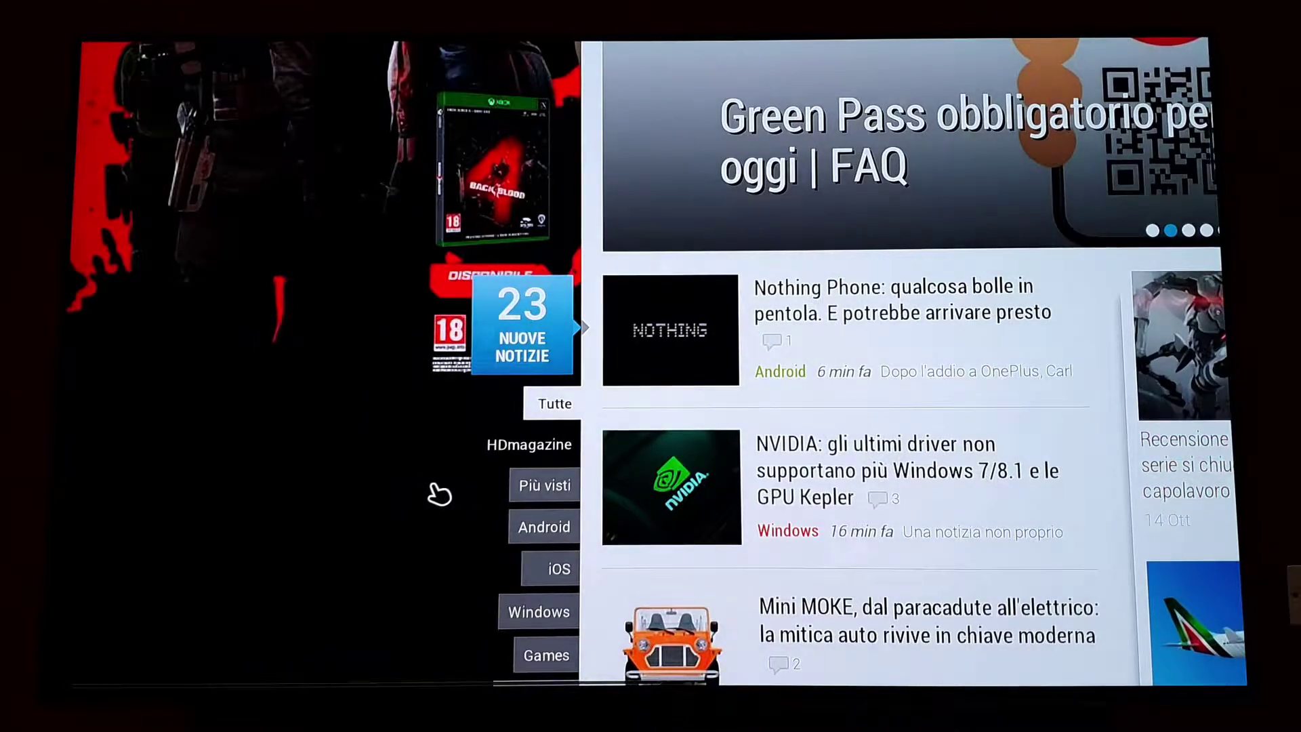
pyautogui.click(780, 317)
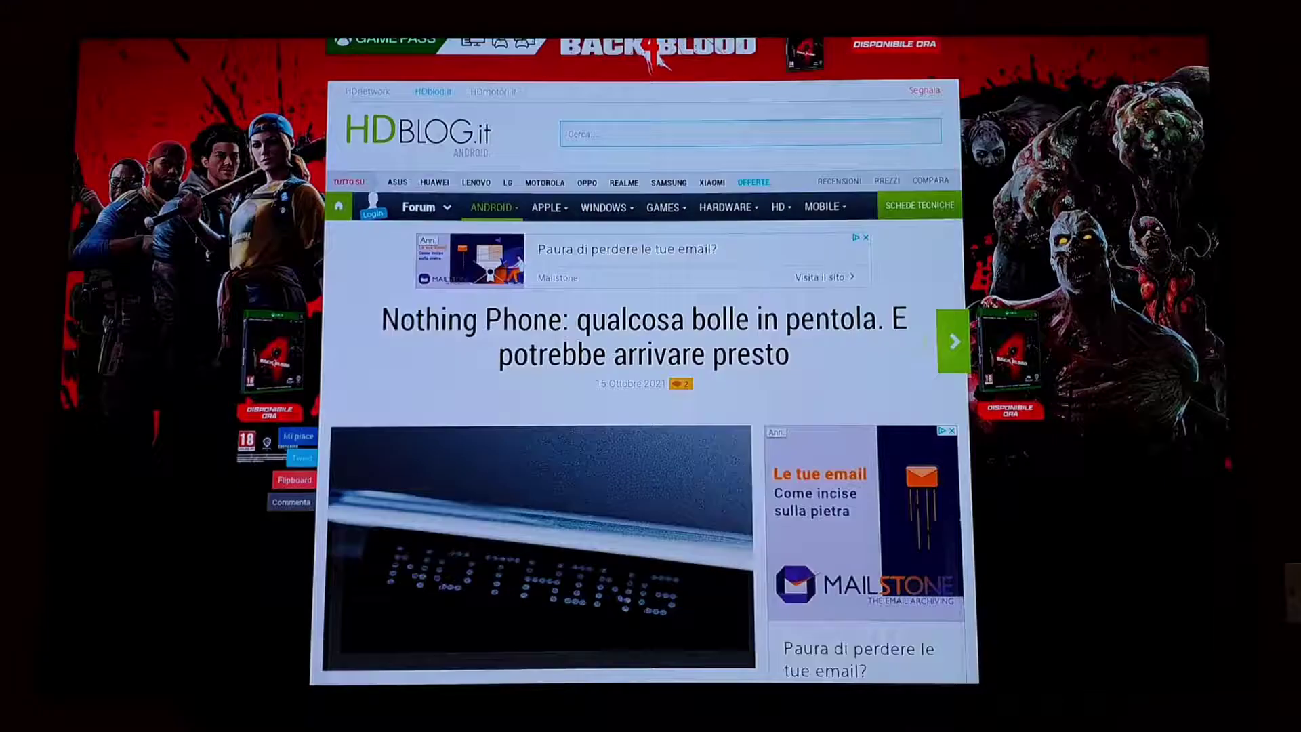
# Go from the PS4 home screen to Settings > Network
pyautogui.press('super')
pyautogui.press('Up')
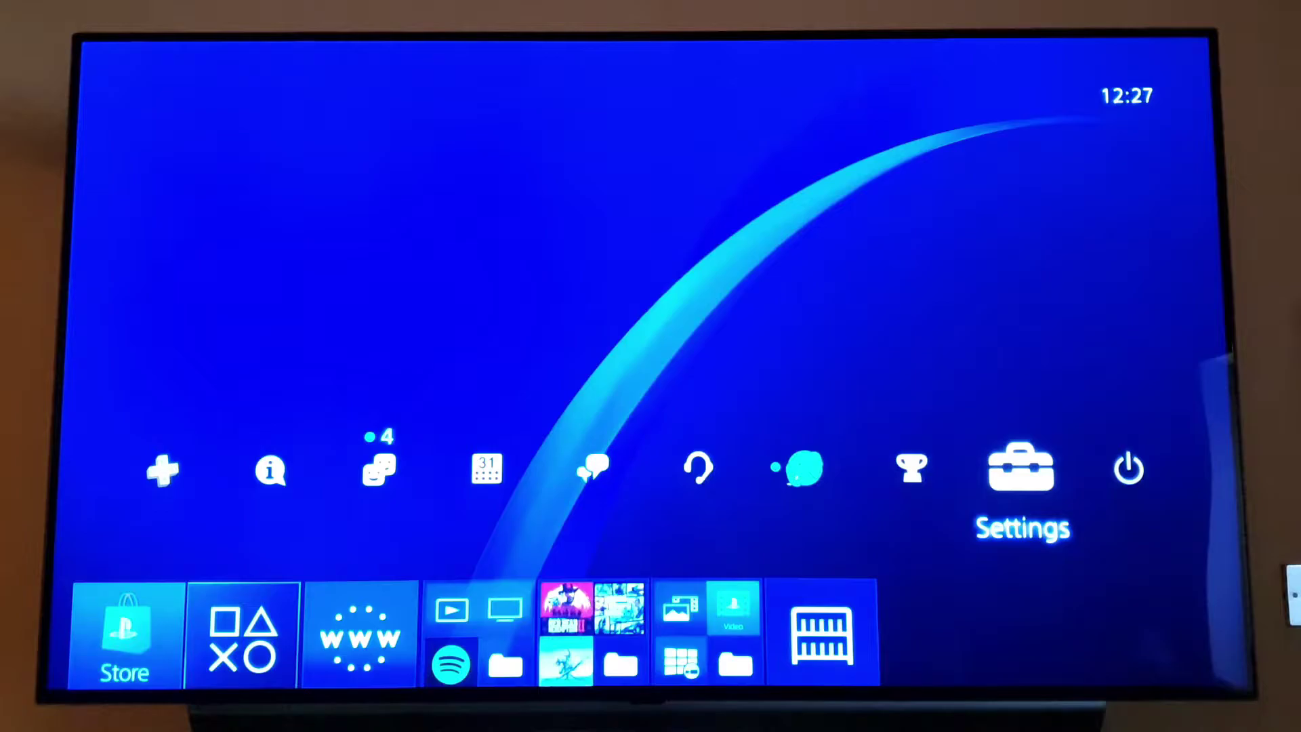
pyautogui.press('Return')
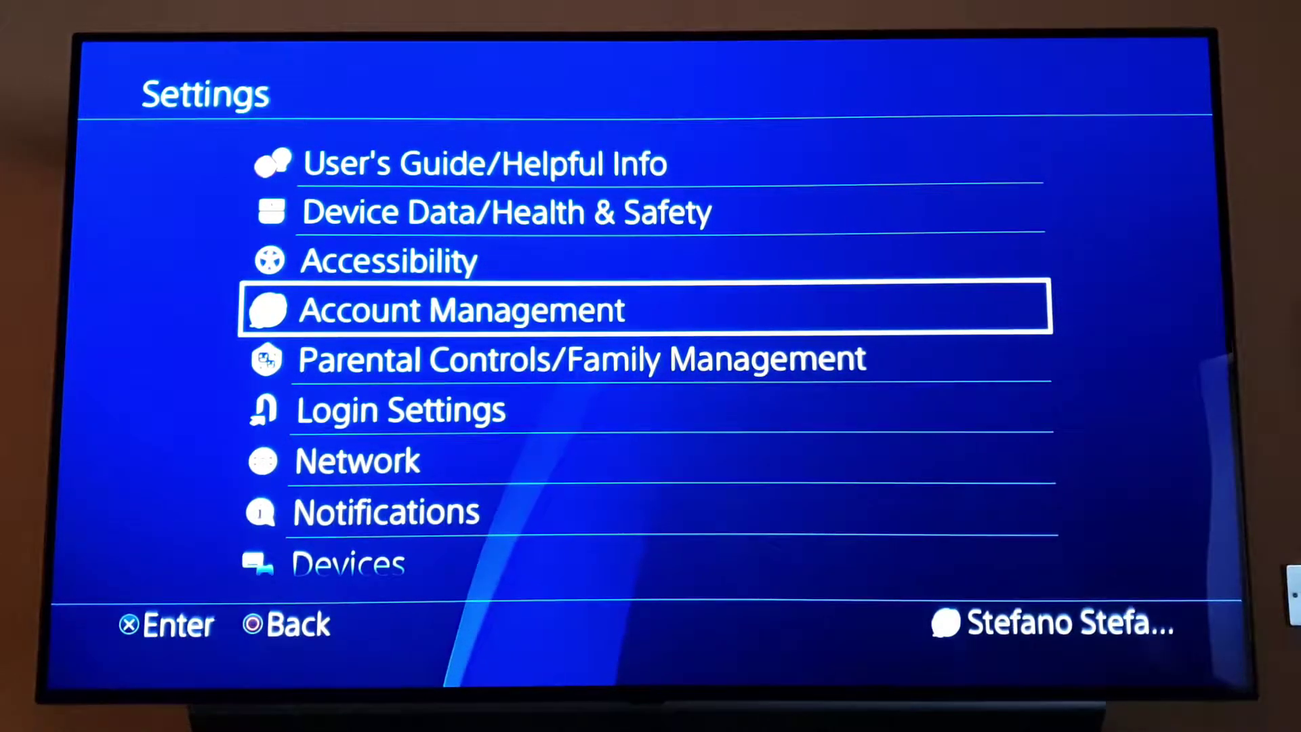
pyautogui.press('Down')
pyautogui.press('Down')
pyautogui.press('Down')
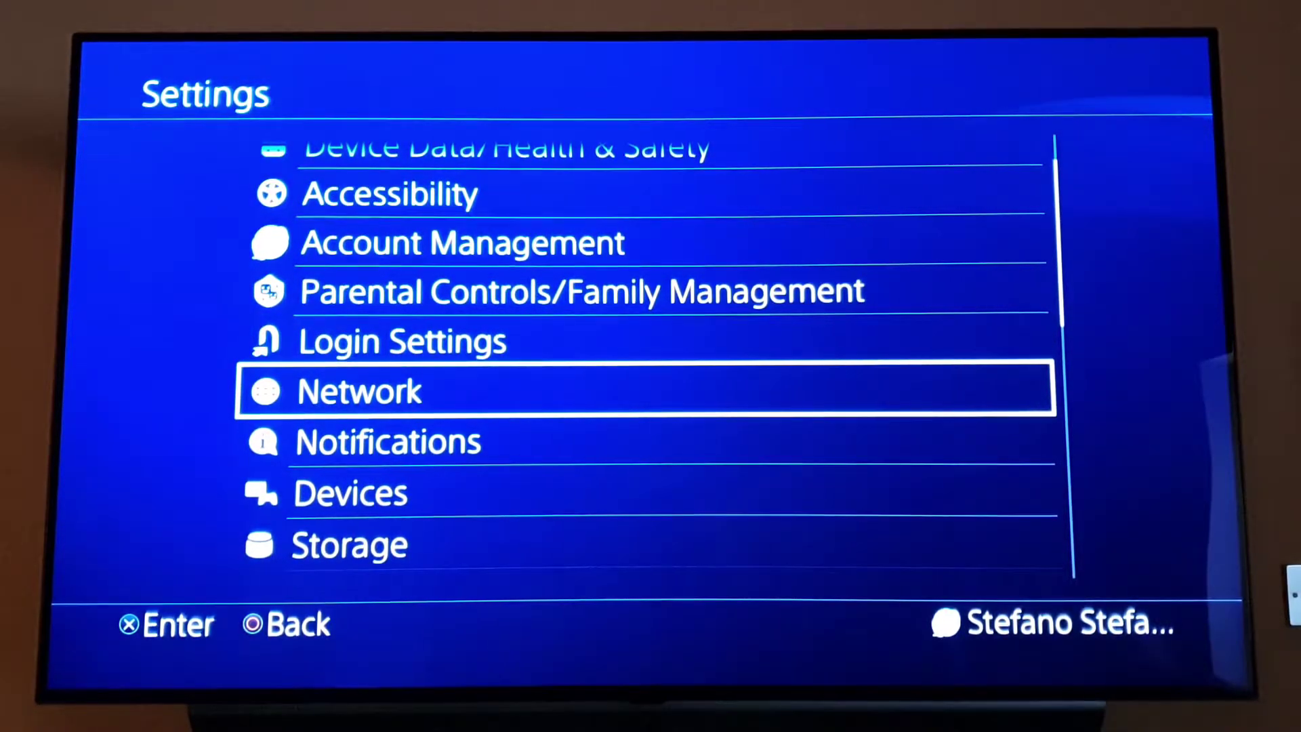
pyautogui.press('Return')
# Start Set Up Internet Connection with Use Wi-Fi and the Custom setup method
pyautogui.press('Down')
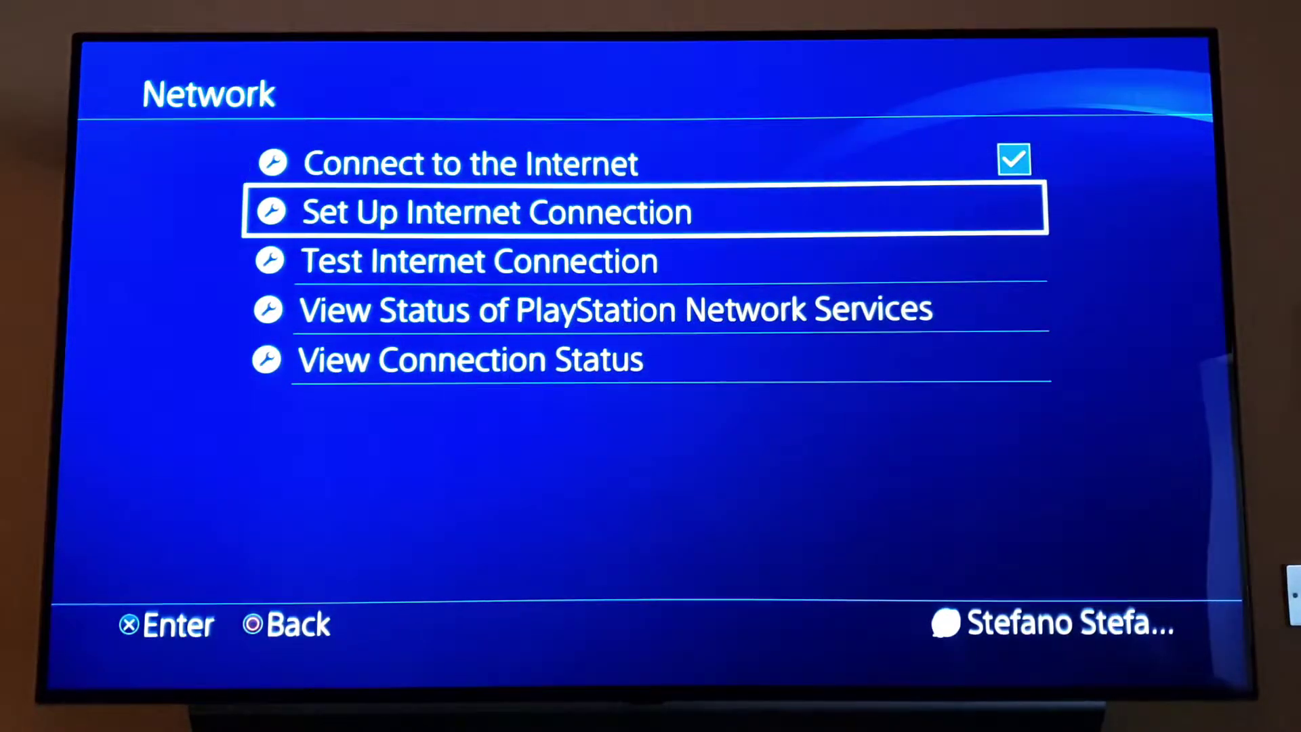
pyautogui.press('Return')
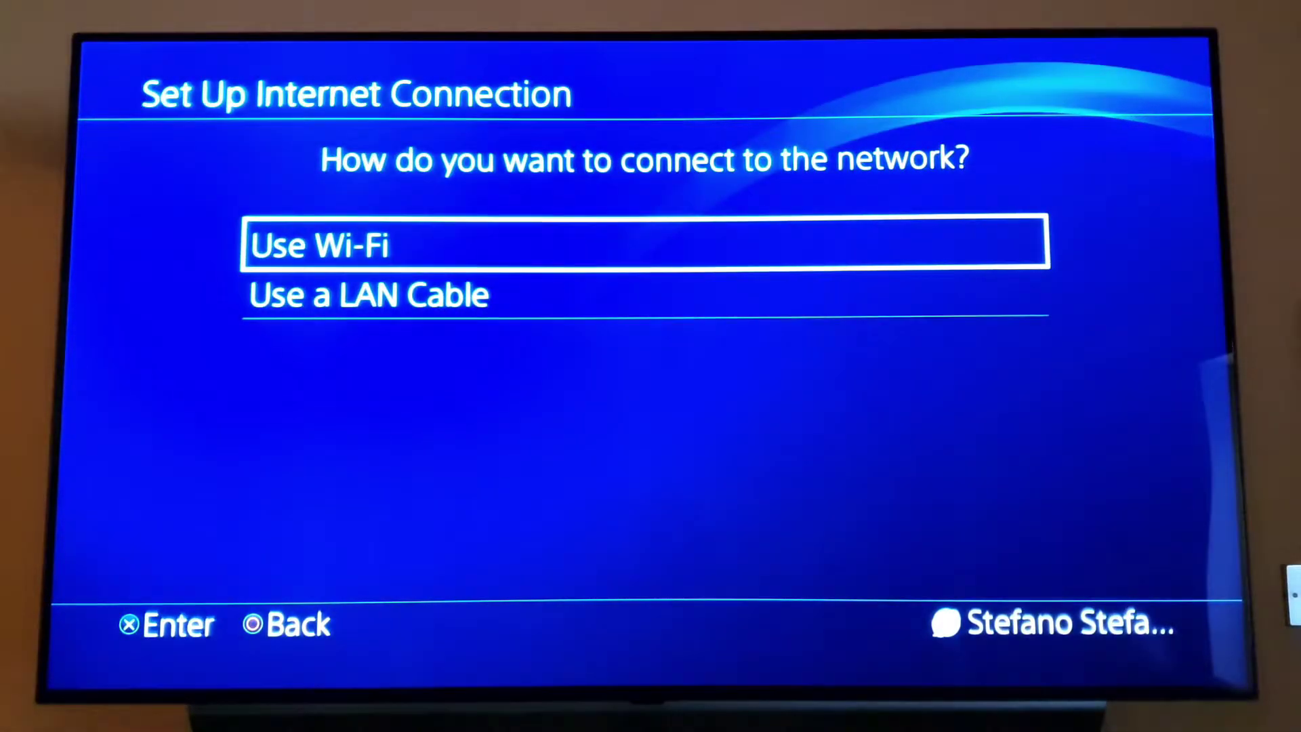
pyautogui.press('Down')
pyautogui.press('Up')
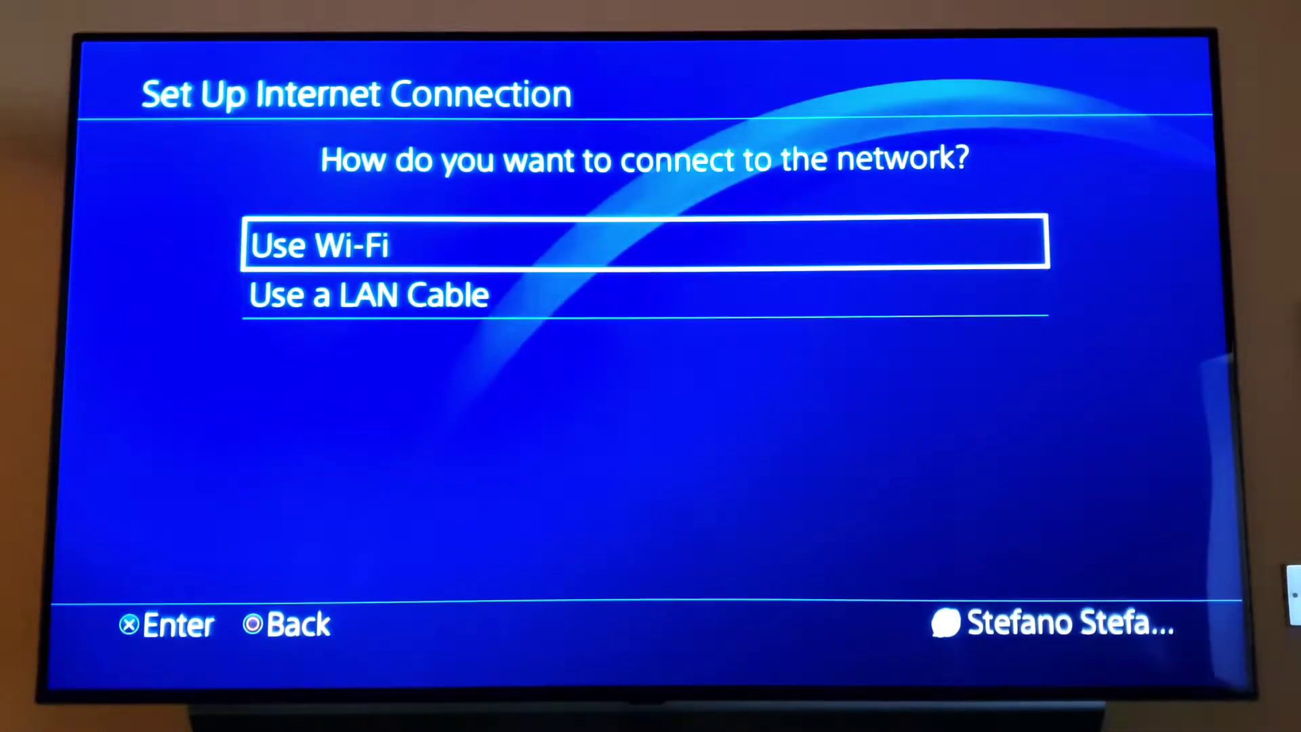
pyautogui.press('Down')
pyautogui.press('Up')
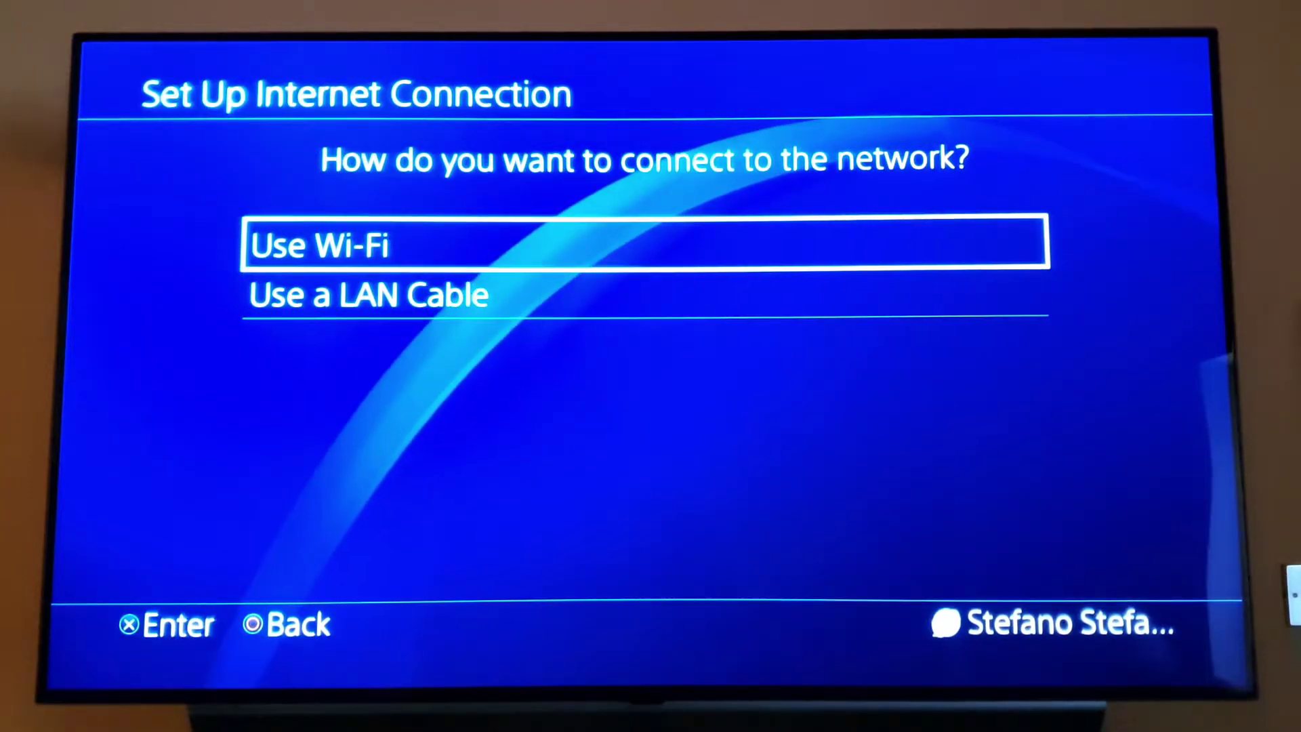
pyautogui.press('Return')
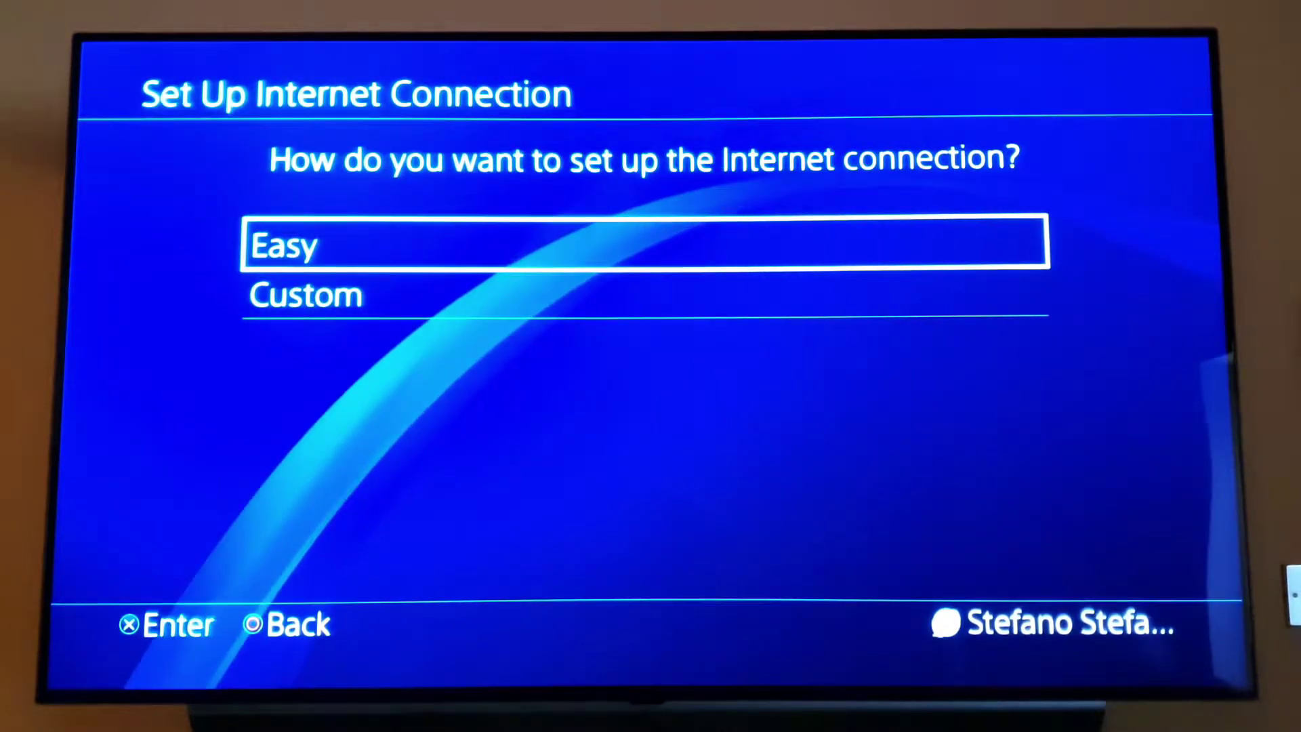
pyautogui.press('Down')
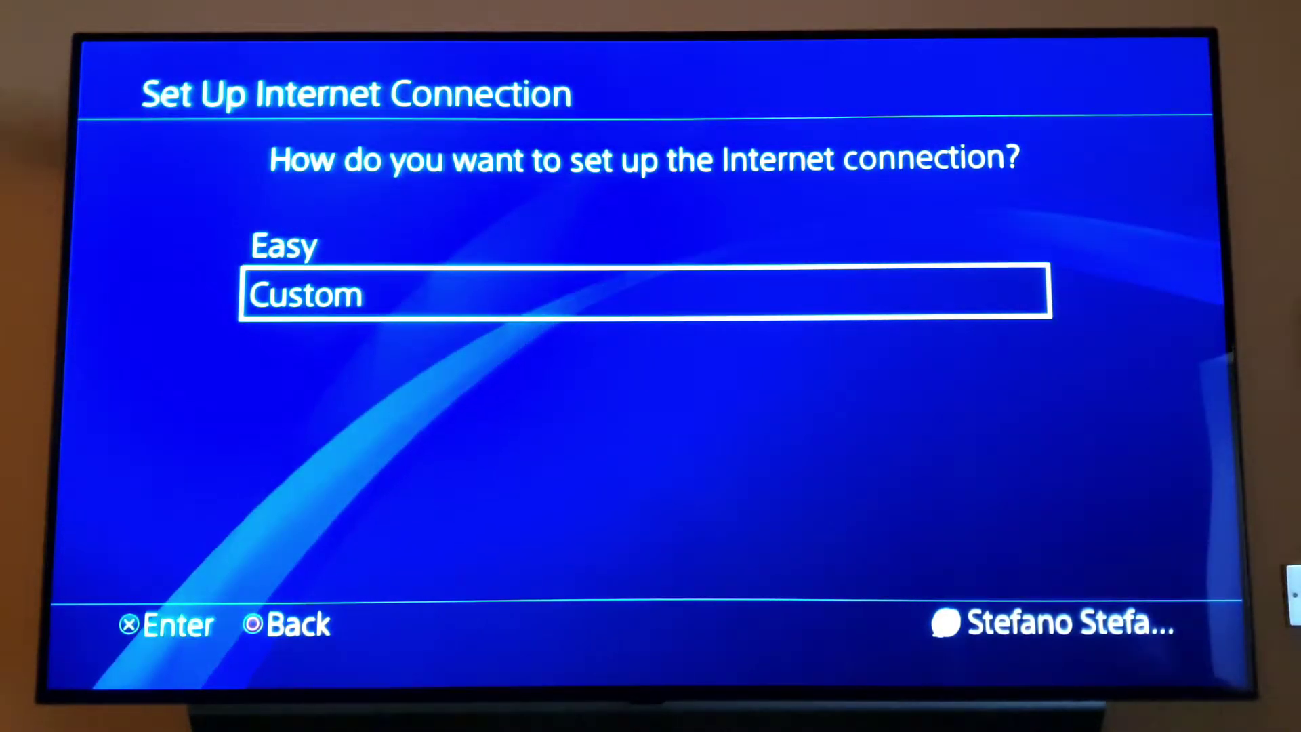
pyautogui.press('Return')
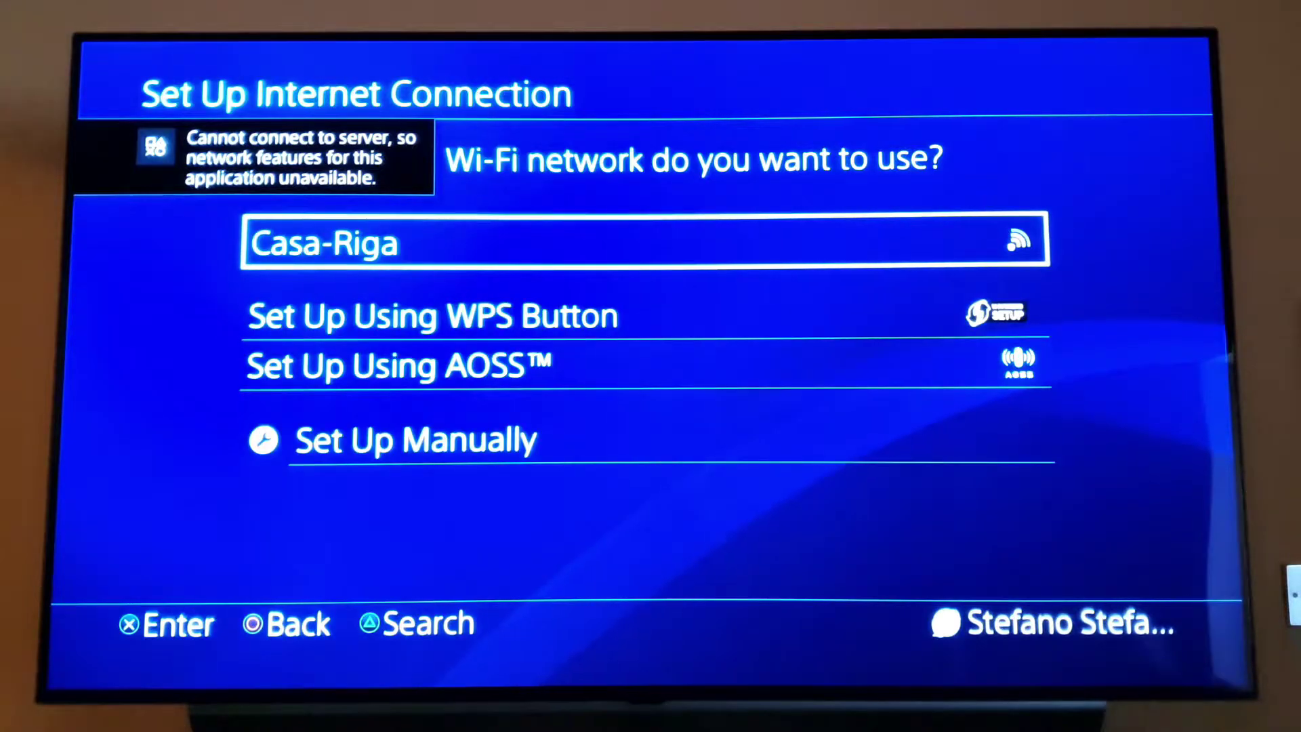
# Select the Casa-Riga network and choose Manual IP address settings
pyautogui.press('Return')
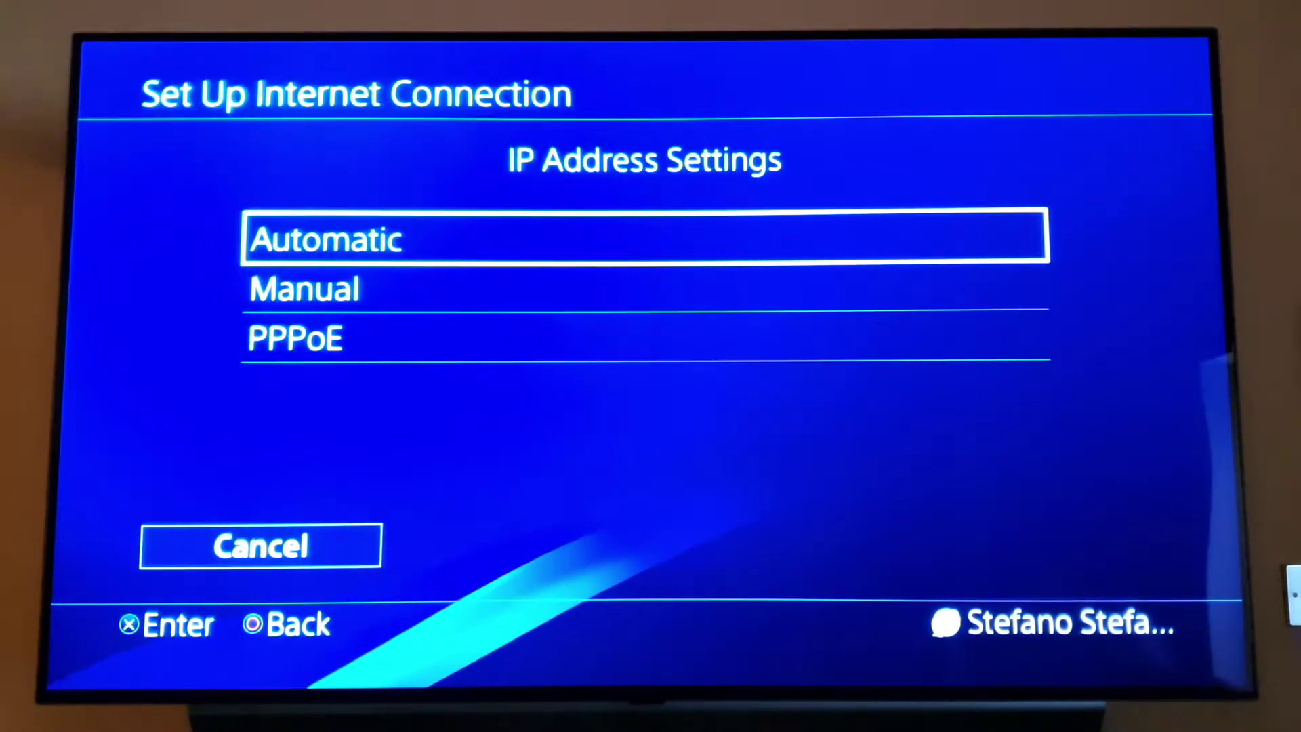
pyautogui.press('Down')
pyautogui.press('Up')
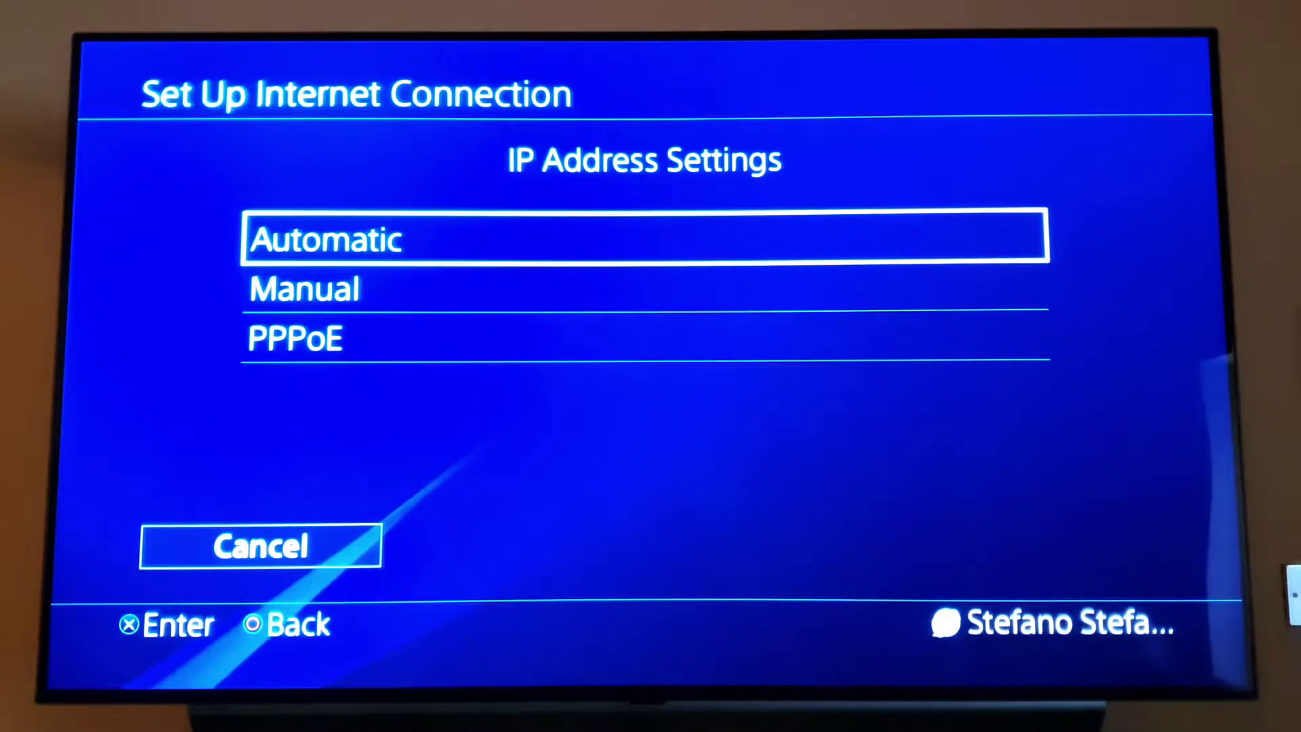
pyautogui.press('Down')
pyautogui.press('Return')
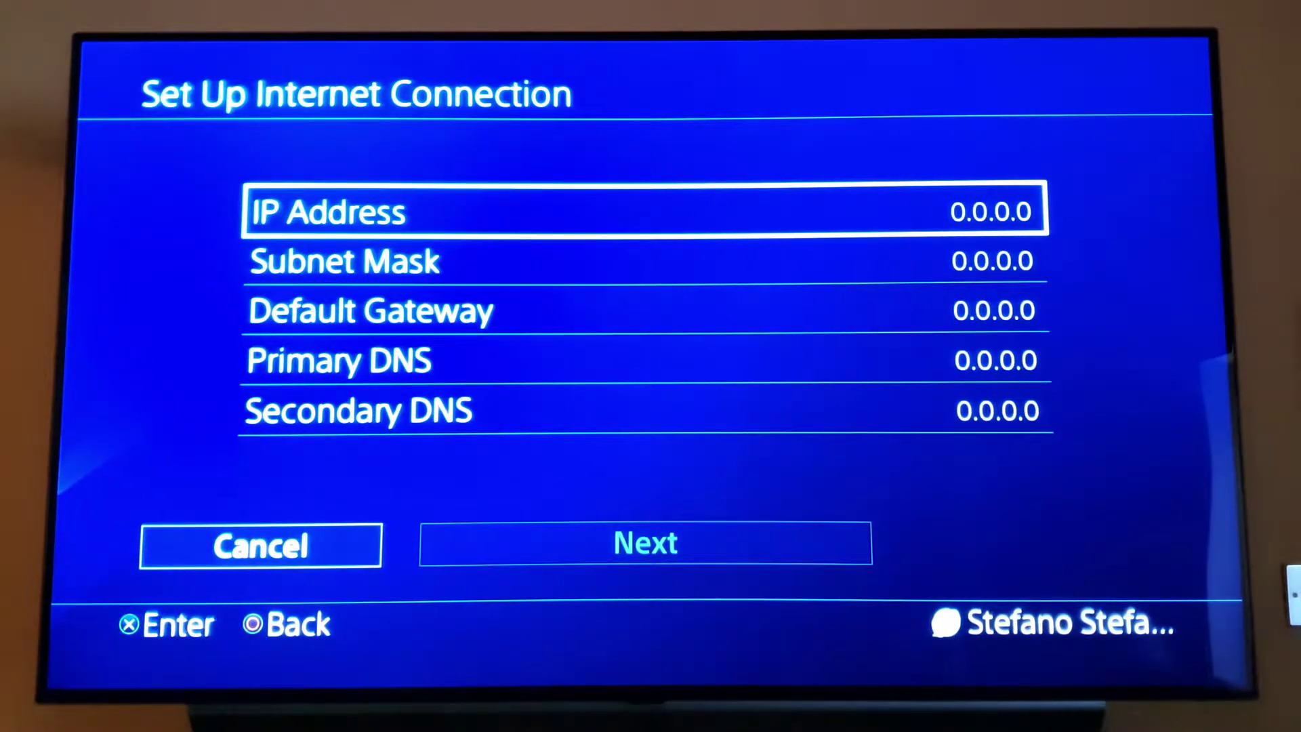
# Look over the IP Address and Default Gateway fields, then return to Automatic
pyautogui.press('Down')
pyautogui.press('Down')
pyautogui.press('Up')
pyautogui.press('Up')
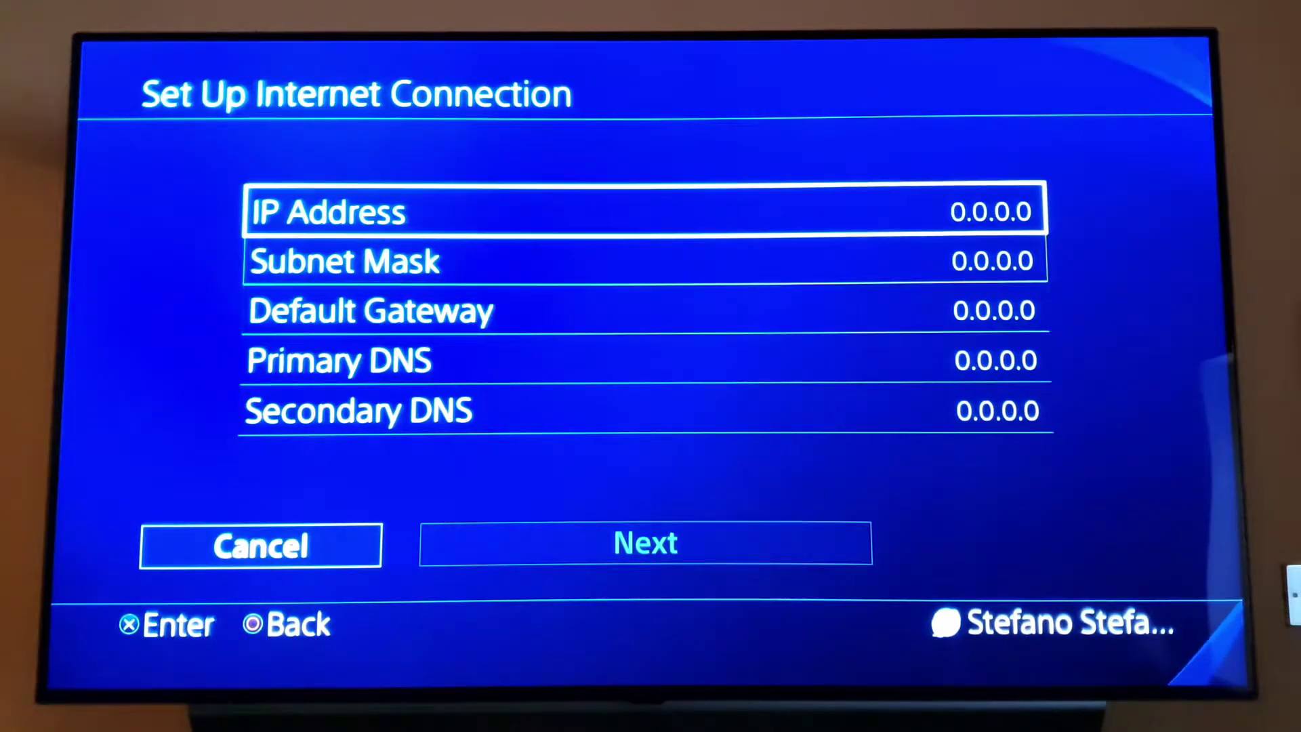
pyautogui.press('Down')
pyautogui.press('Down')
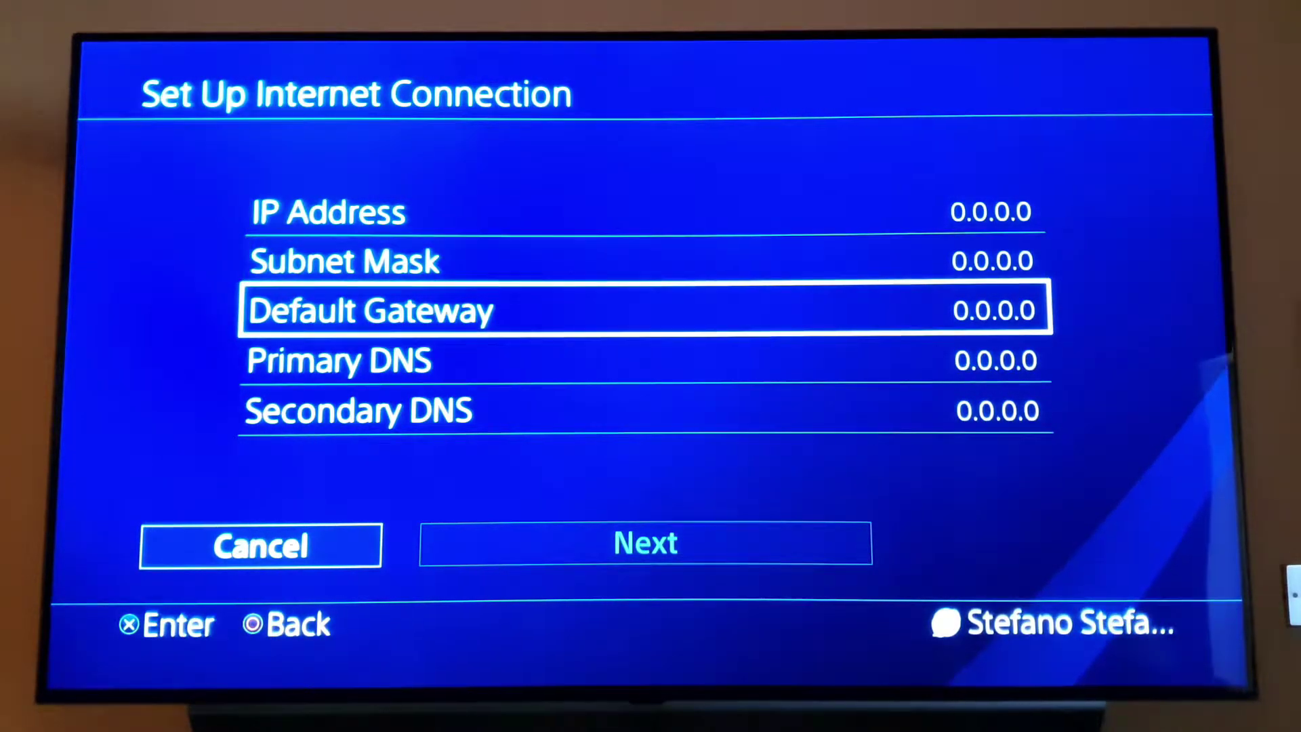
pyautogui.press('Up')
pyautogui.press('Up')
pyautogui.press('Escape')
pyautogui.press('Up')
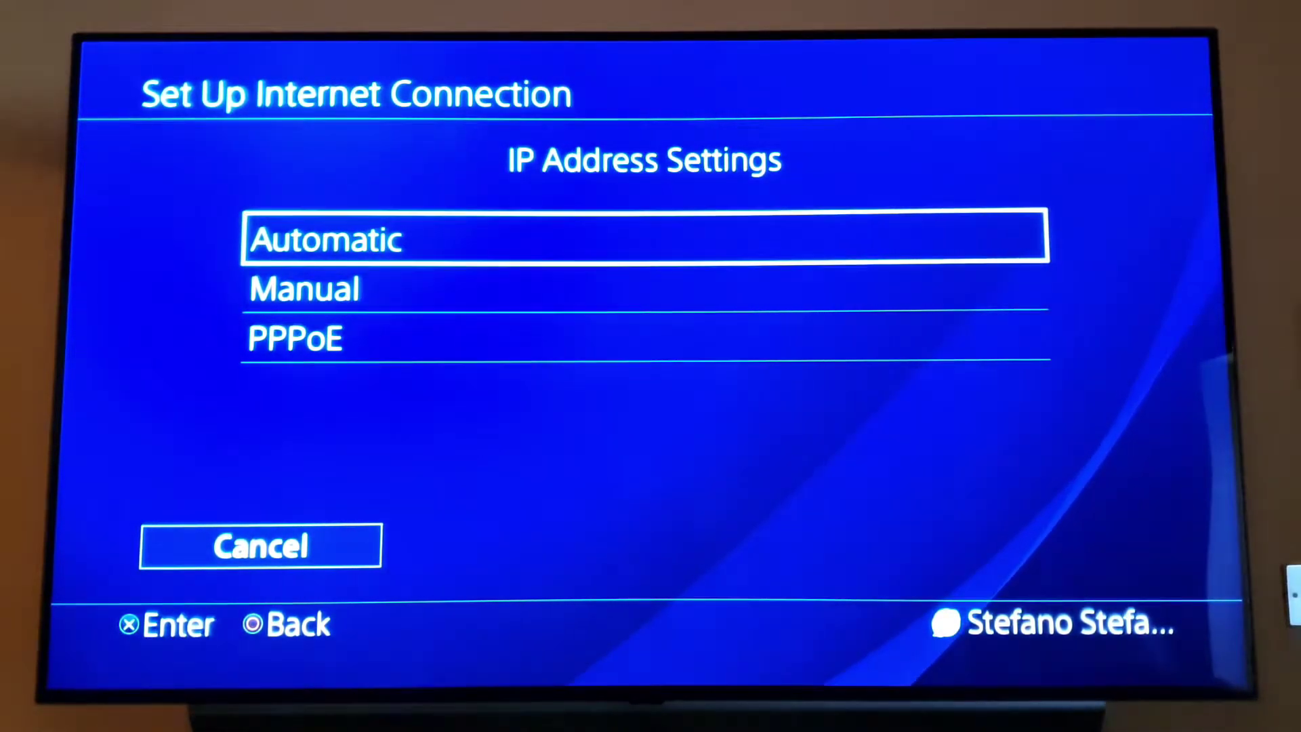
# Keep Automatic IP, leave the DHCP host name as Do Not Specify, and select Manual DNS
pyautogui.press('Return')
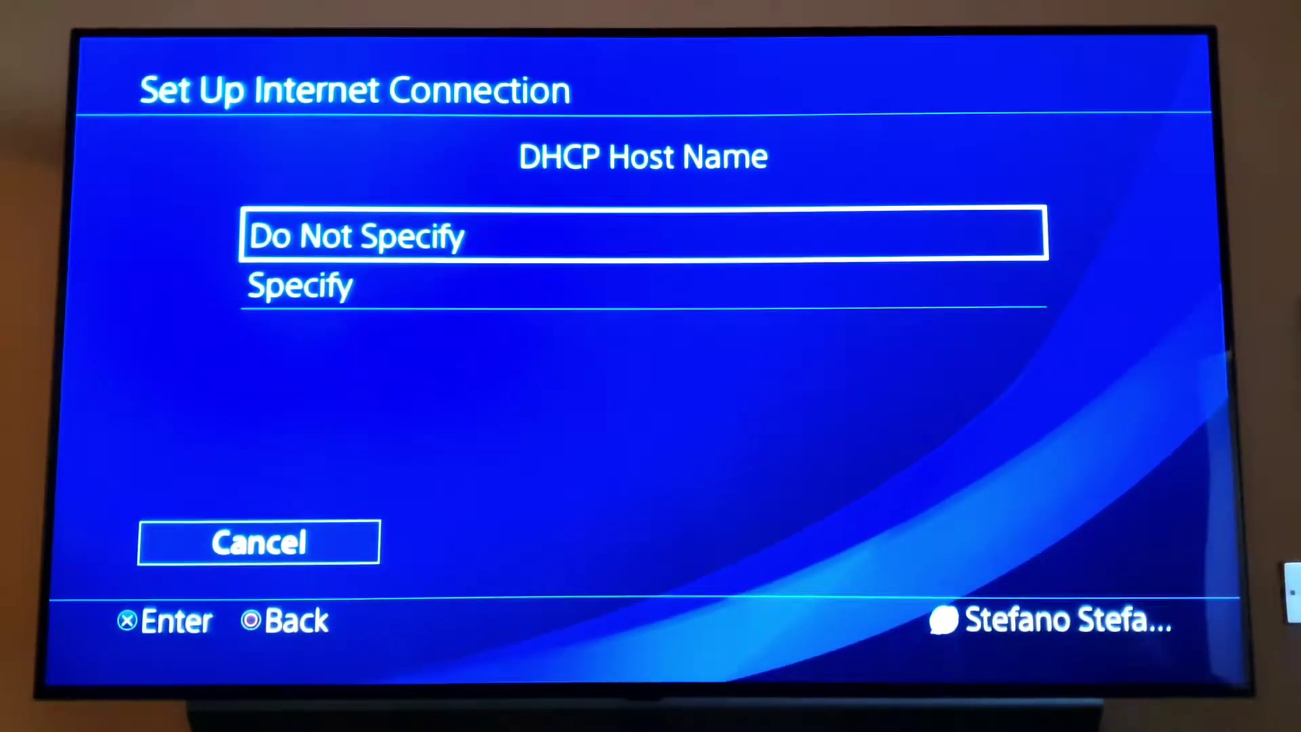
pyautogui.press('Return')
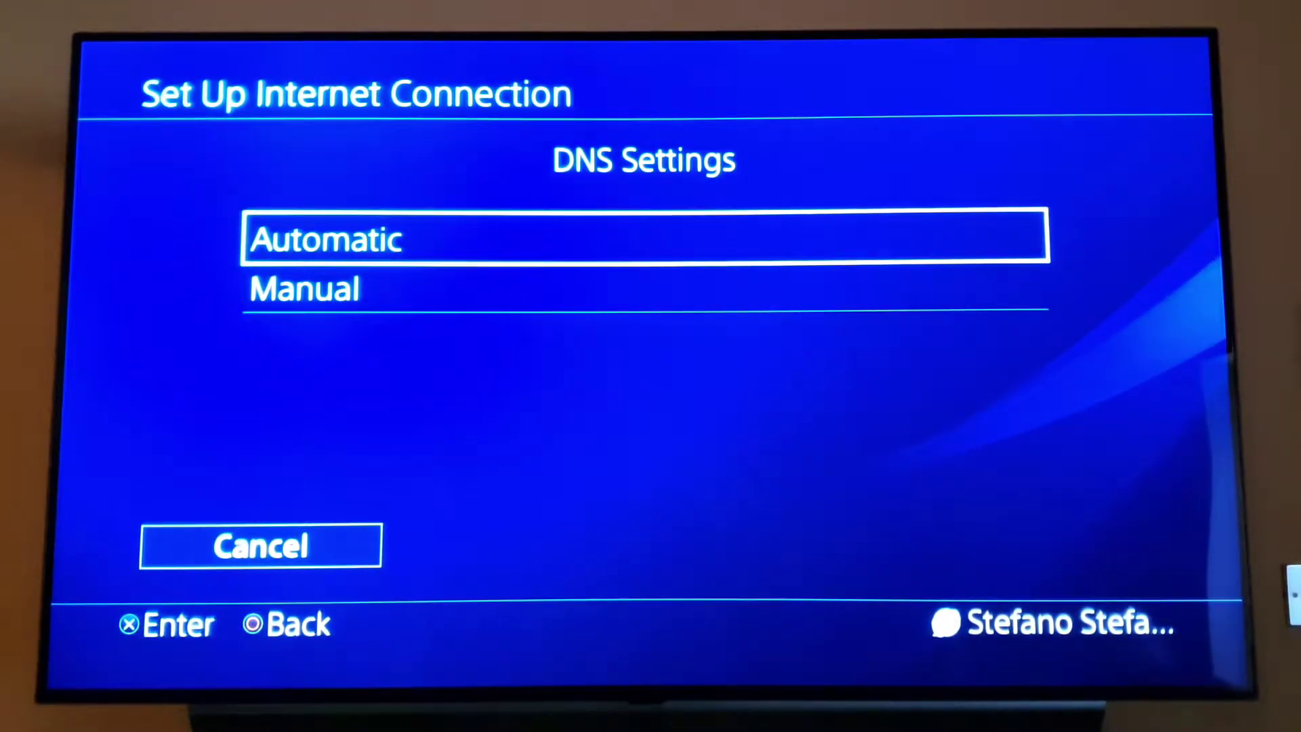
pyautogui.press('Down')
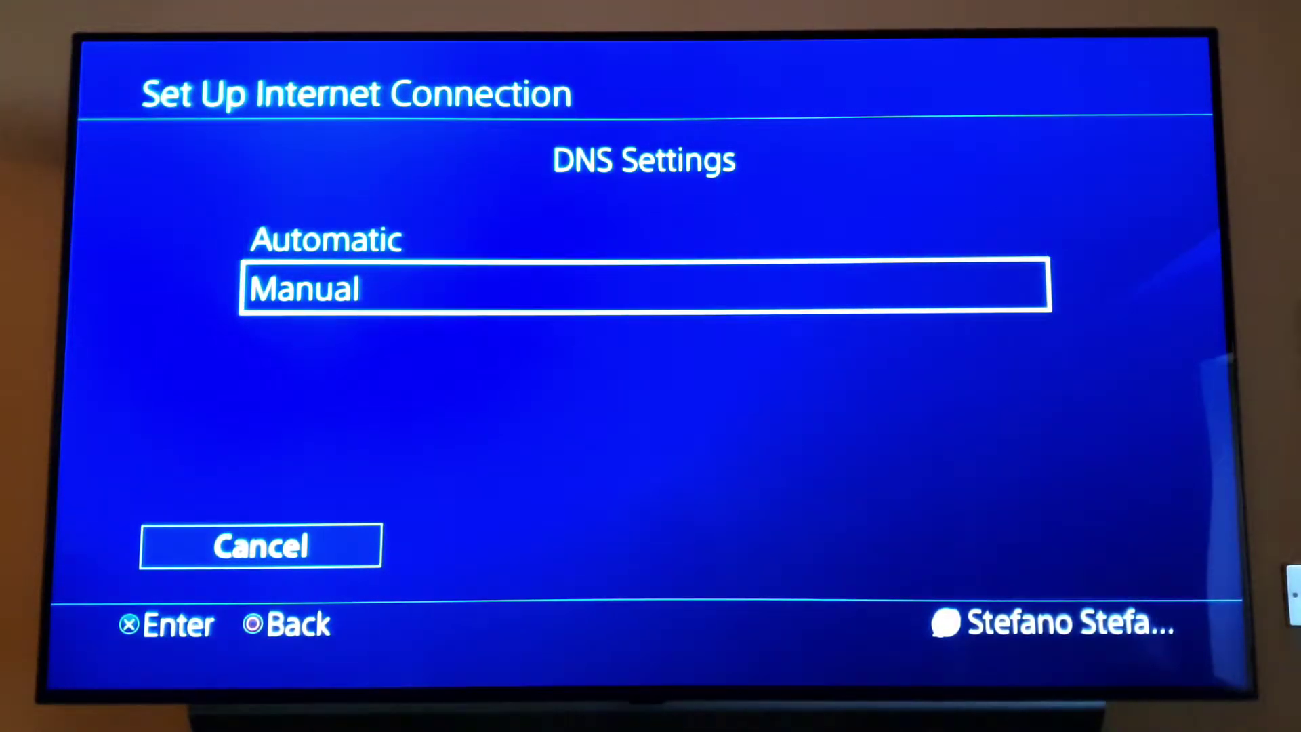
pyautogui.press('Up')
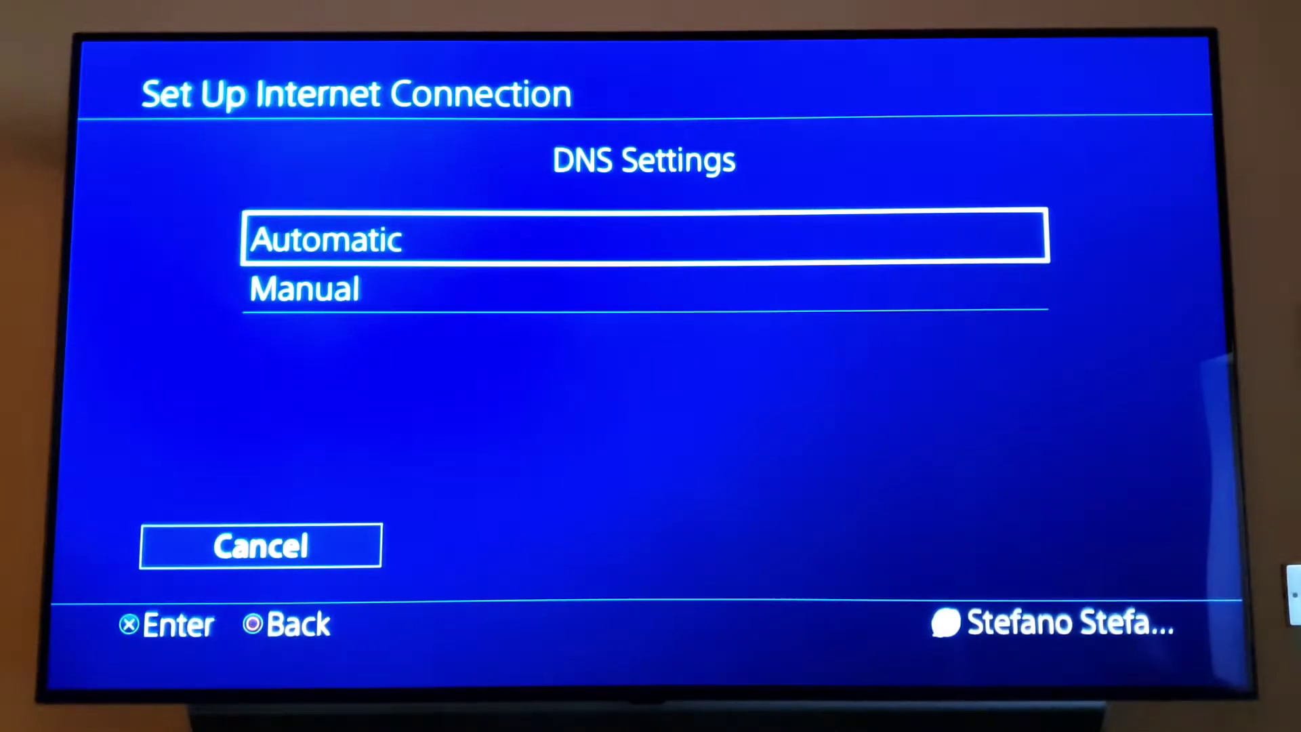
pyautogui.press('Down')
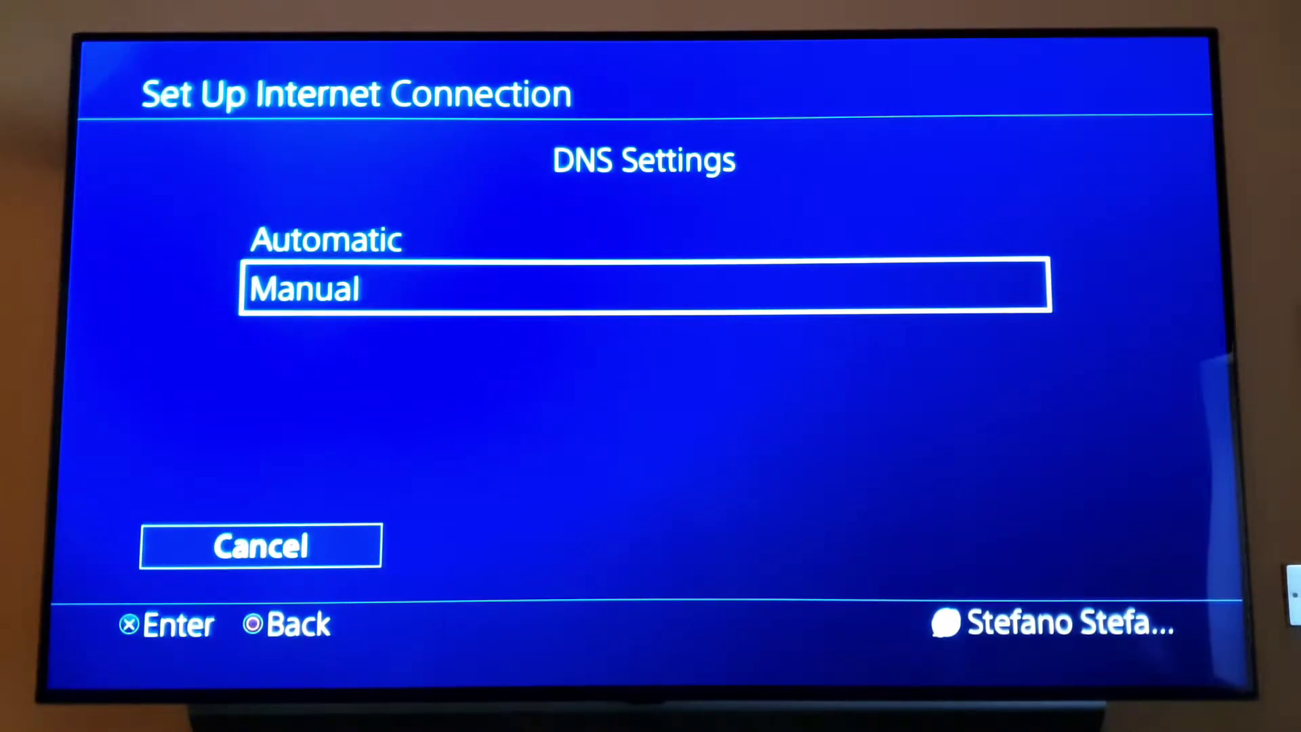
pyautogui.press('Return')
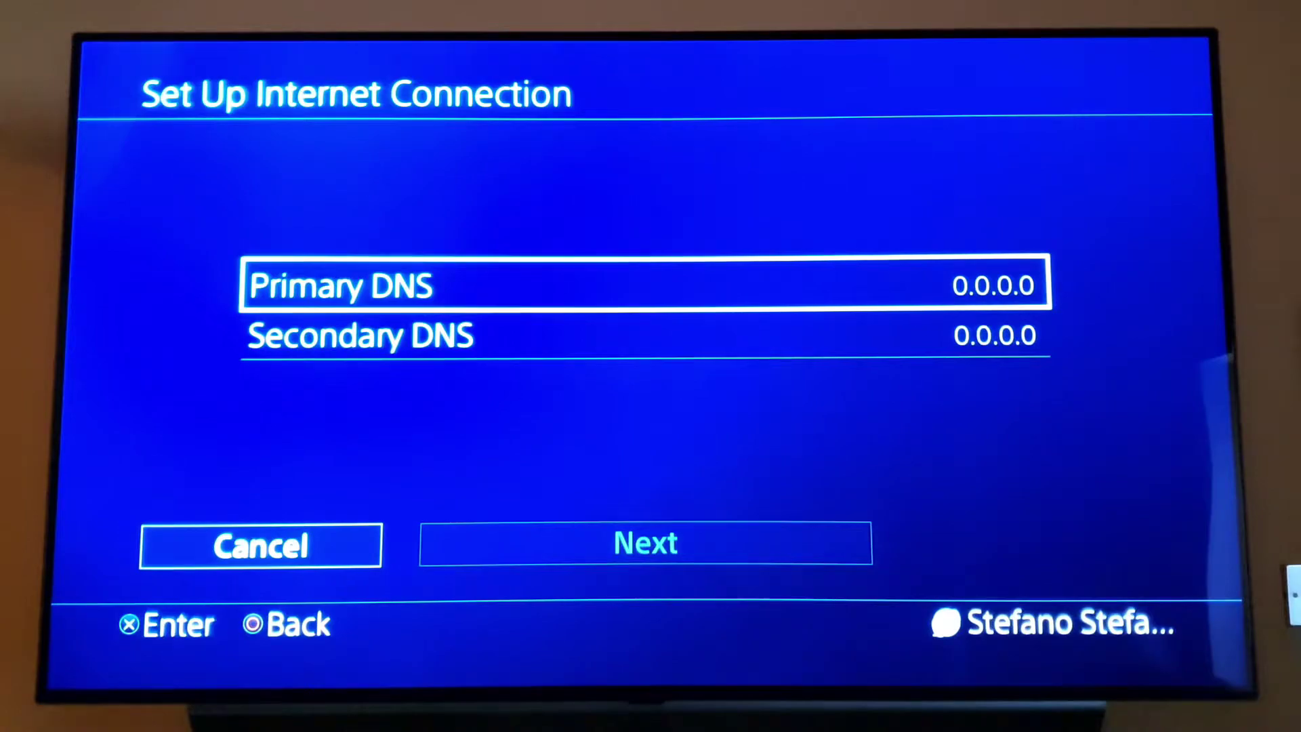
# Replace the Primary DNS 0.0.0.0 with 94.140.14.14 and confirm it
pyautogui.press('Down')
pyautogui.press('Up')
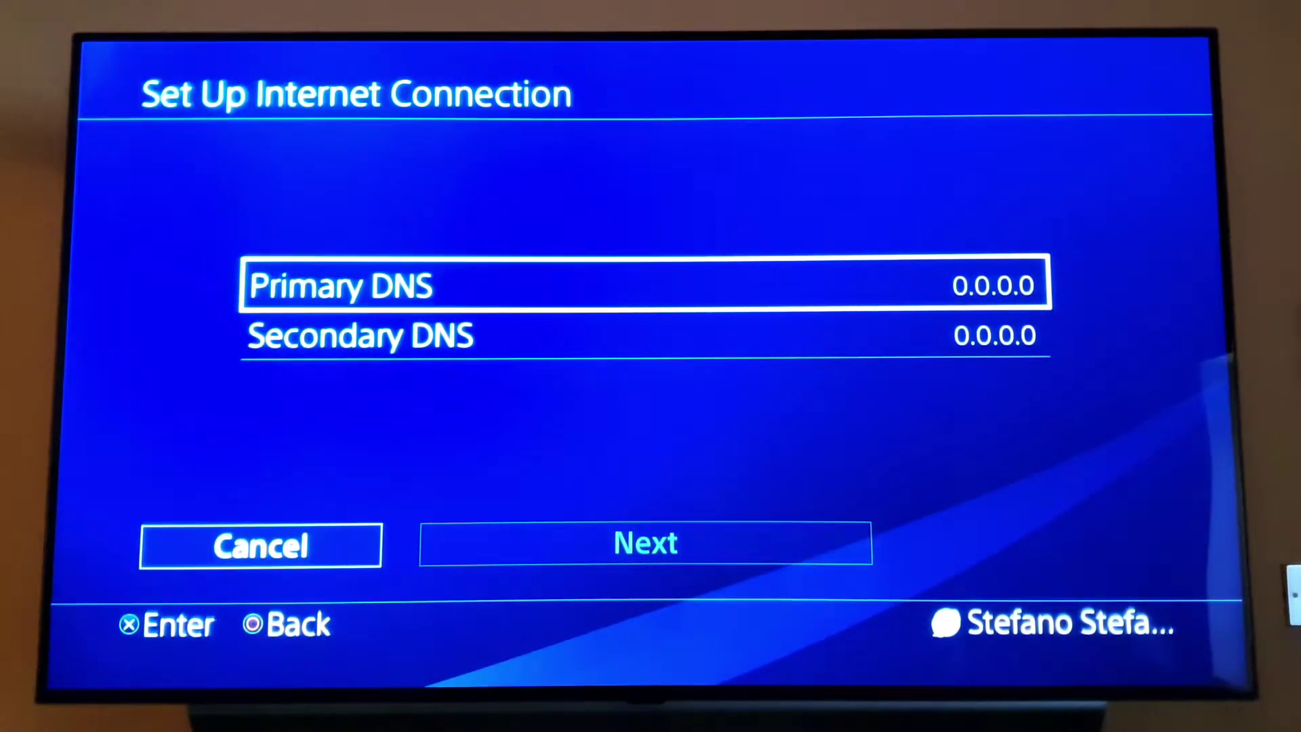
pyautogui.press('Return')
pyautogui.press('BackSpace')
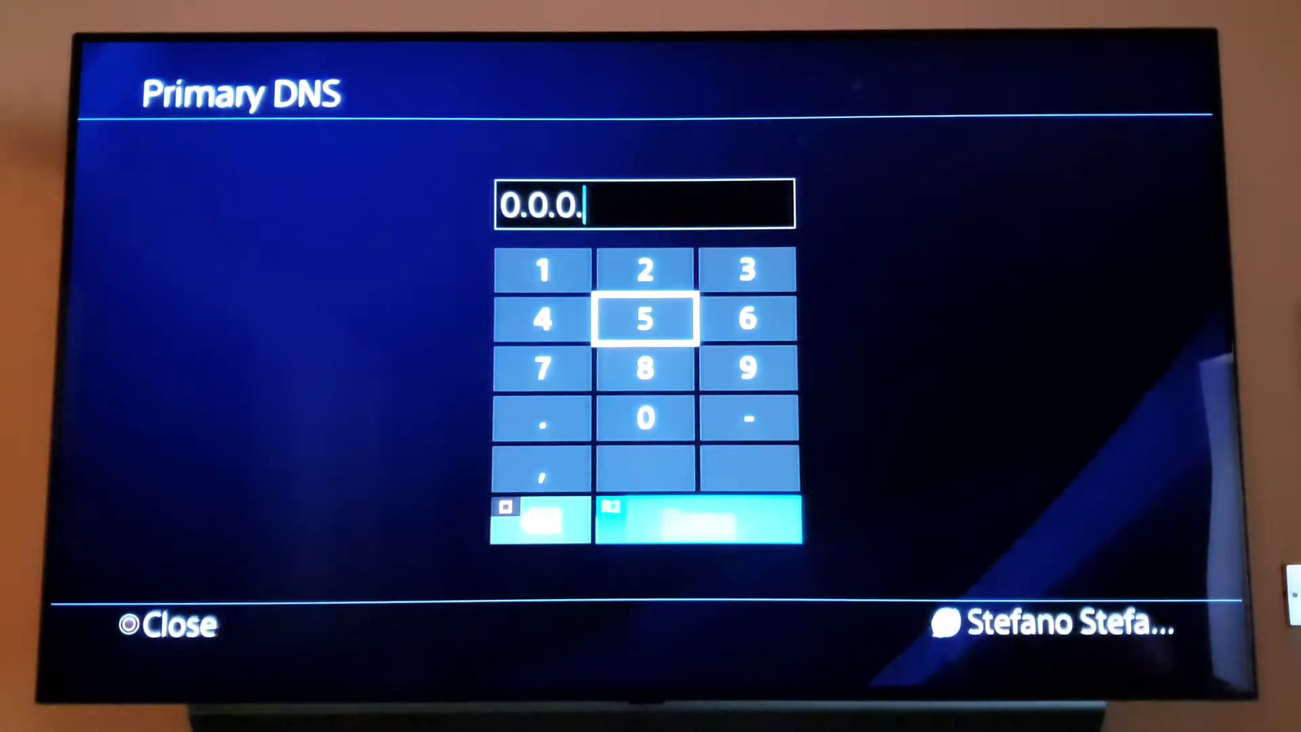
pyautogui.press('BackSpace')
pyautogui.press('BackSpace')
pyautogui.press('BackSpace')
pyautogui.press('BackSpace')
pyautogui.press('Down')
pyautogui.write('9')
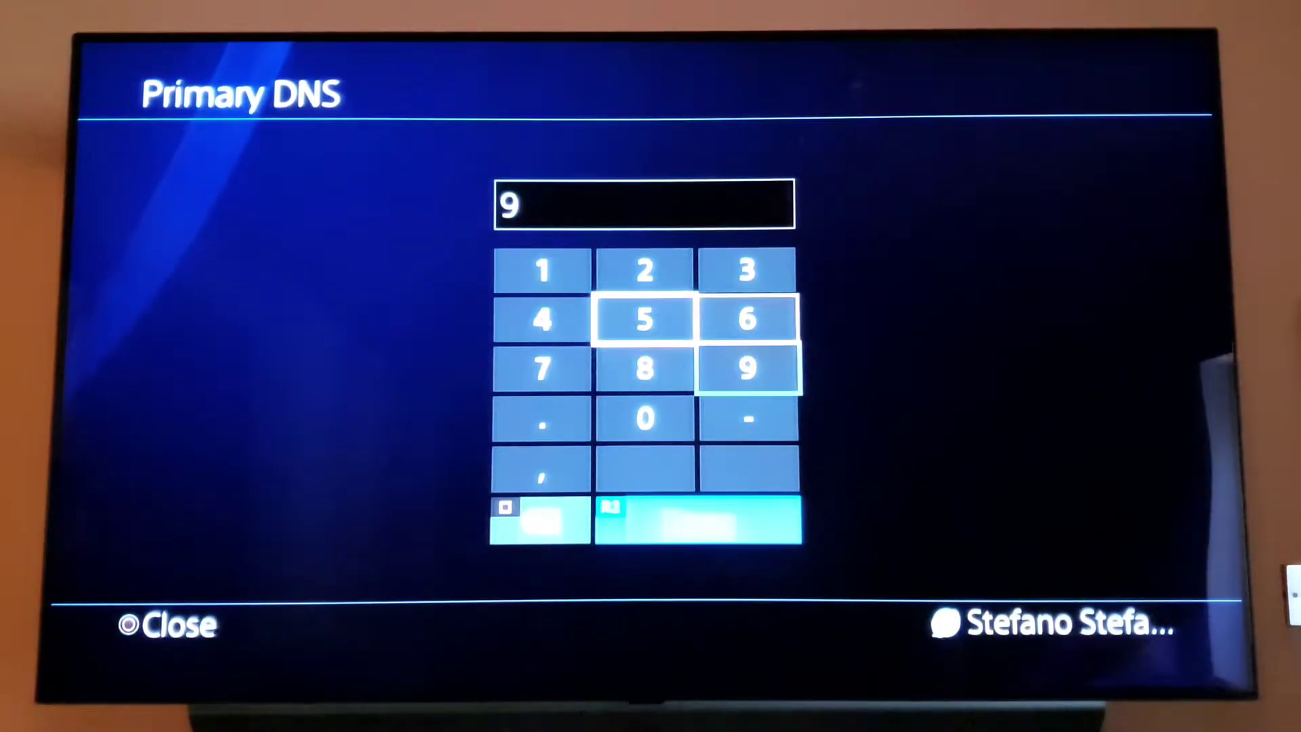
pyautogui.write('414')
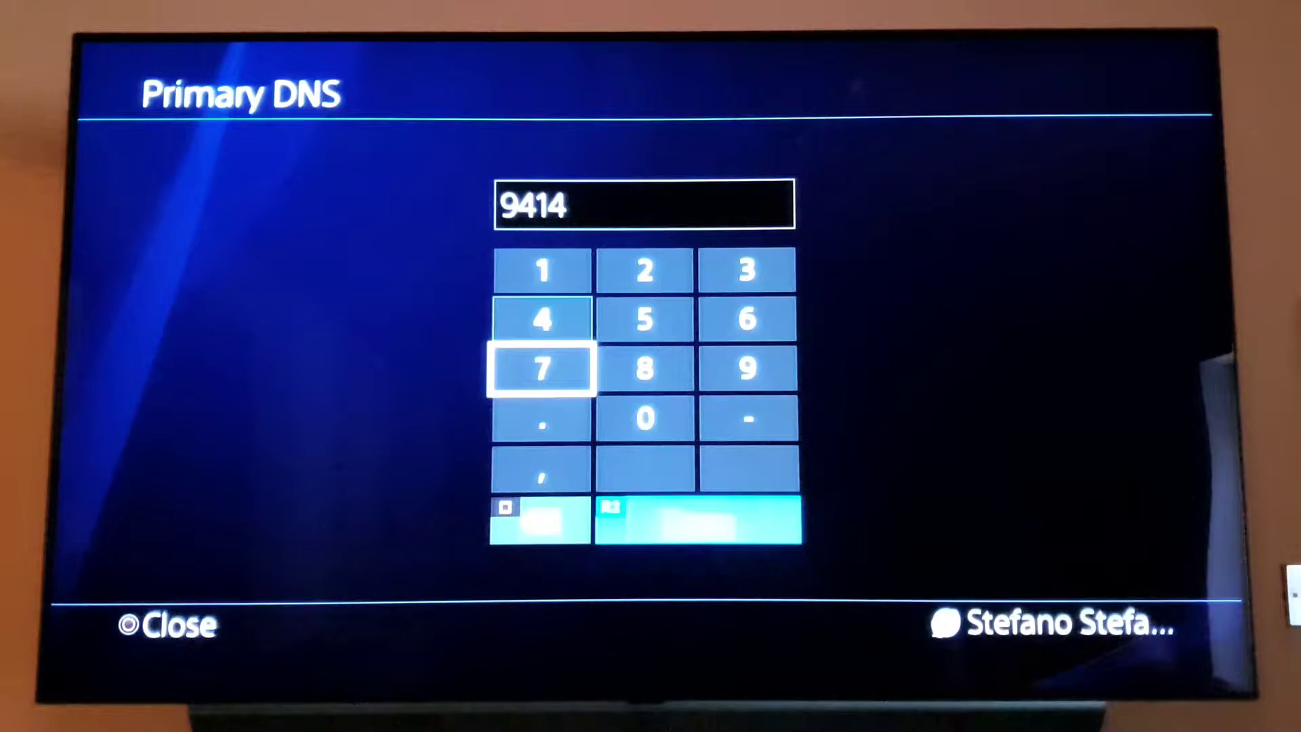
pyautogui.write('0')
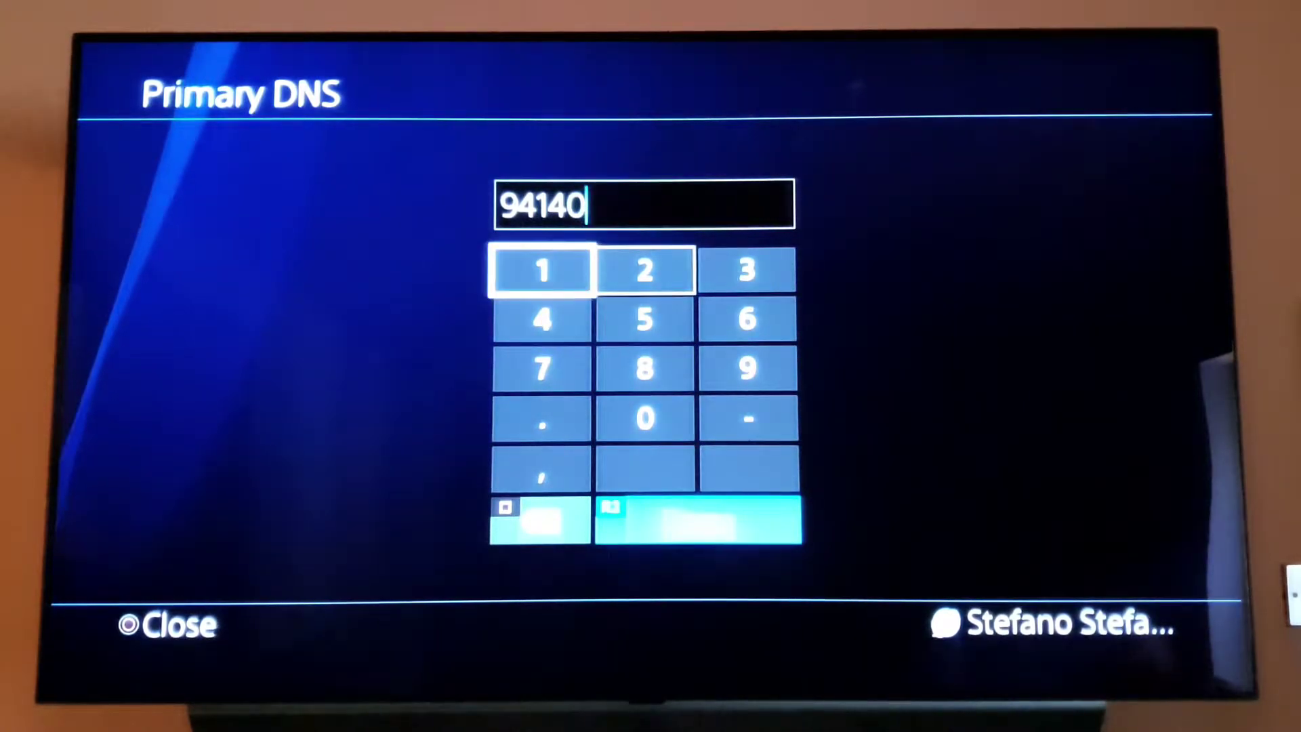
pyautogui.write('141')
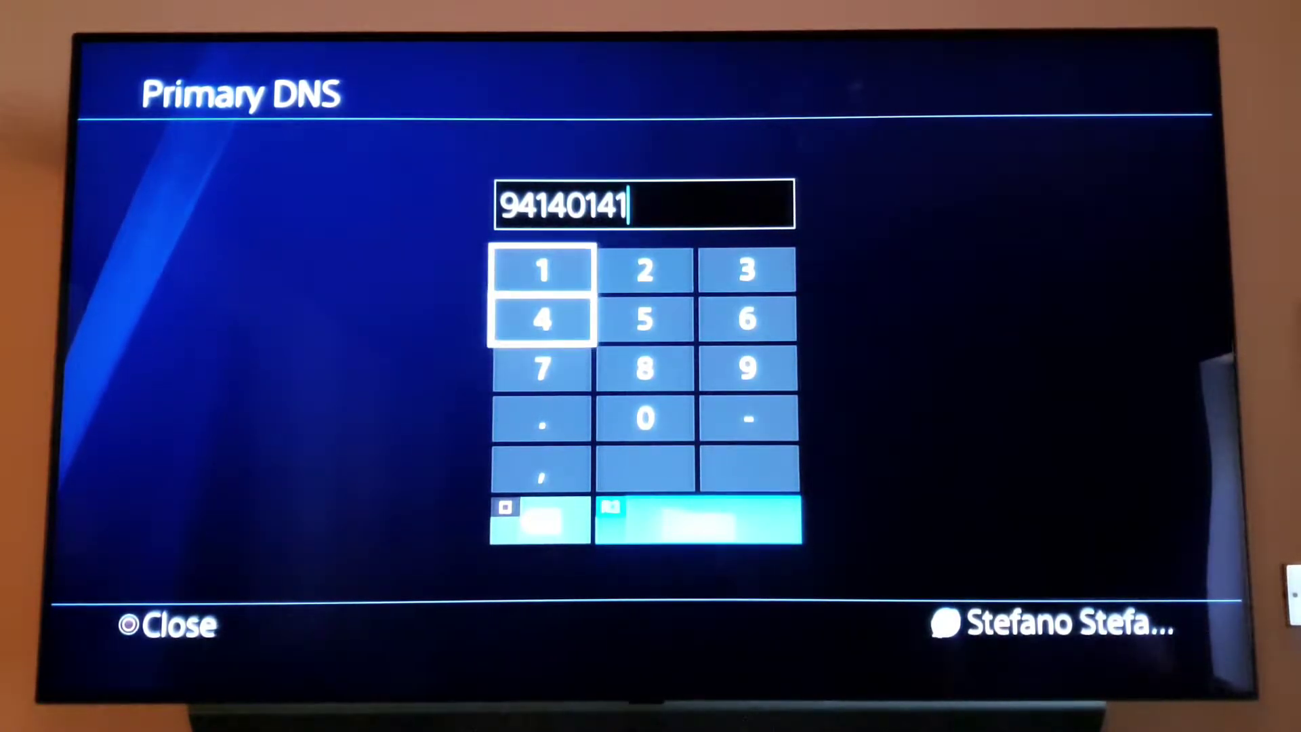
pyautogui.write('4.14')
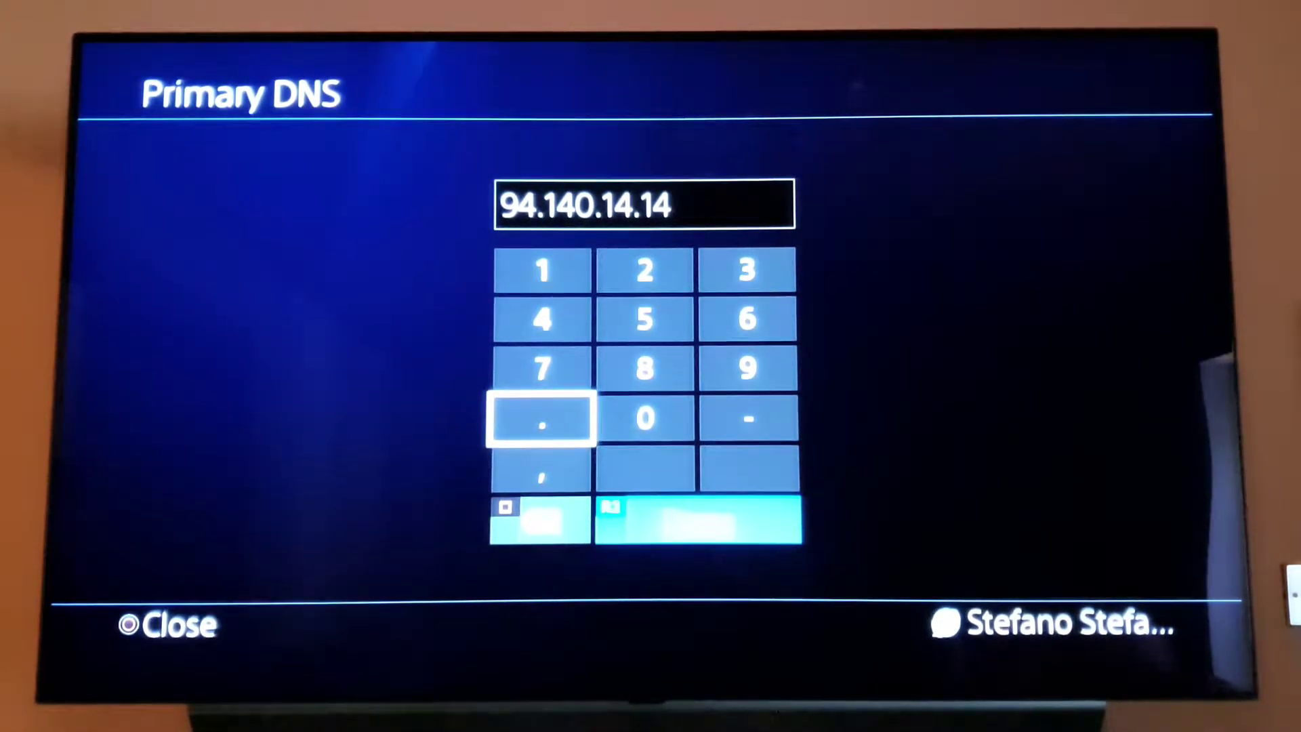
pyautogui.press('End')
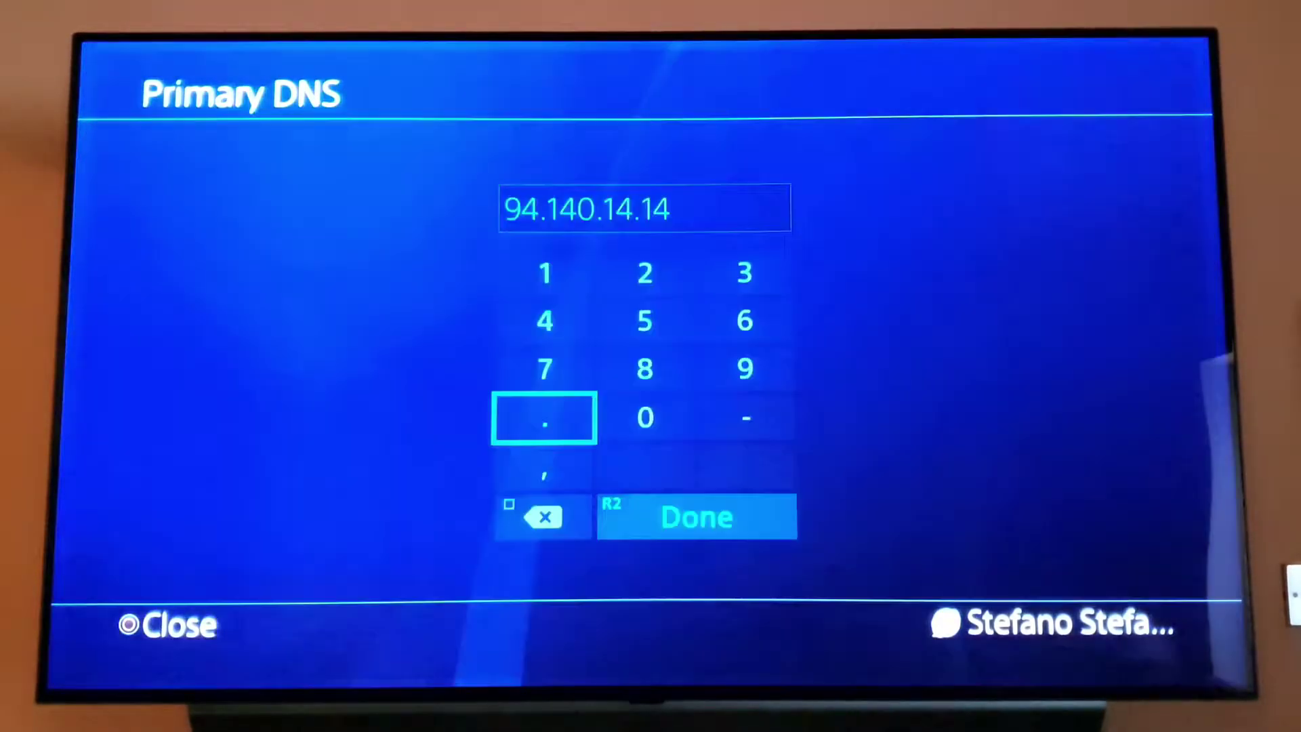
pyautogui.press('Return')
pyautogui.press('Down')
# Key in 94.140.15.15 digit by digit on the Secondary DNS keypad
pyautogui.press('Return')
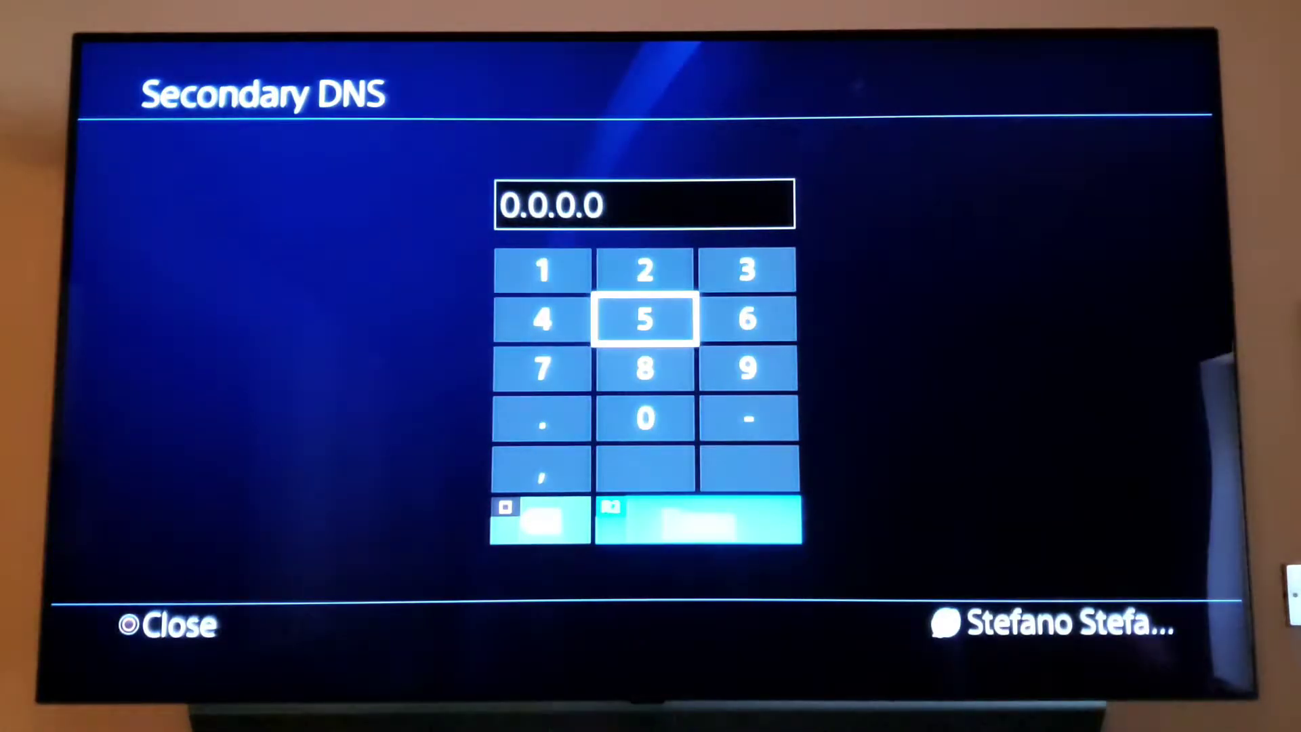
pyautogui.press('Down')
pyautogui.press('Right')
pyautogui.press('Return')
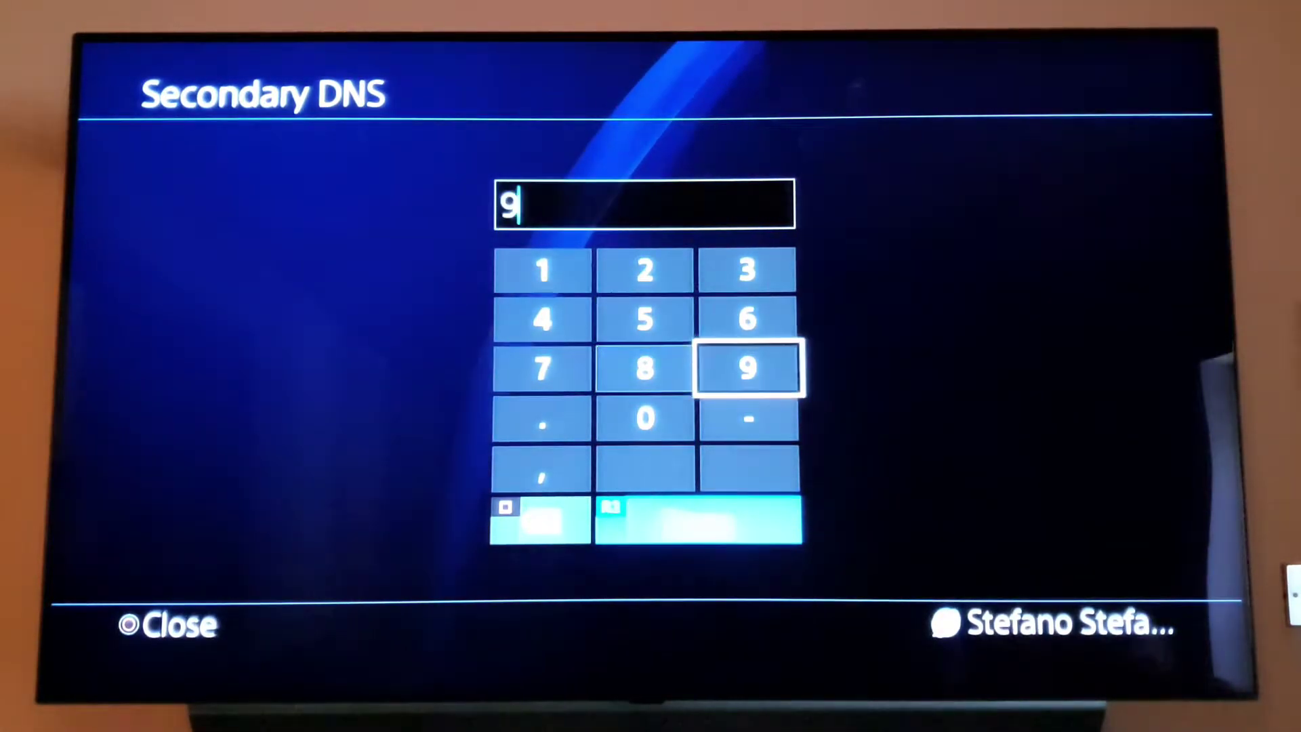
pyautogui.press('Up')
pyautogui.press('Left')
pyautogui.press('Left')
pyautogui.press('Return')
pyautogui.press('Up')
pyautogui.press('Return')
pyautogui.press('Down')
pyautogui.press('Return')
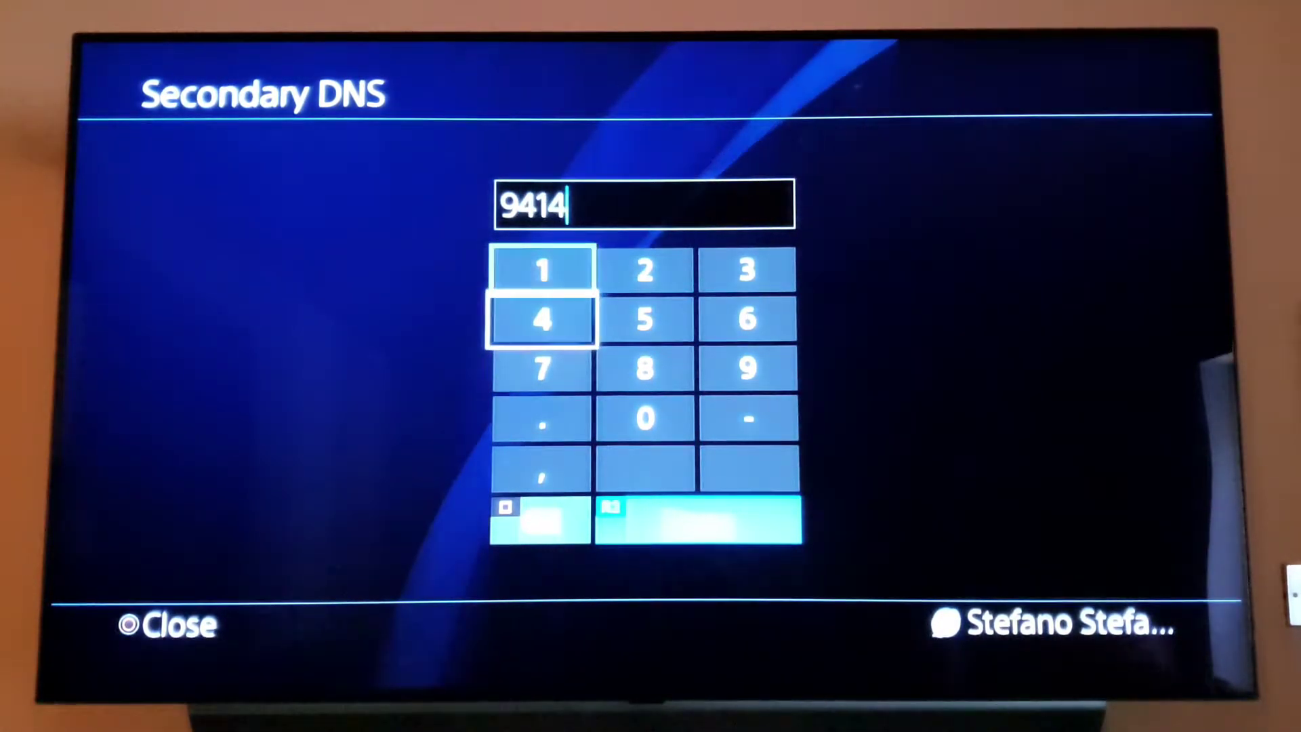
pyautogui.press('Down')
pyautogui.press('Down')
pyautogui.press('Right')
pyautogui.press('Return')
pyautogui.press('Up')
pyautogui.press('Up')
pyautogui.press('Up')
pyautogui.press('Left')
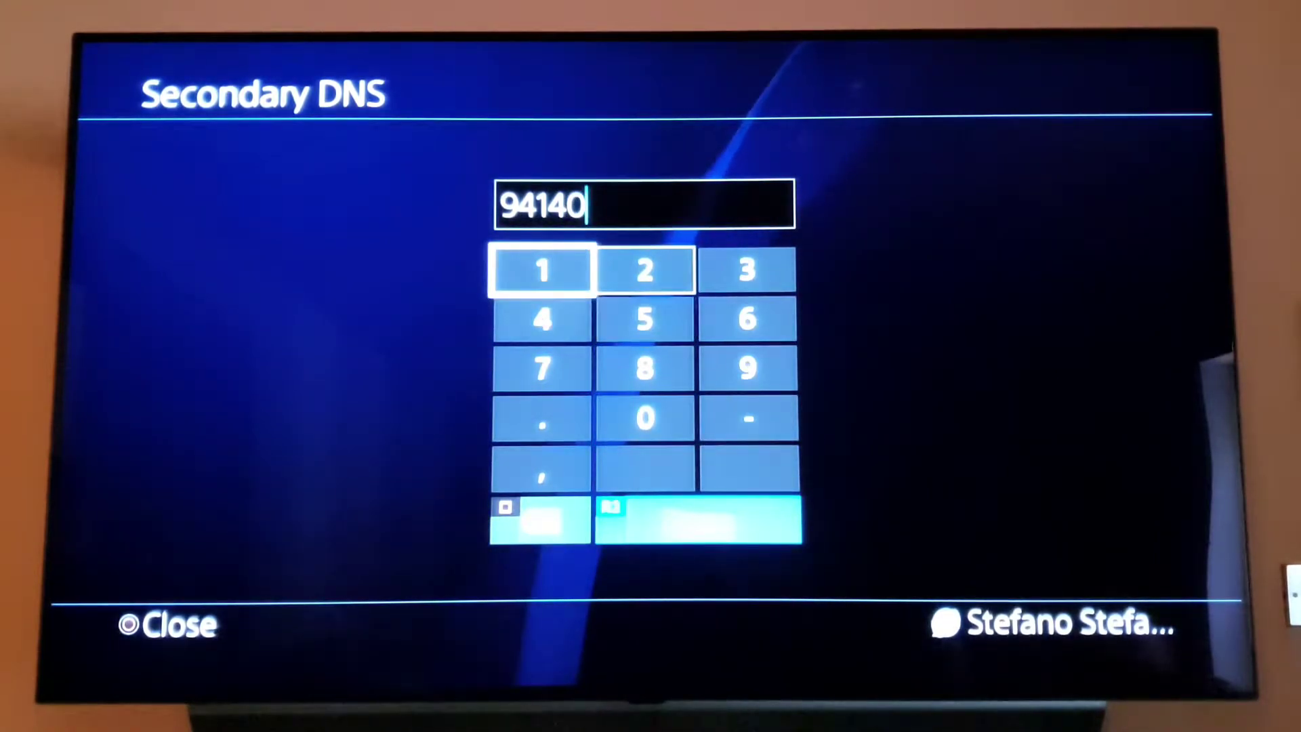
pyautogui.press('Return')
pyautogui.press('Down')
pyautogui.press('Right')
pyautogui.press('Left')
pyautogui.press('Return')
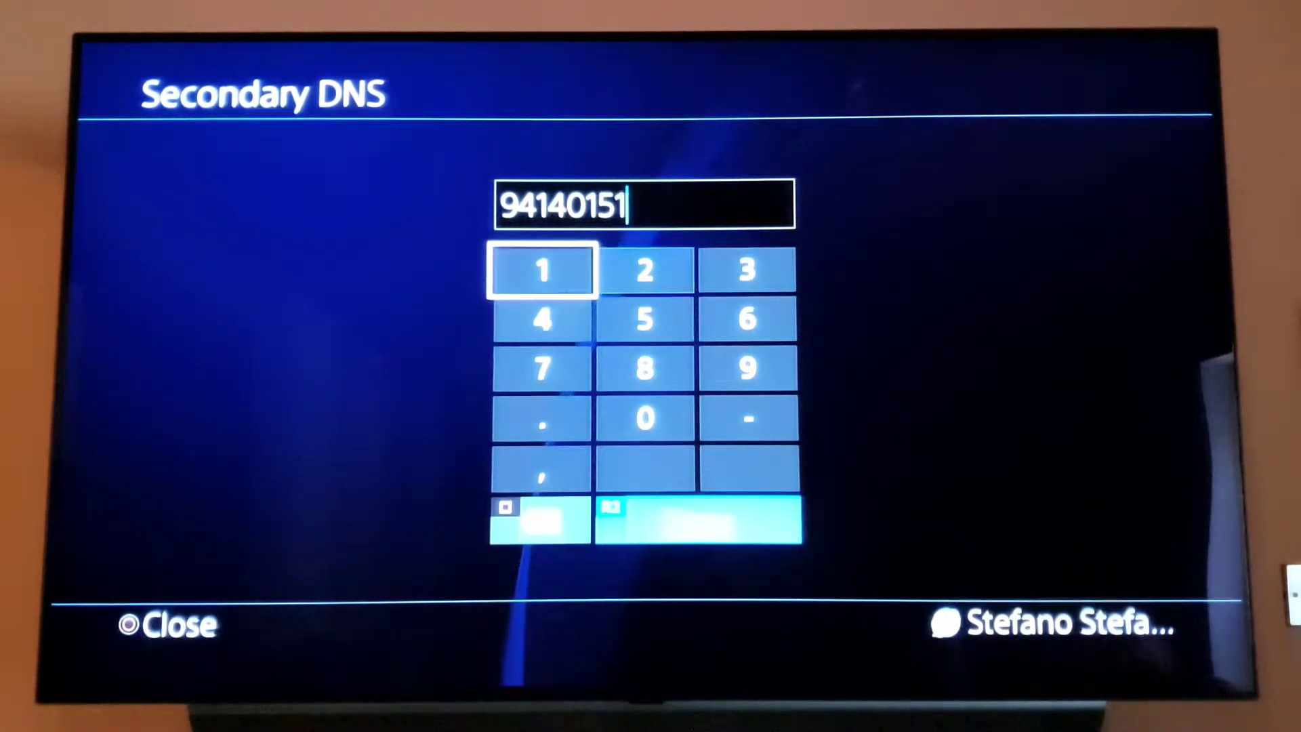
pyautogui.press('Down')
pyautogui.press('Right')
pyautogui.press('Return')
pyautogui.press('Down')
pyautogui.press('Down')
pyautogui.press('Left')
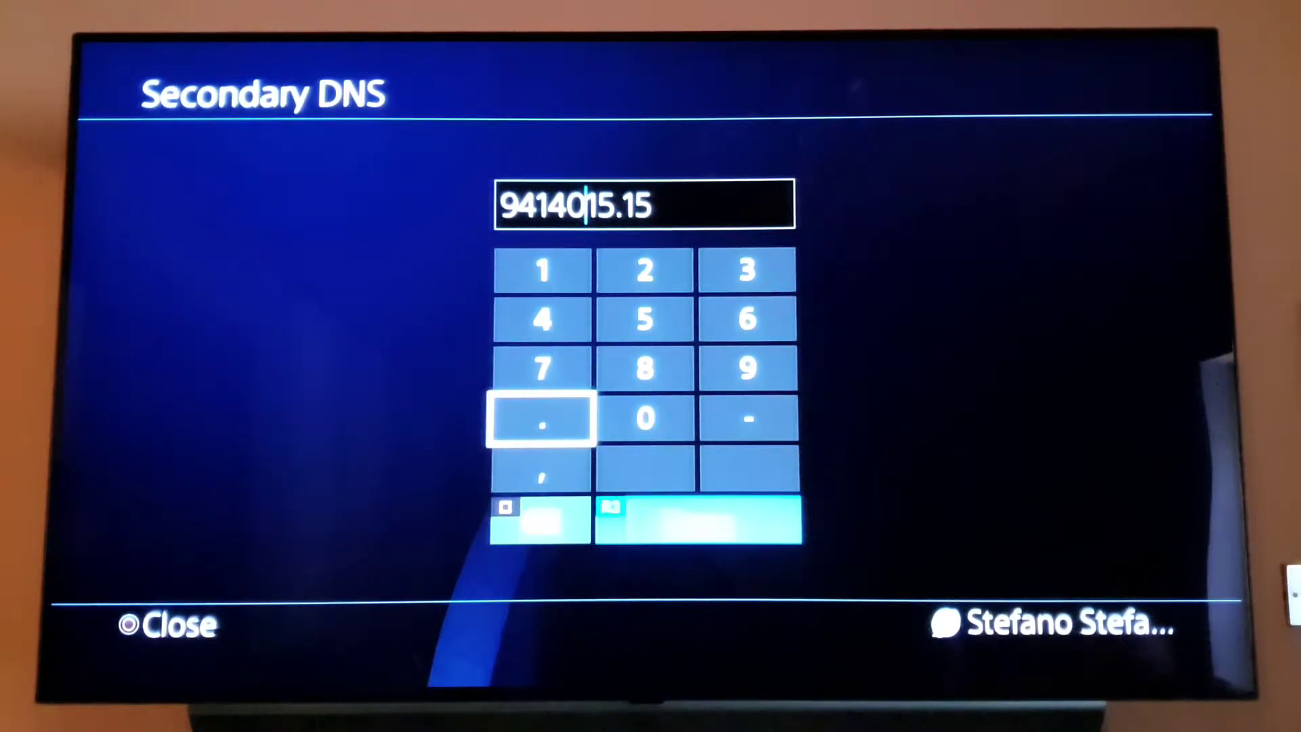
pyautogui.press('Return')
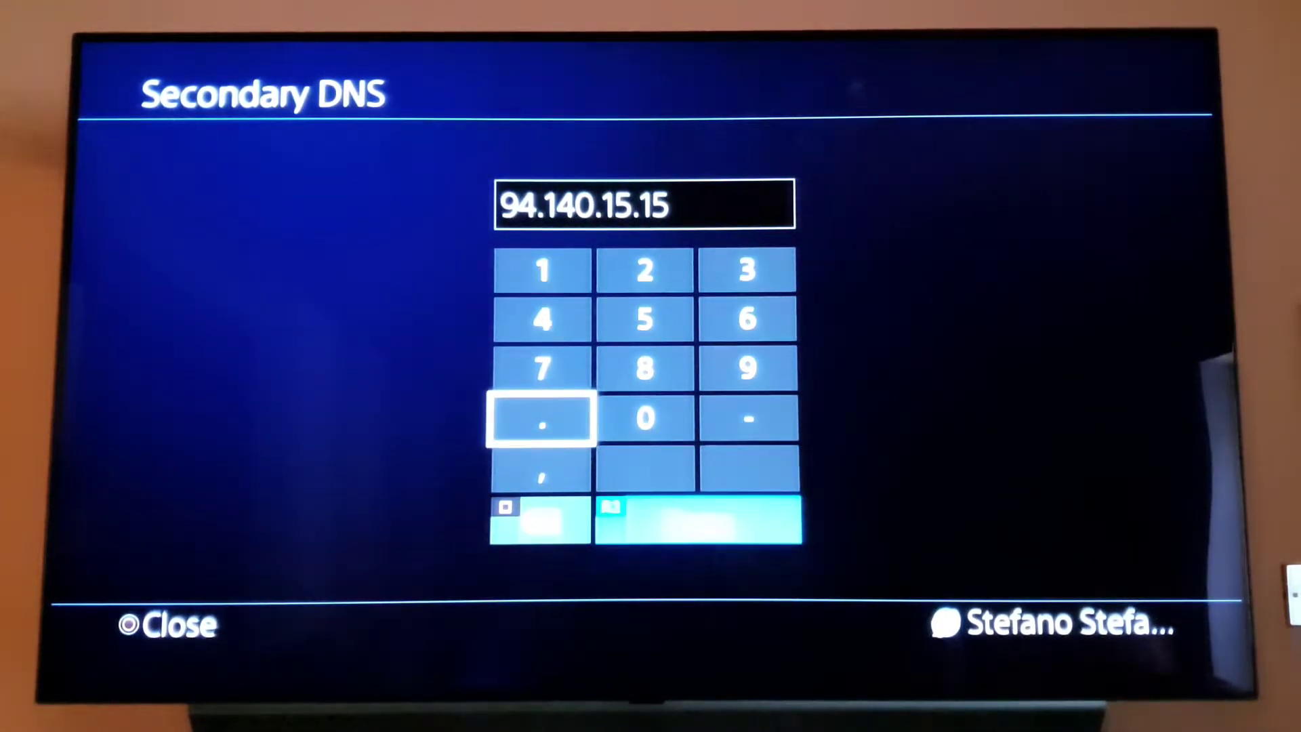
pyautogui.press('Right')
# Confirm both DNS entries, choose Automatic MTU and Do Not Use for the proxy server
pyautogui.press('Escape')
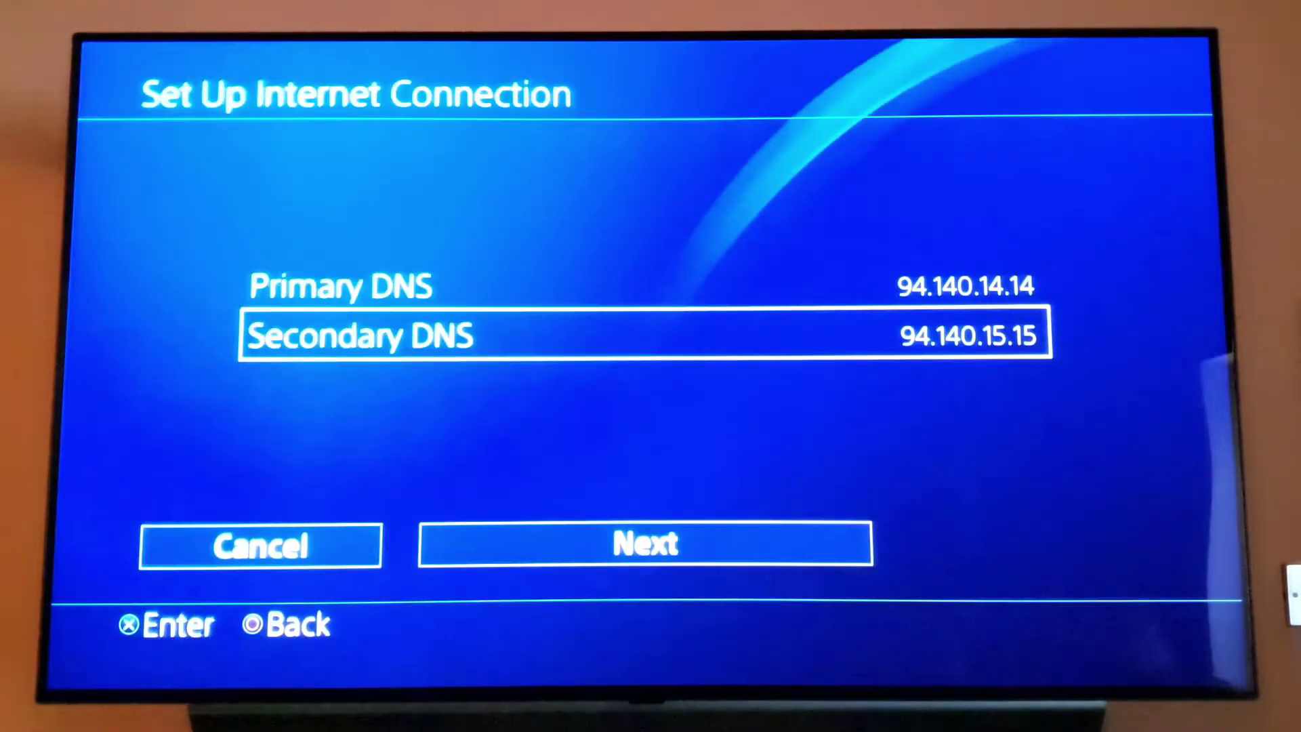
pyautogui.press('Up')
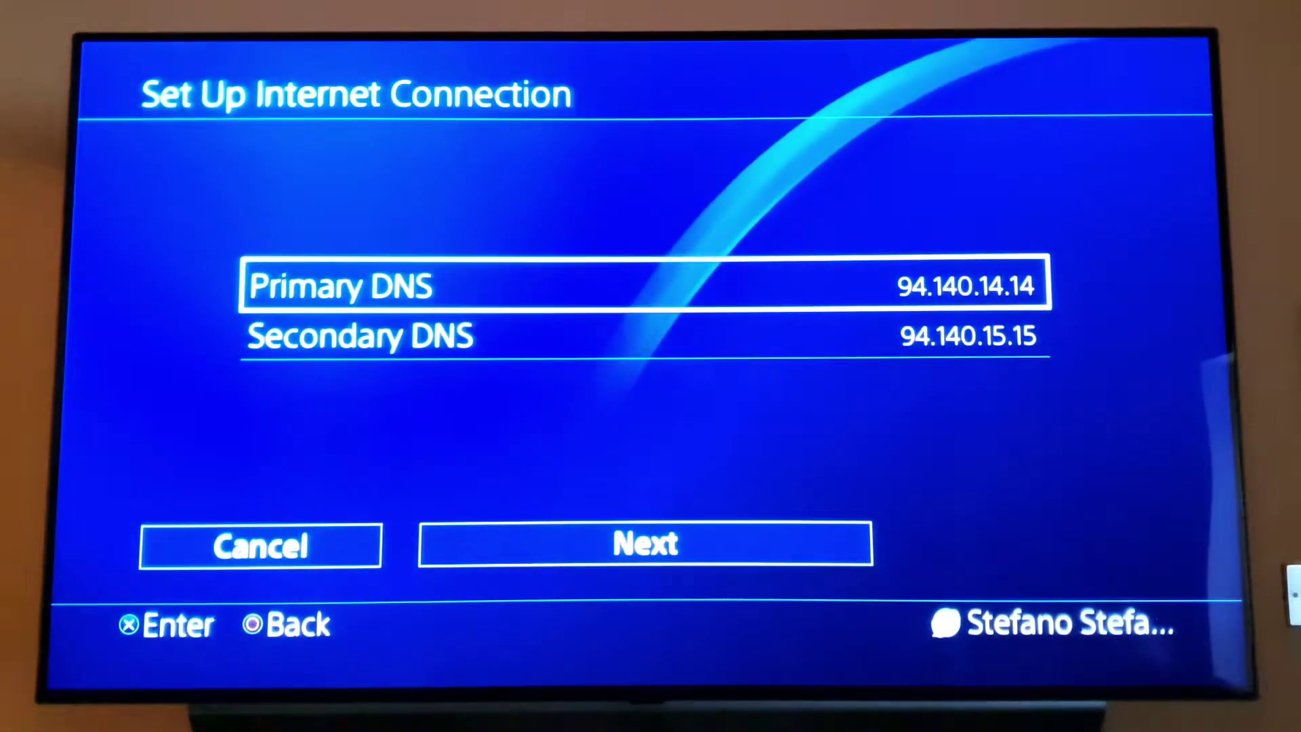
pyautogui.press('Down')
pyautogui.press('Down')
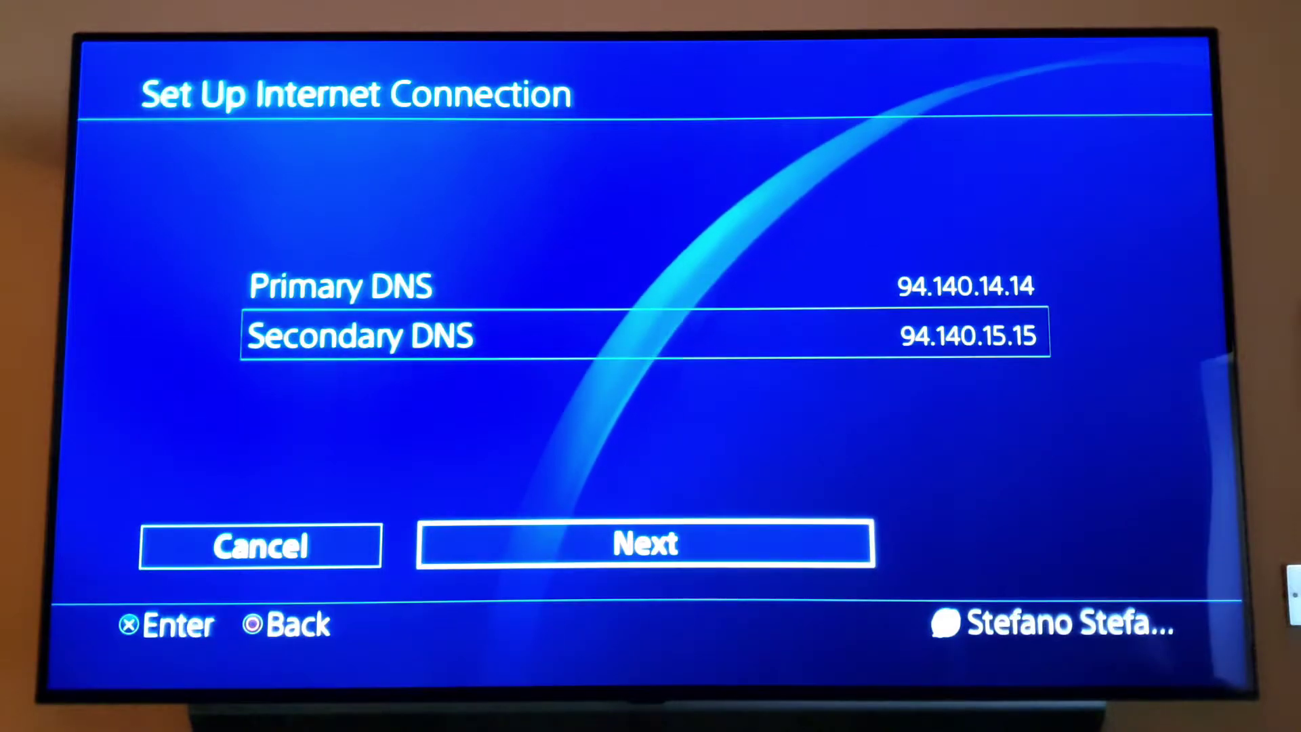
pyautogui.press('Return')
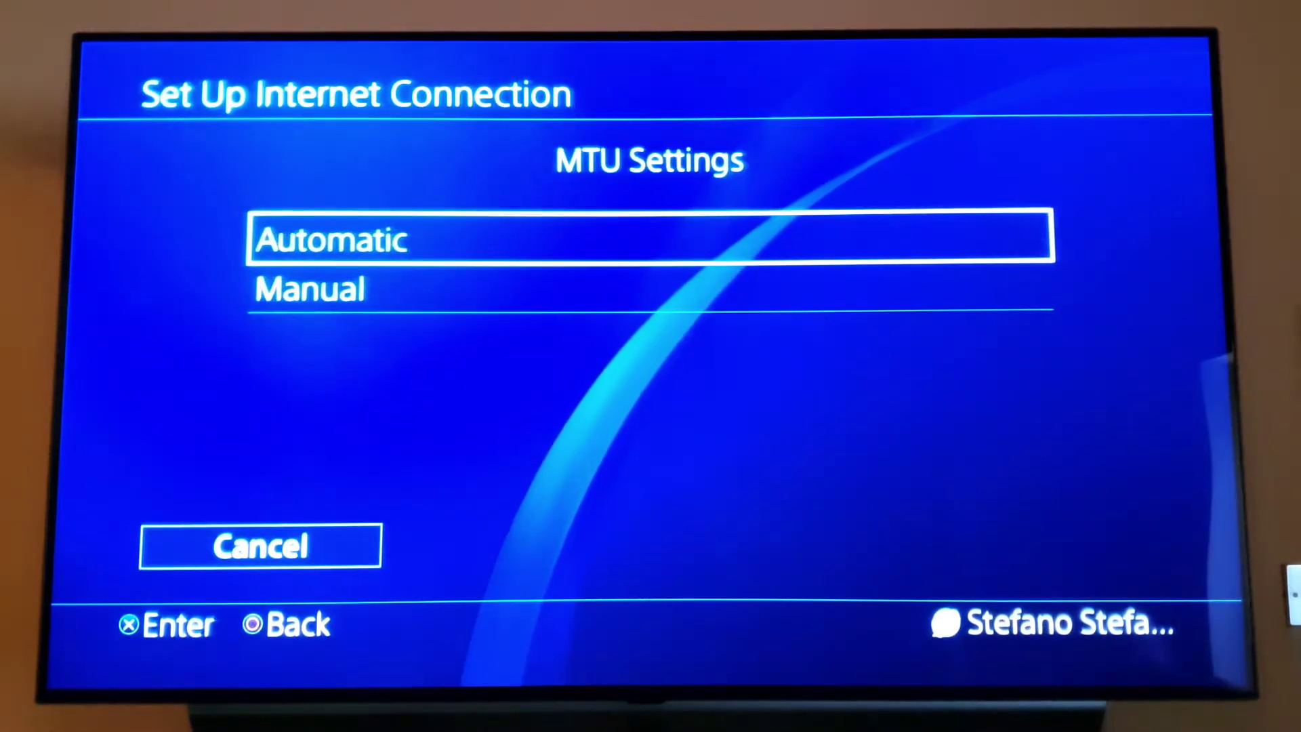
pyautogui.press('Return')
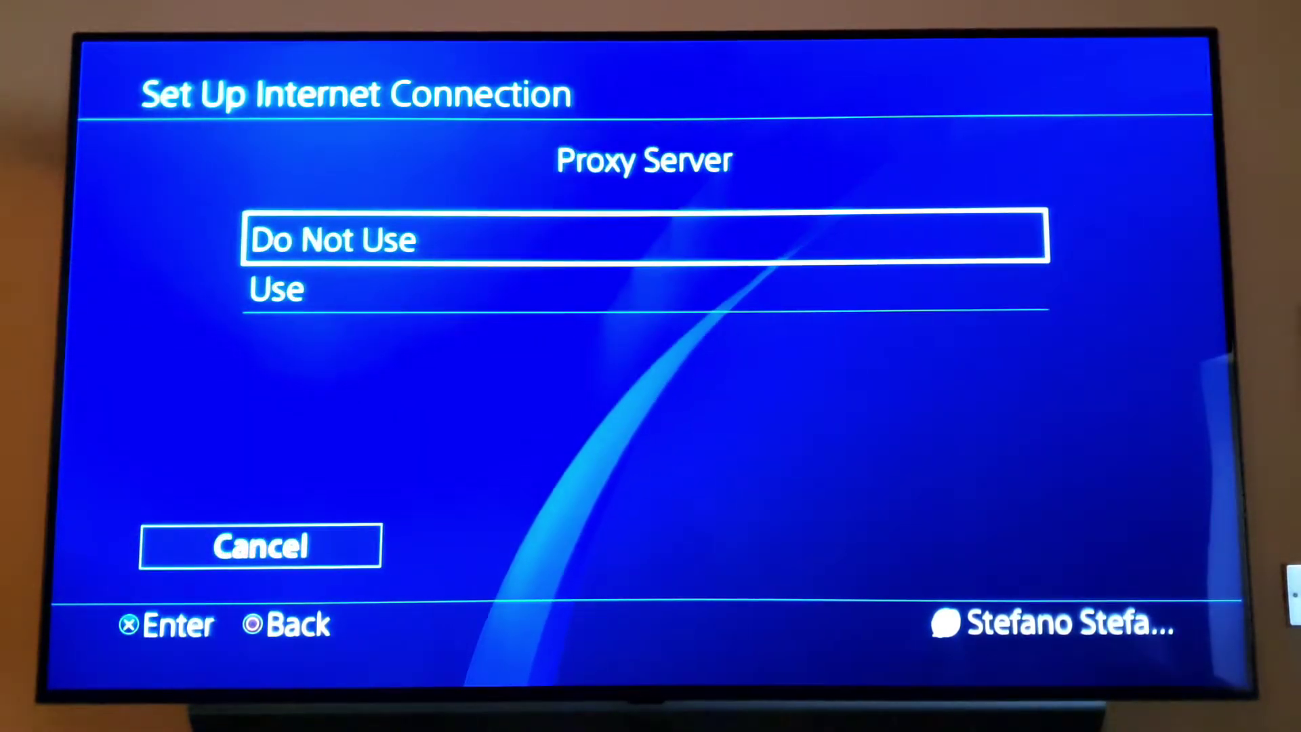
pyautogui.press('Return')
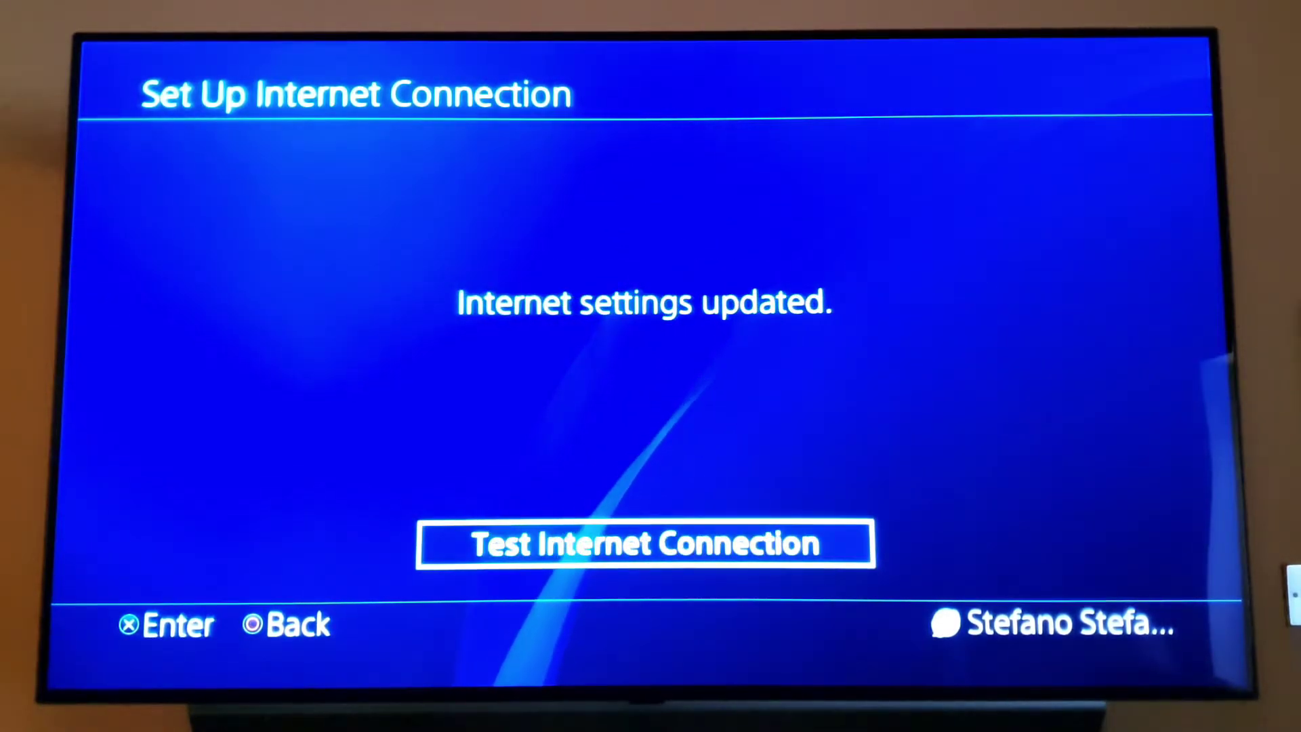
# Run the connection test (NAT Type 2), return home and launch the Internet Browser
pyautogui.press('Return')
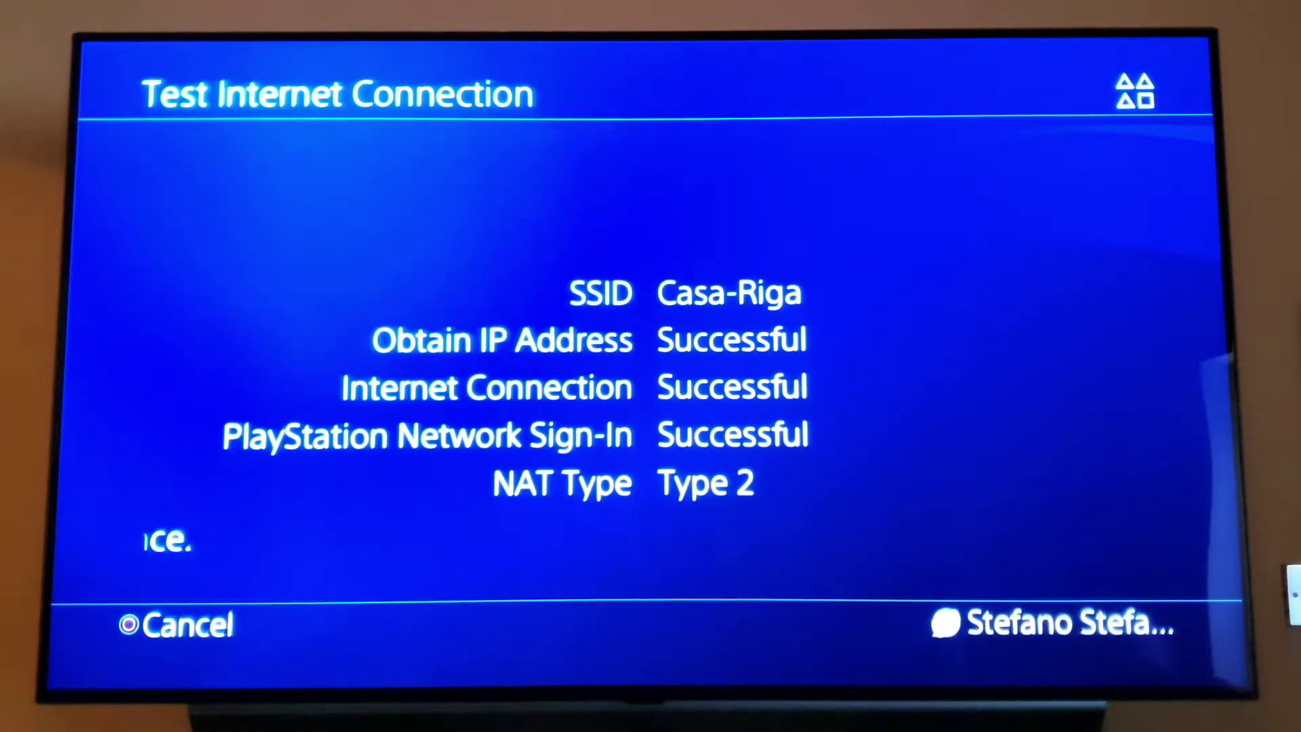
pyautogui.press('Escape')
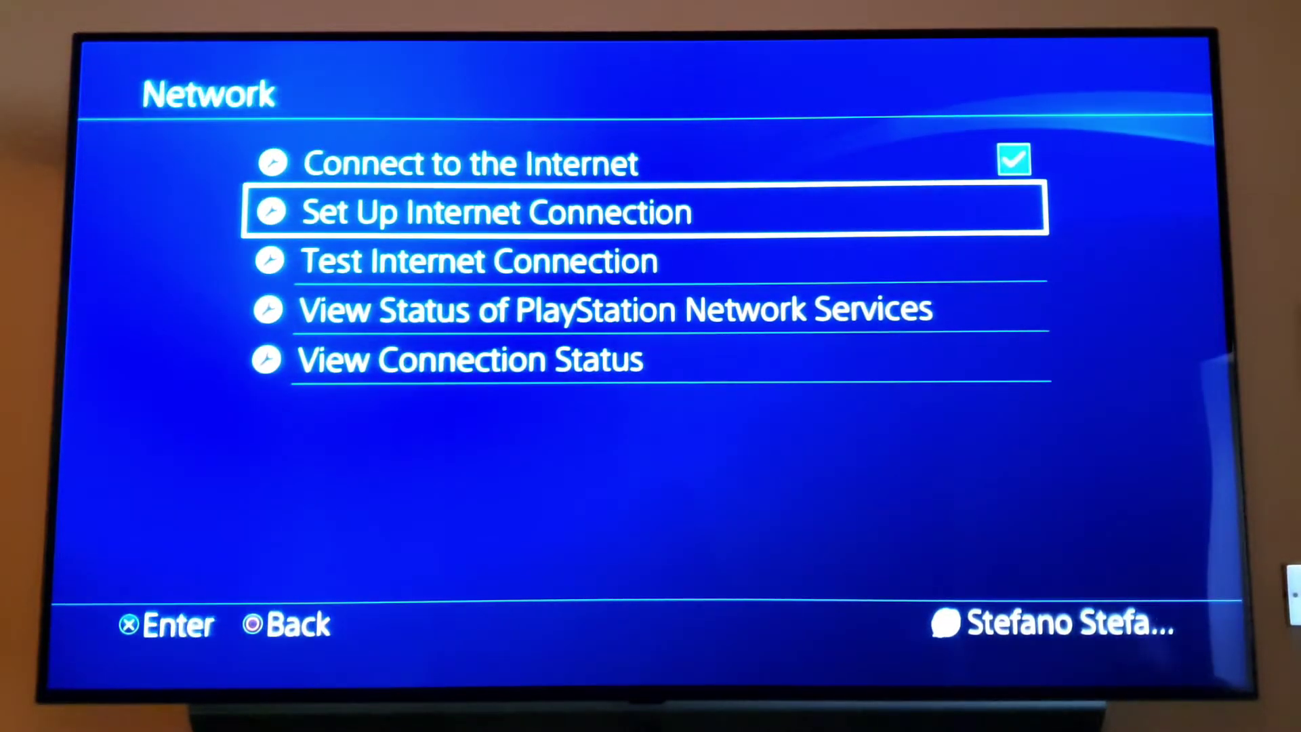
pyautogui.press('Escape')
pyautogui.press('Return')
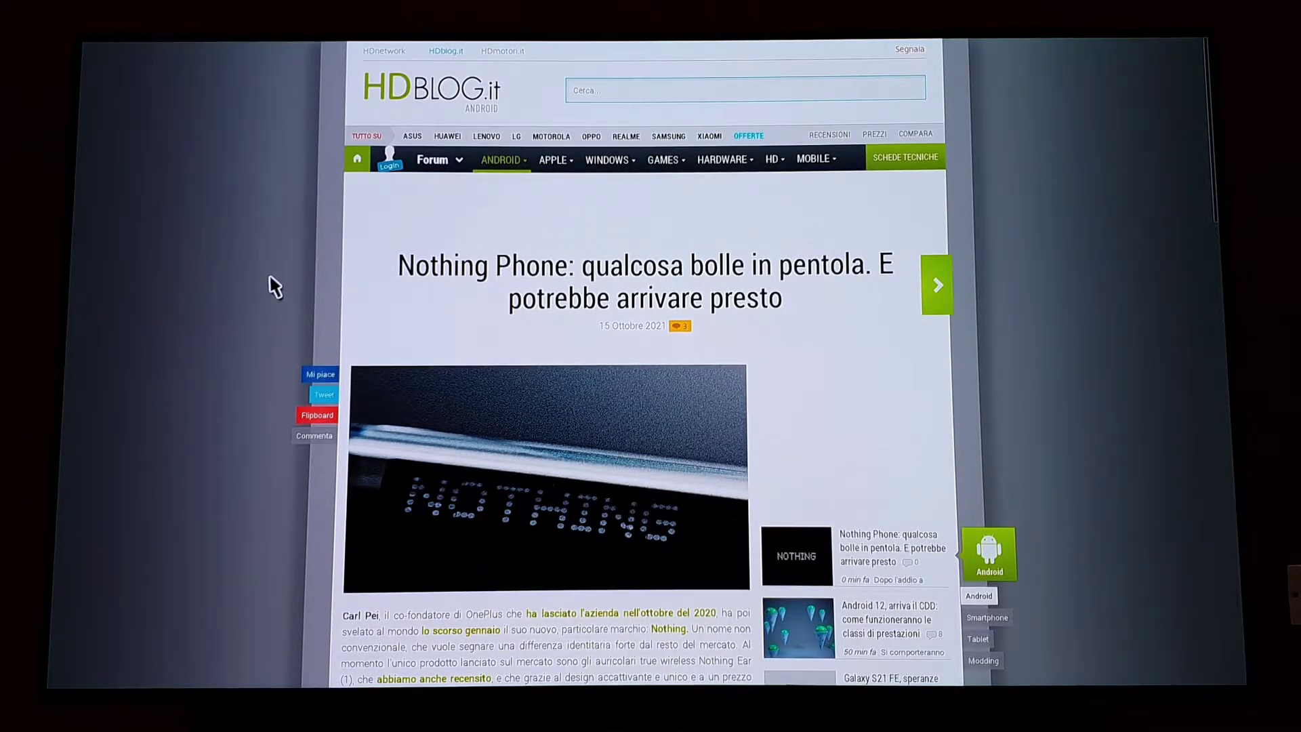
pyautogui.scroll(-5, 273, 288)
pyautogui.scroll(-3, 273, 286)
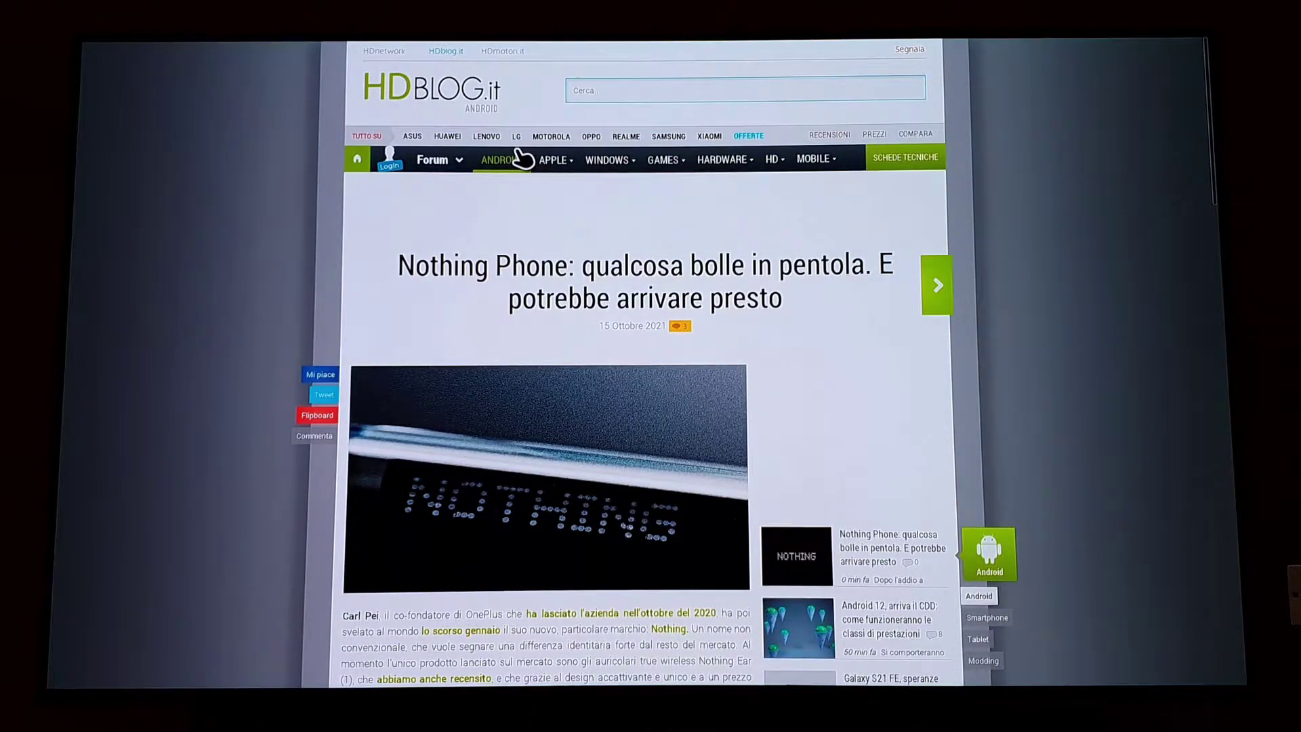
# Zoom in and out on the HDblog.it homepage to show its header, carousel and ad-free layout
pyautogui.hotkey('ctrl', '+')
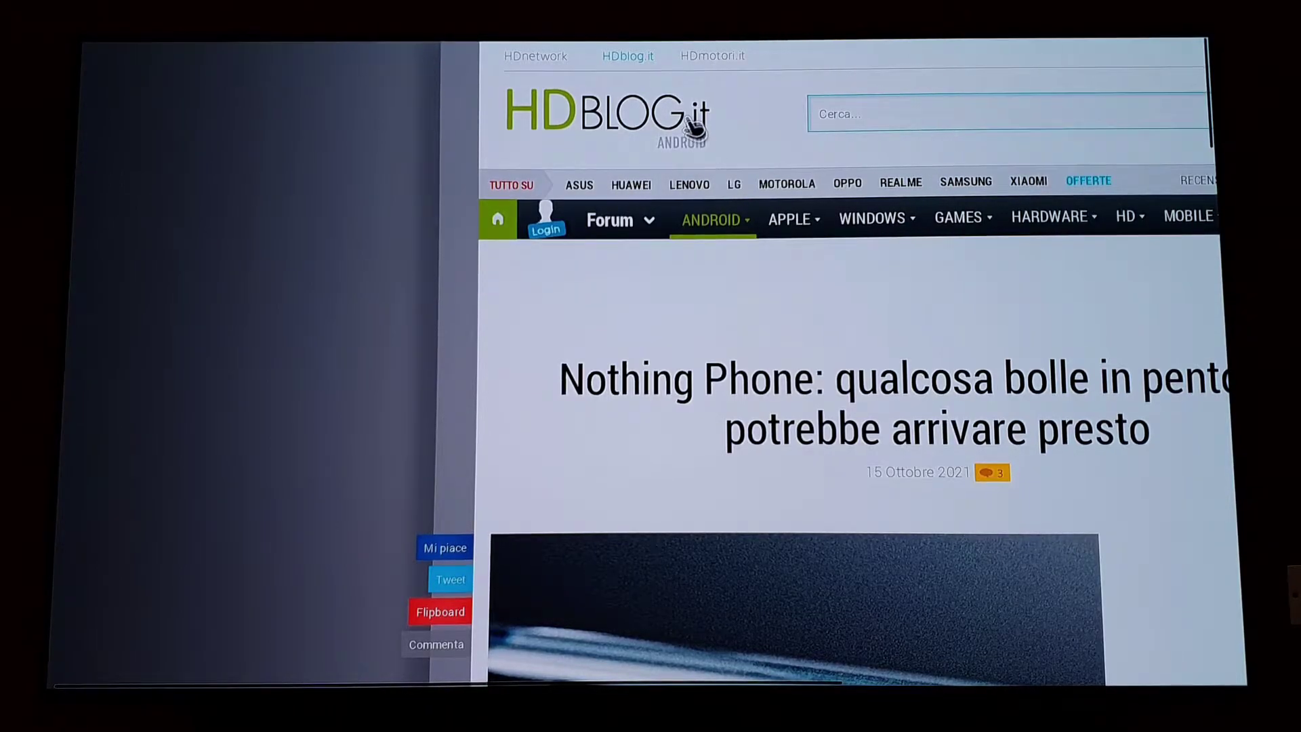
pyautogui.click(611, 60)
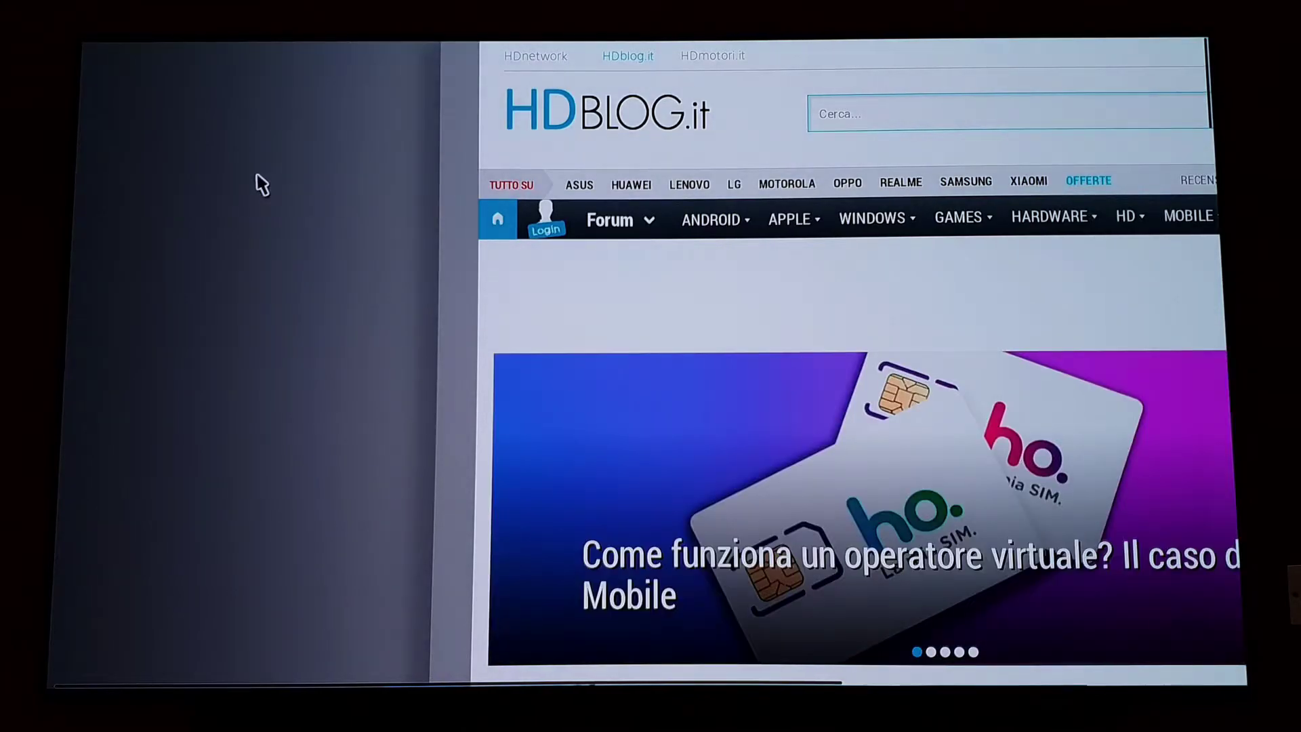
pyautogui.hotkey('ctrl', '-')
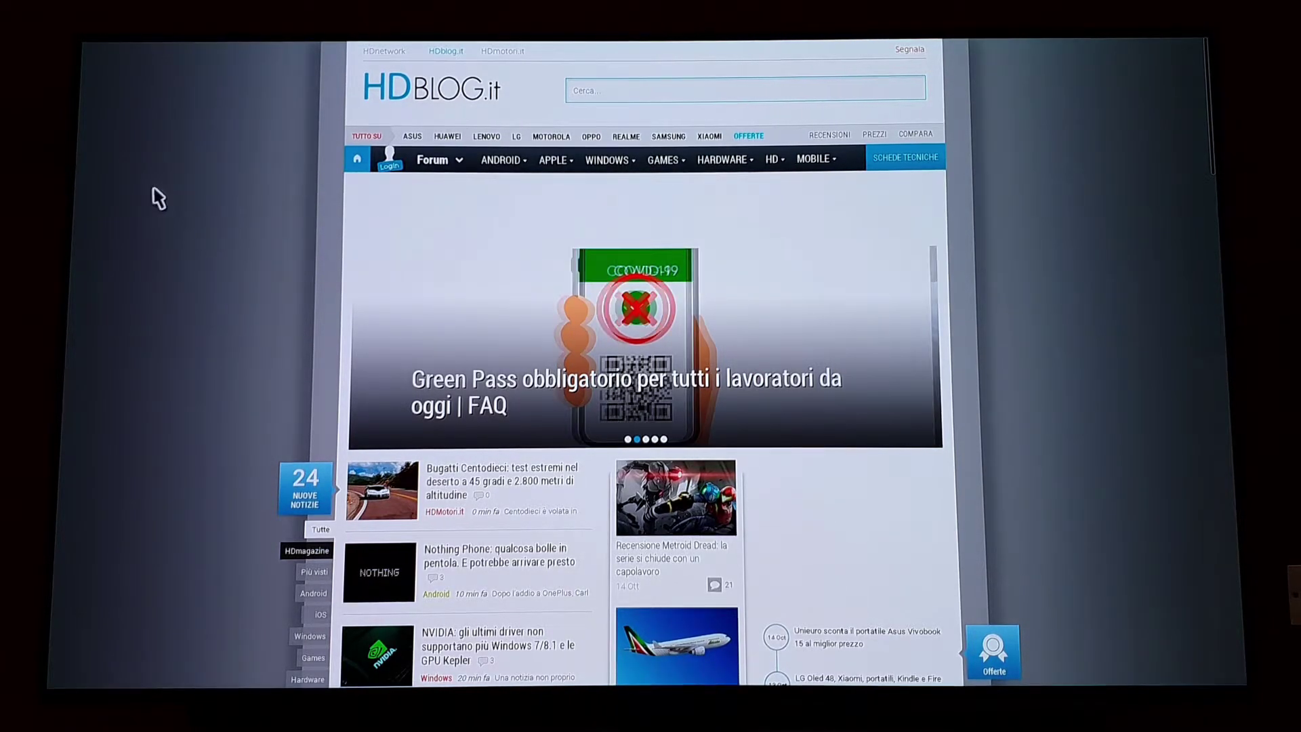
pyautogui.hotkey('ctrl', '+')
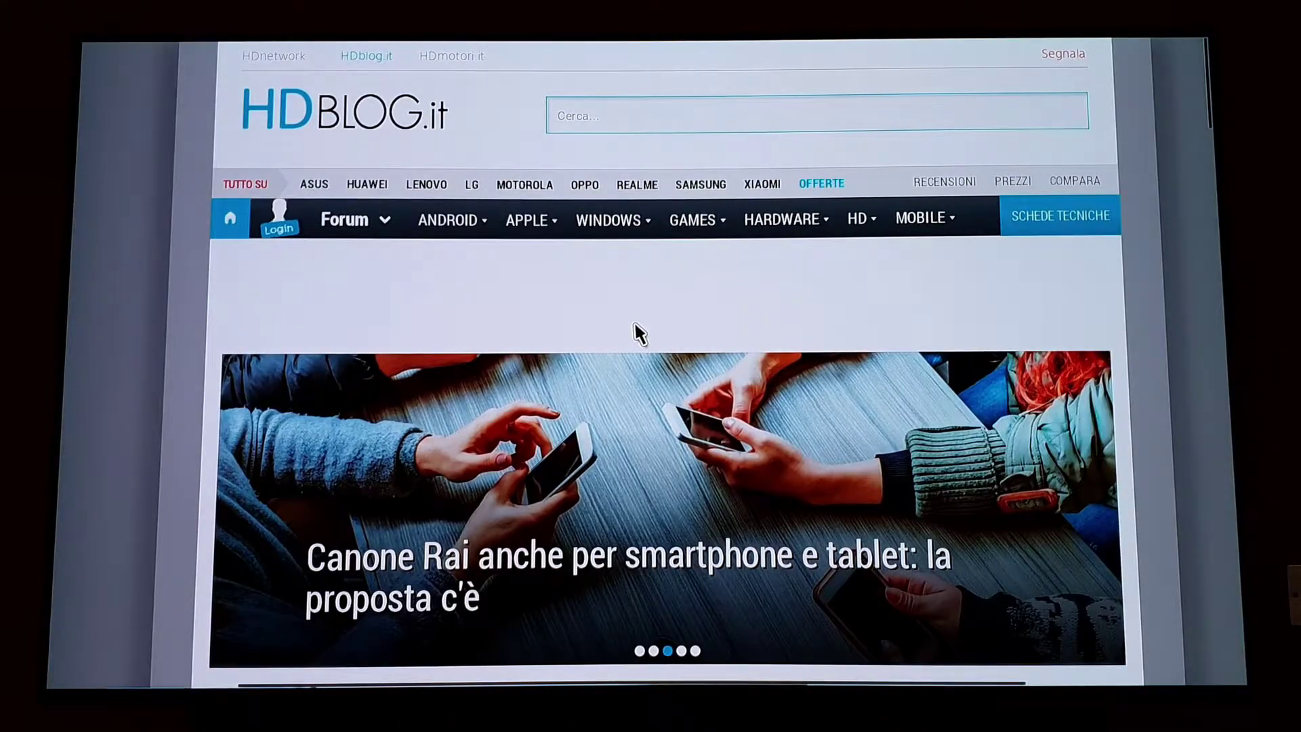
pyautogui.scroll(-5, 642, 328)
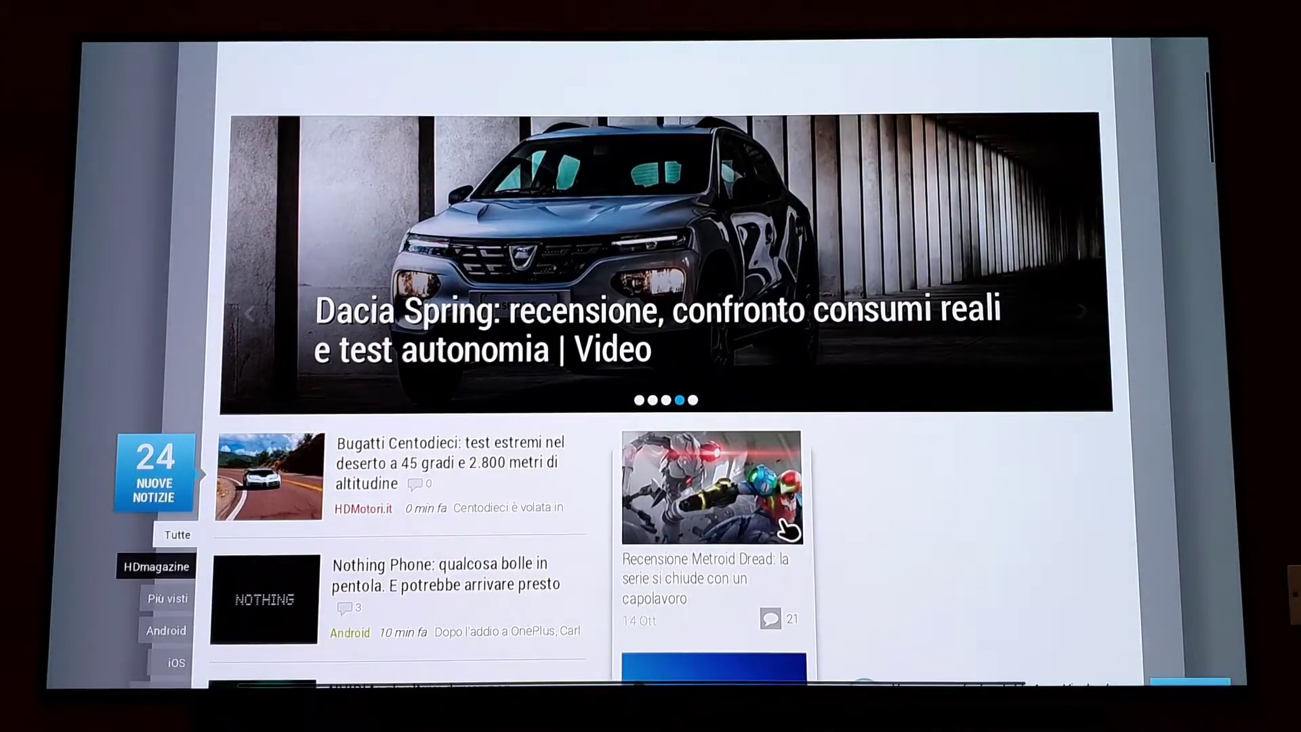
pyautogui.hscroll(3, 813, 529)
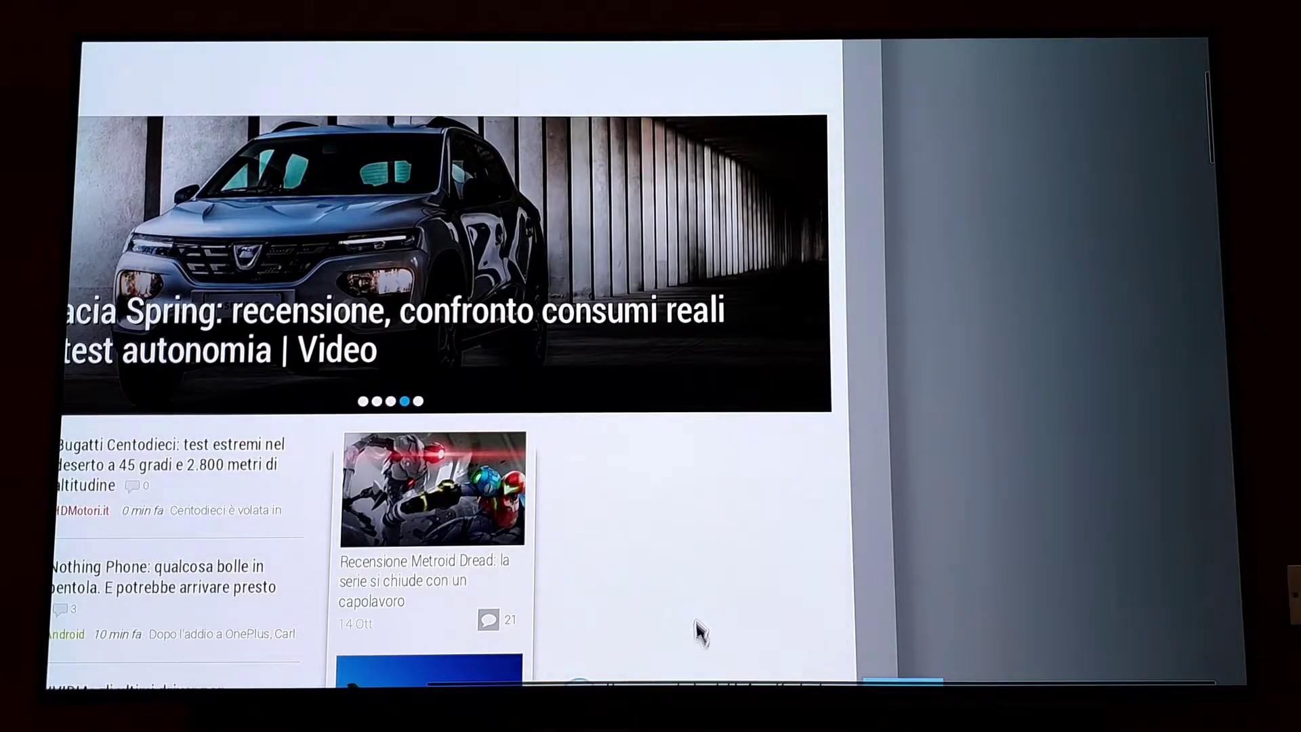
pyautogui.scroll(-2, 691, 626)
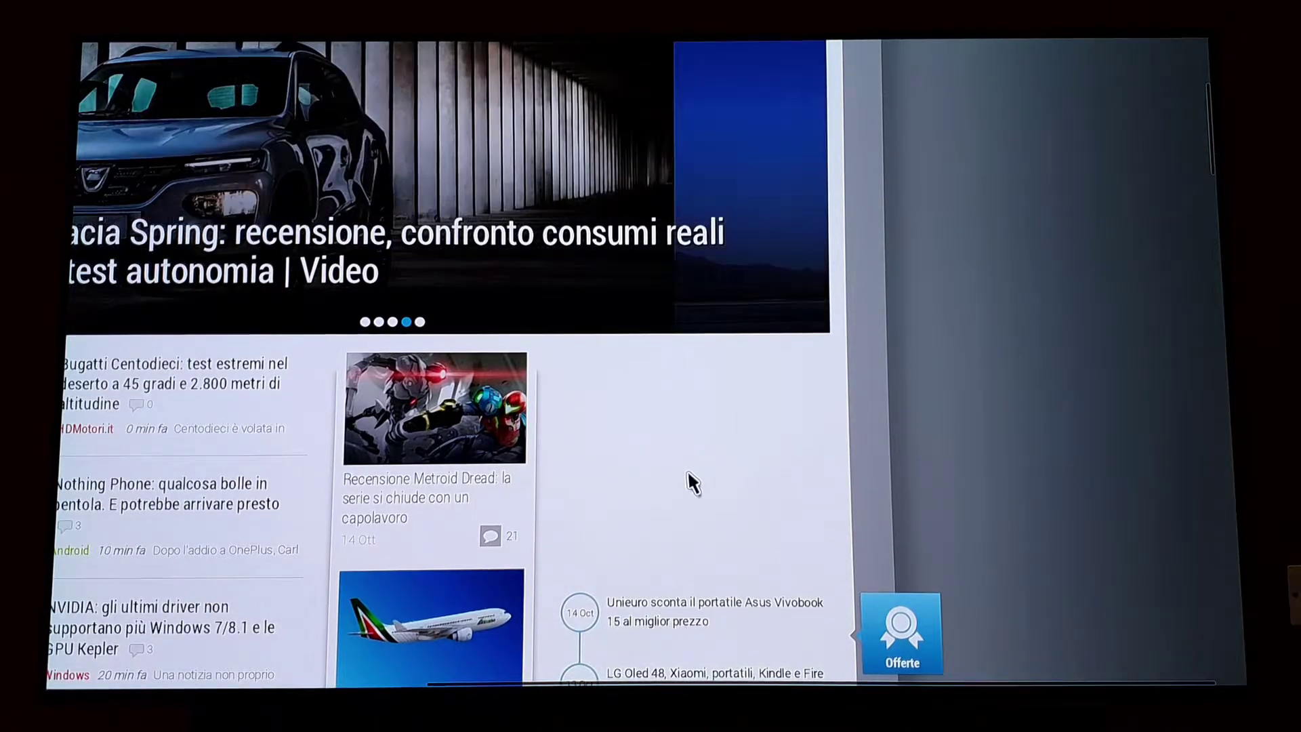
pyautogui.scroll(3, 687, 469)
pyautogui.scroll(-2, 687, 477)
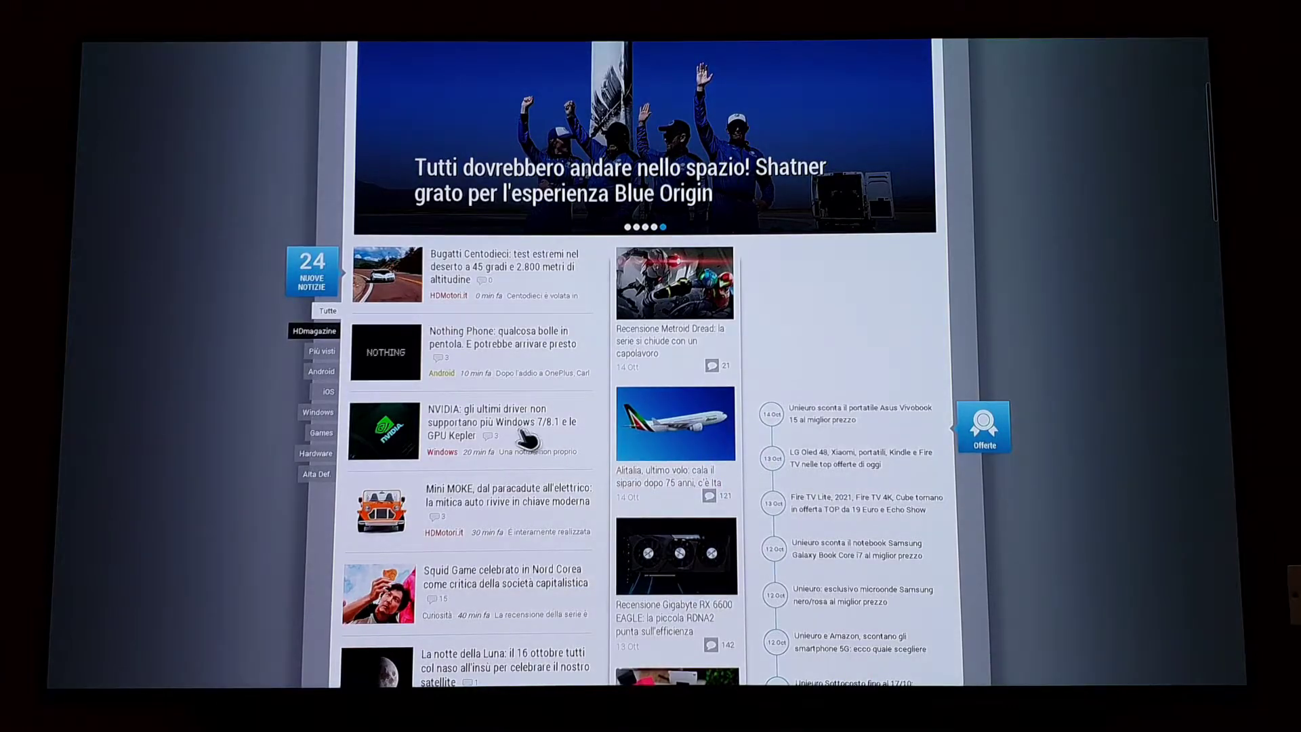
pyautogui.scroll(3, 224, 370)
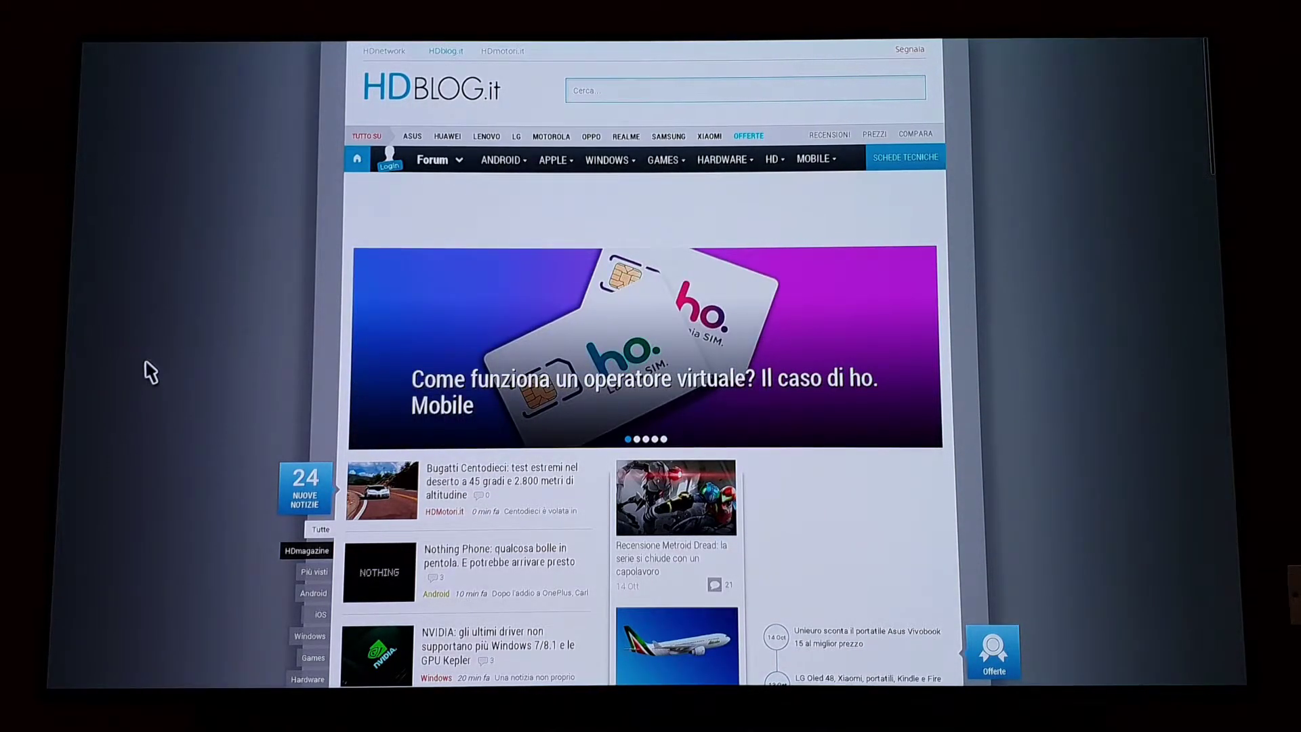
pyautogui.scroll(-3, 148, 371)
pyautogui.scroll(-2, 147, 372)
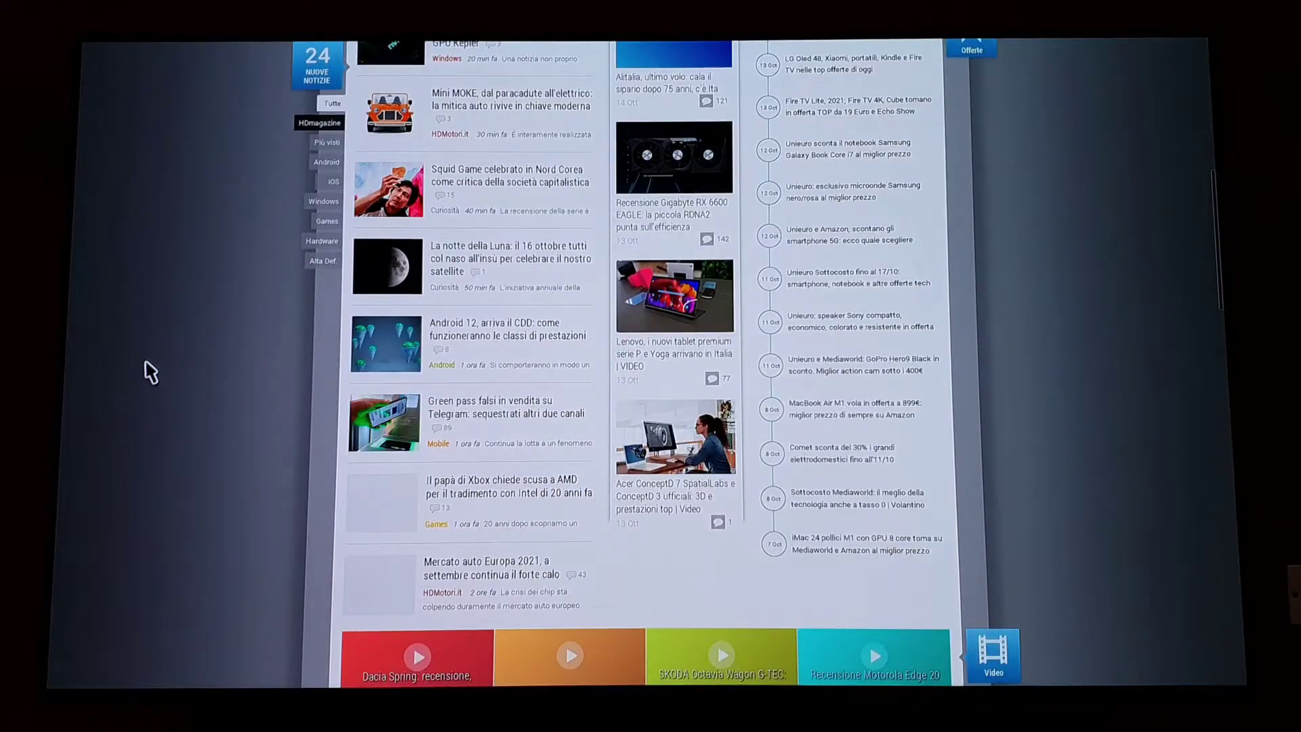
pyautogui.scroll(-3, 147, 370)
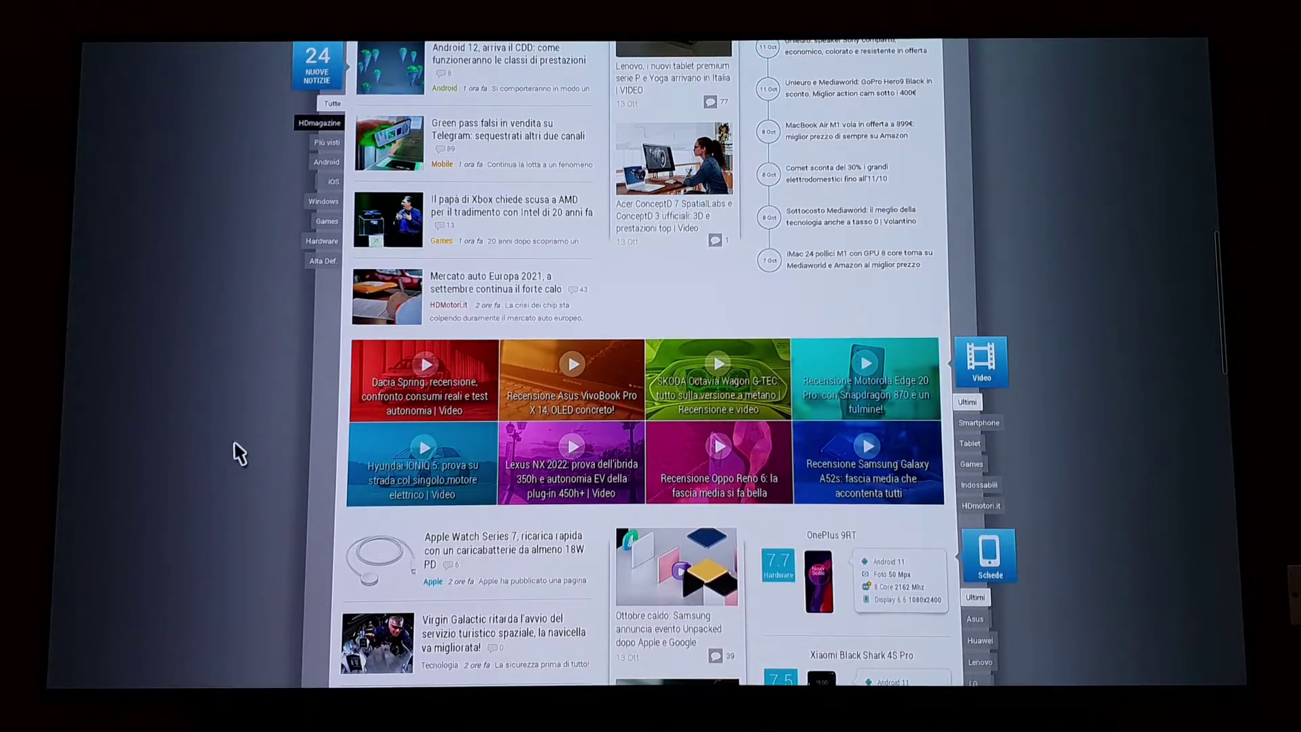
pyautogui.scroll(-1, 167, 452)
pyautogui.scroll(-3, 168, 452)
pyautogui.scroll(-3, 168, 453)
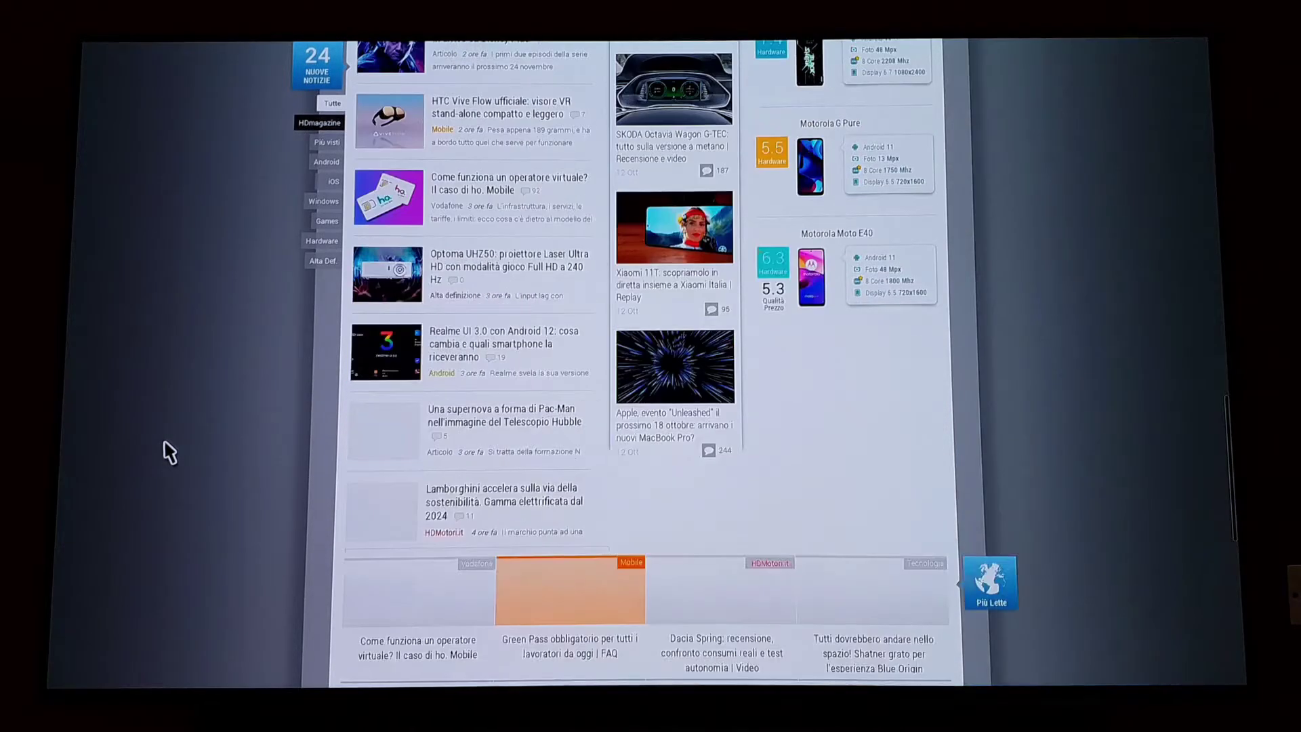
pyautogui.scroll(-2, 168, 453)
pyautogui.scroll(1, 168, 452)
pyautogui.scroll(5, 168, 453)
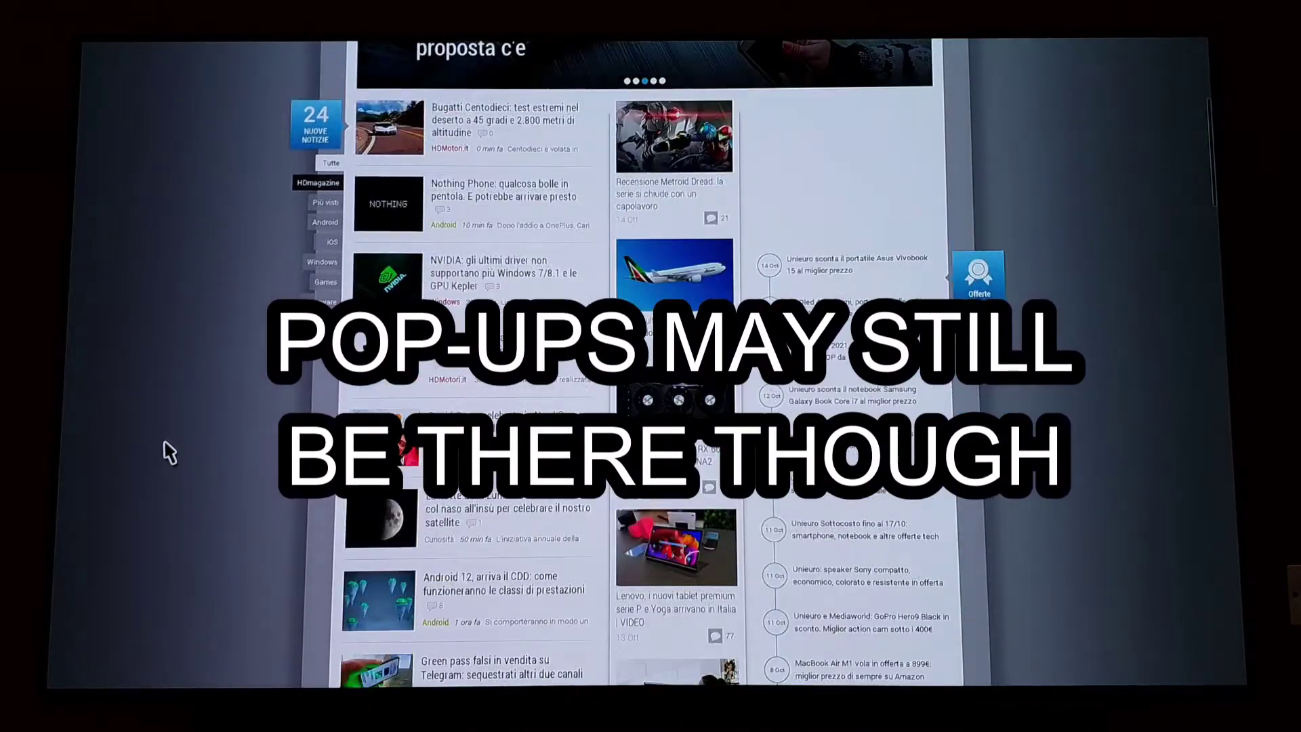
pyautogui.scroll(3, 168, 451)
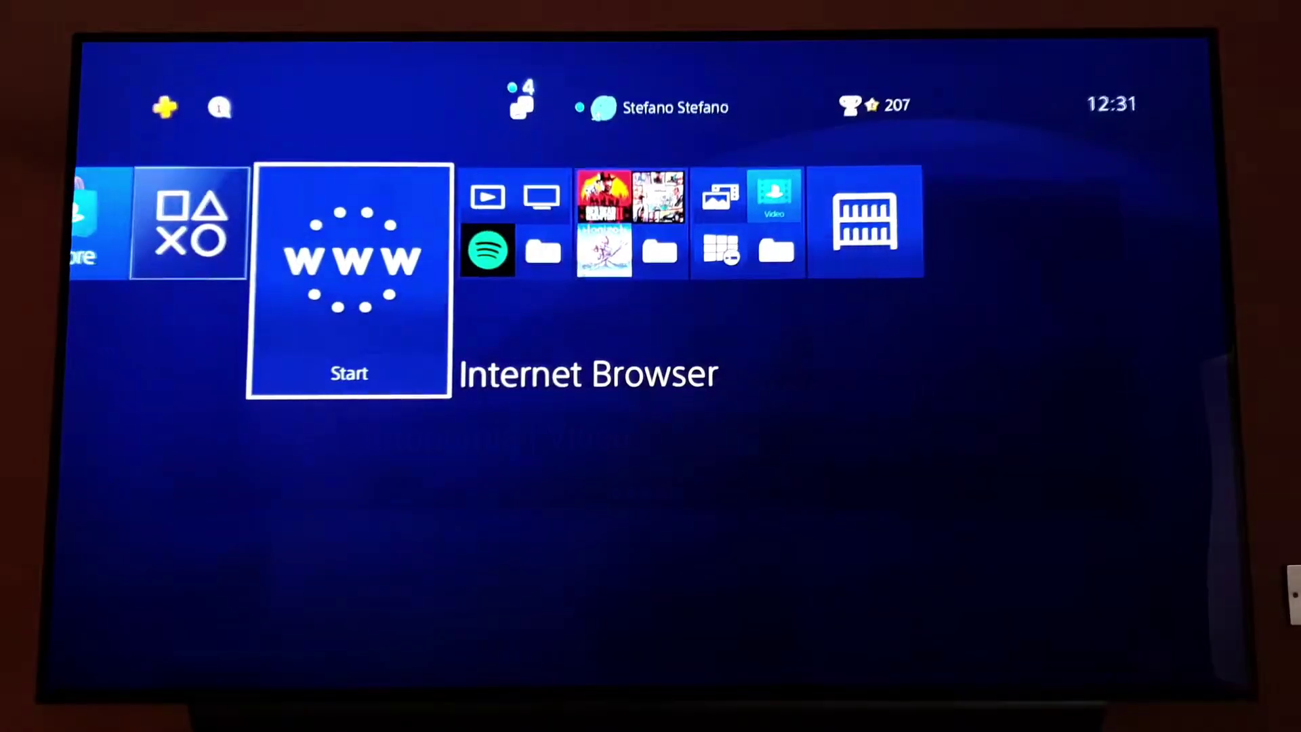
# Launch YouTube from the PS4 home screen's TV & Video app
pyautogui.press('Right')
pyautogui.press('Down')
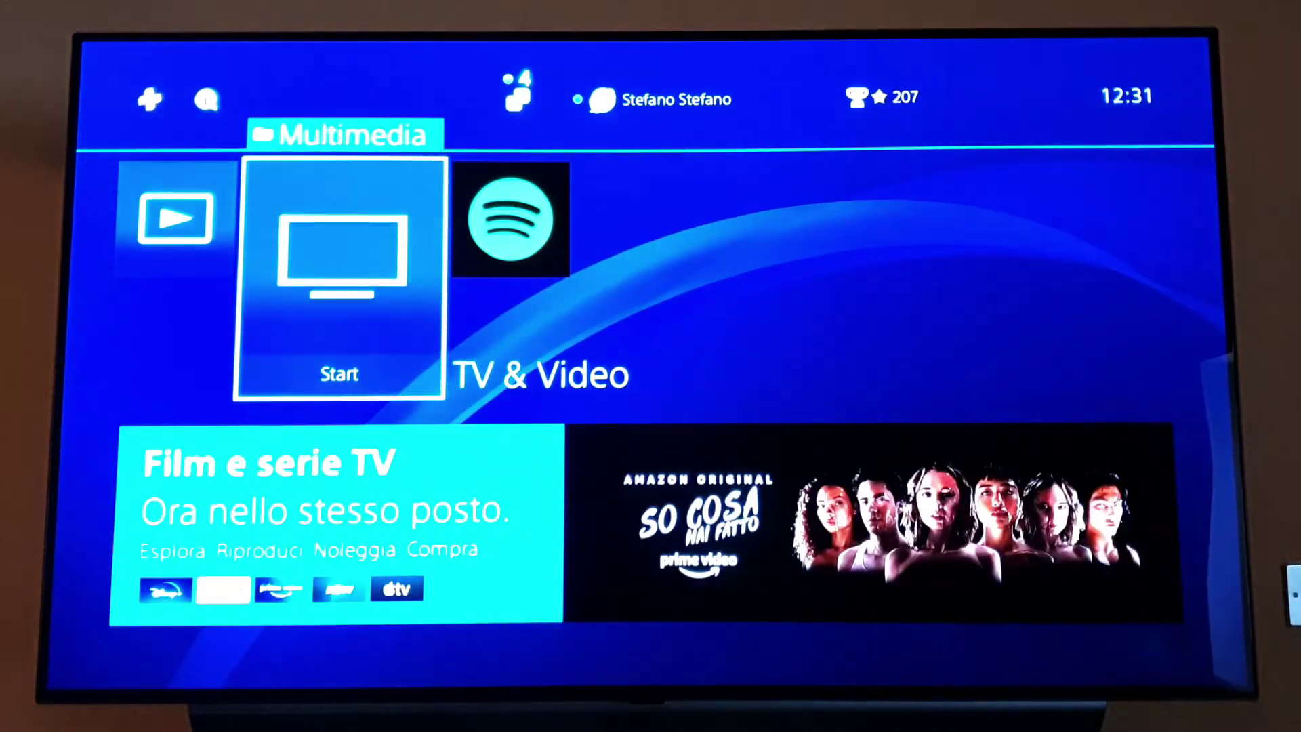
pyautogui.press('Return')
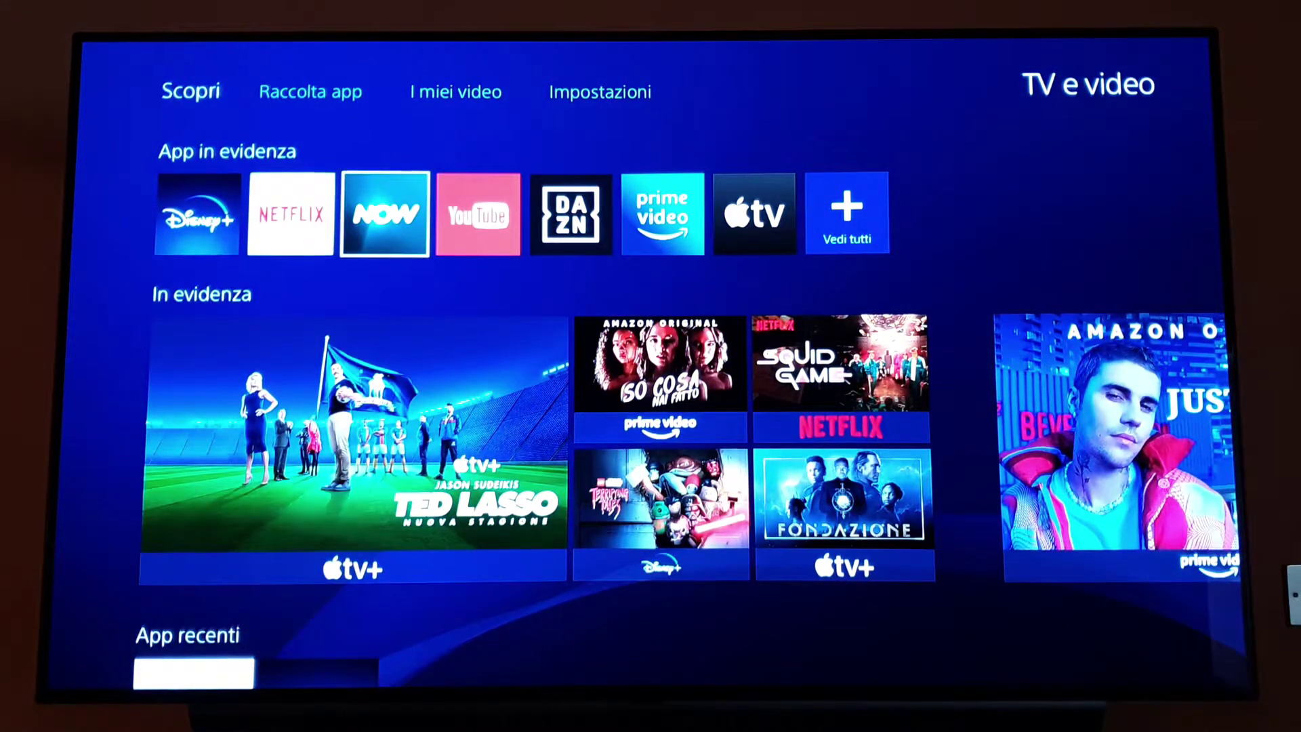
pyautogui.press('Return')
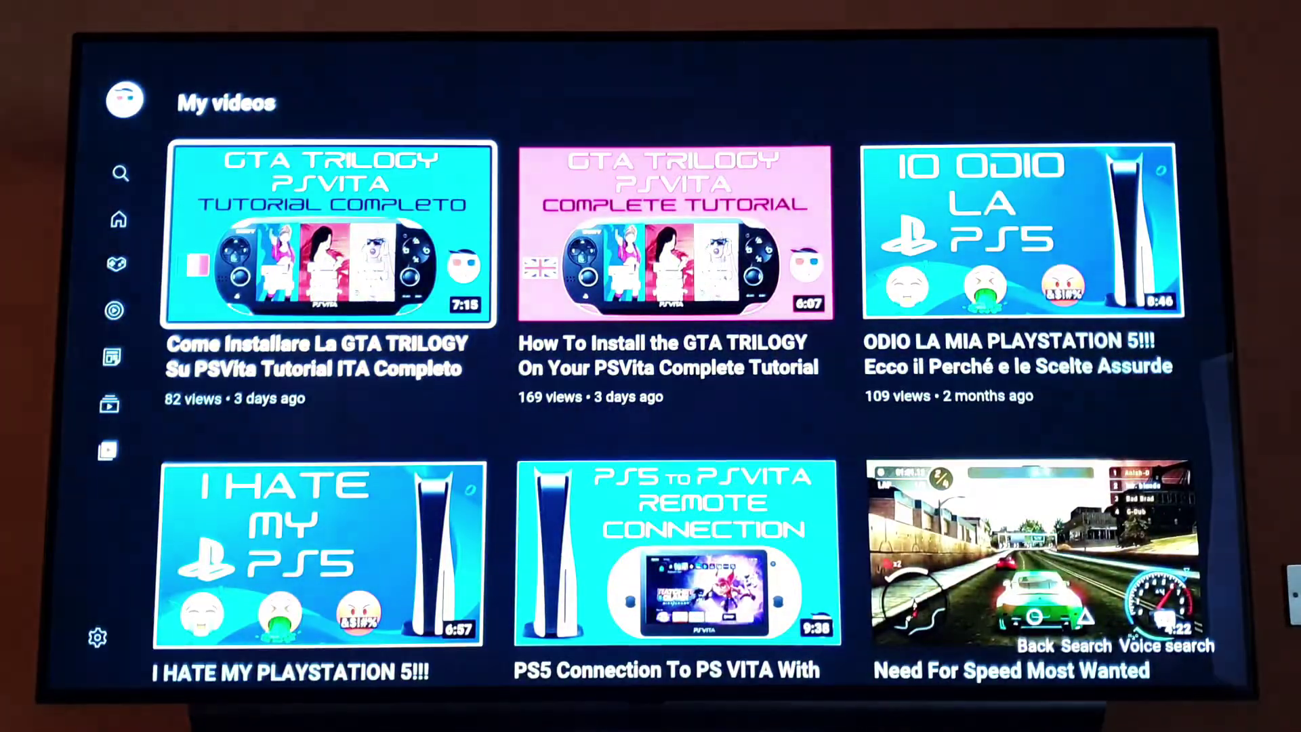
# Browse the My videos grid down to the Need For Speed upload
pyautogui.press('Left')
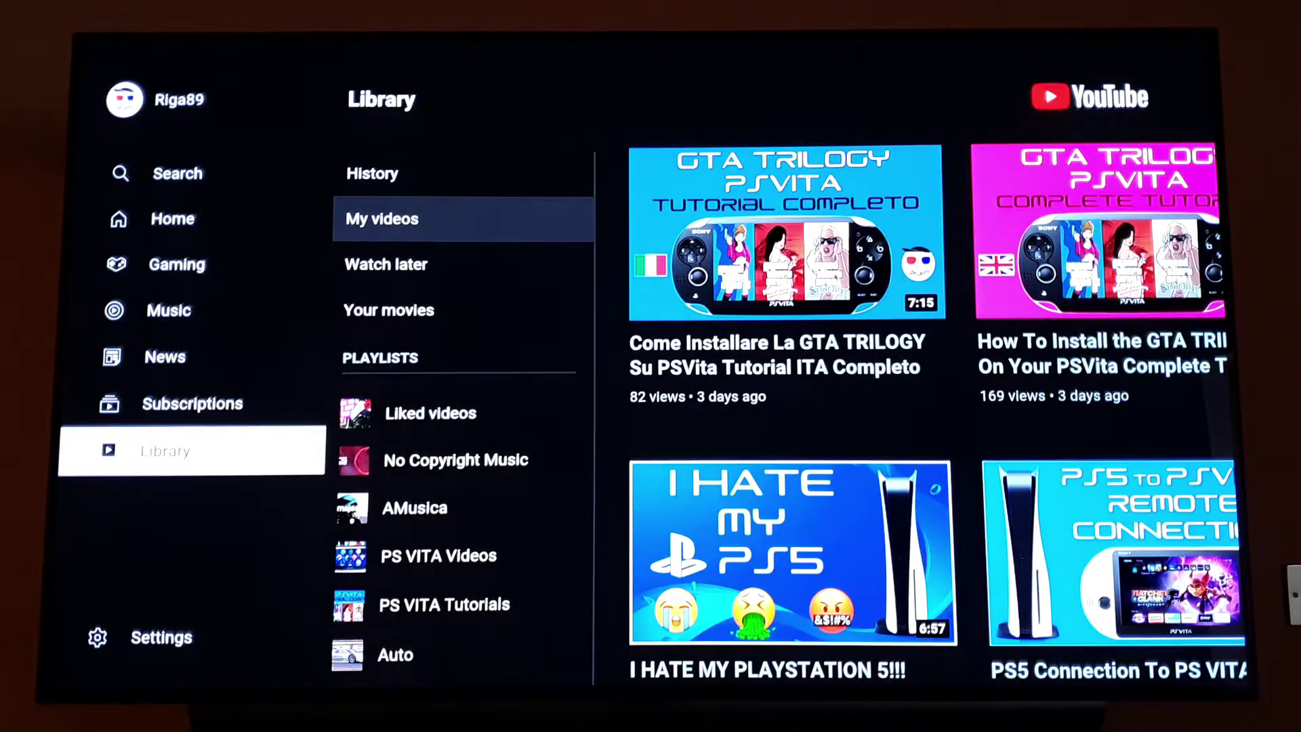
pyautogui.press('Right')
pyautogui.press('Right')
pyautogui.press('Right')
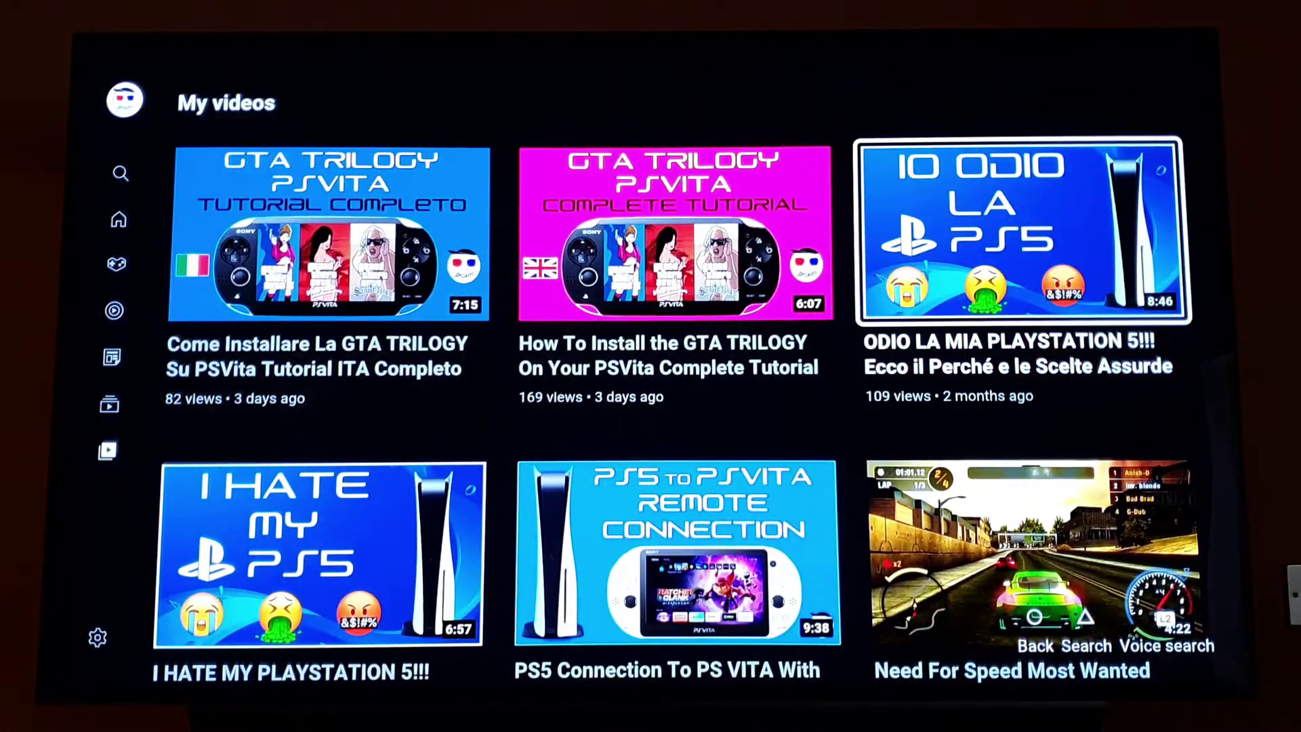
pyautogui.press('Down')
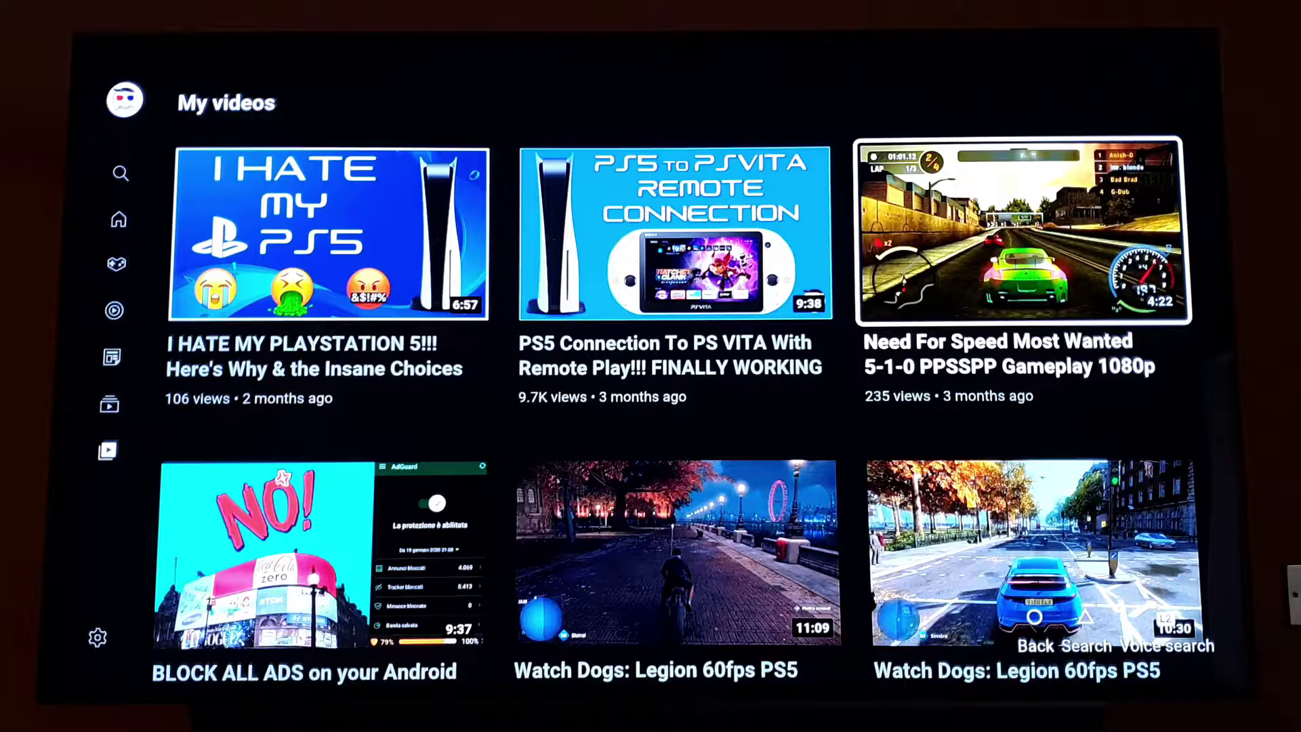
pyautogui.press('Up')
pyautogui.press('Down')
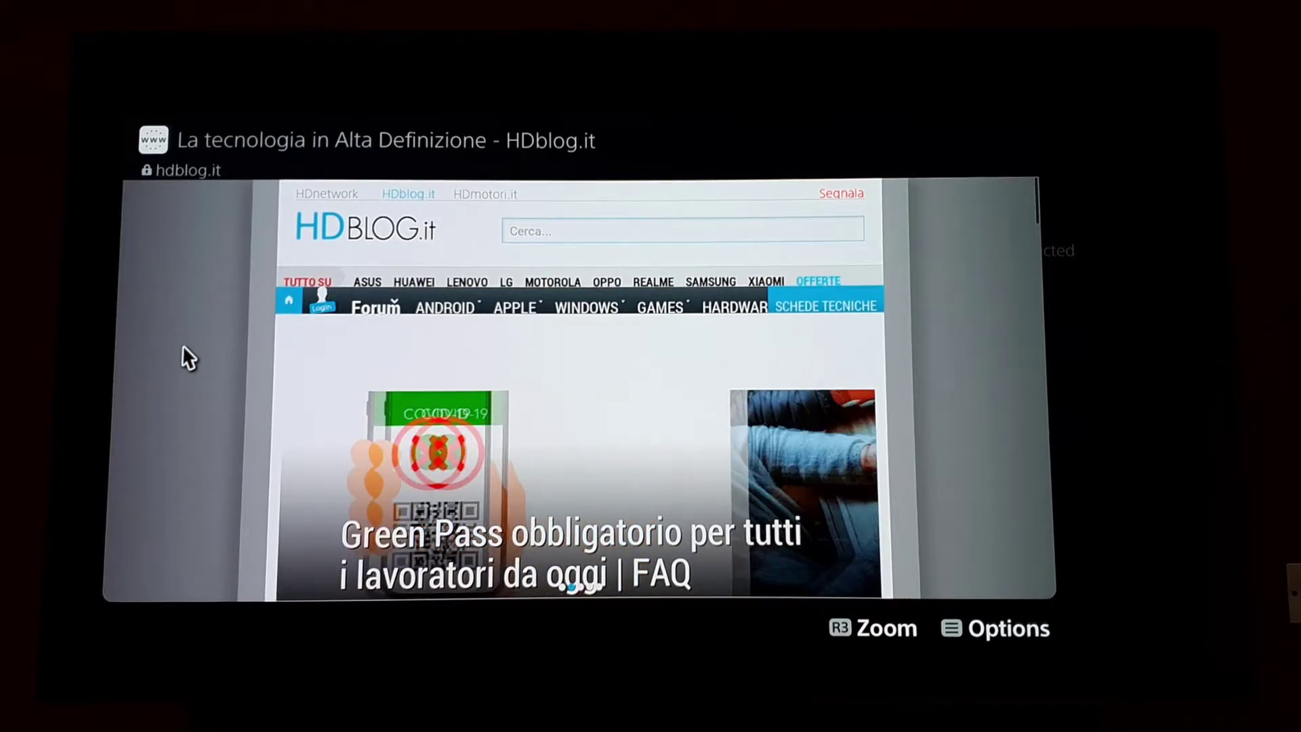
pyautogui.scroll(-5, 183, 346)
pyautogui.scroll(-5, 183, 347)
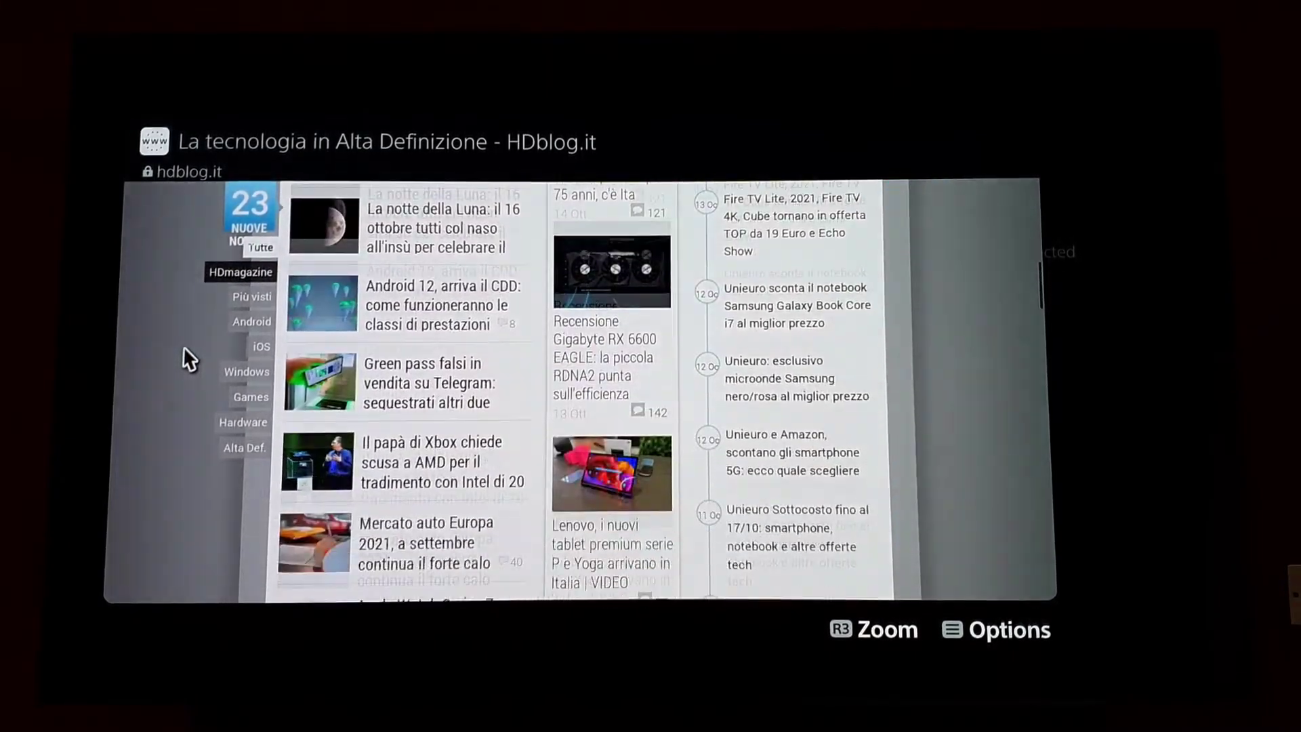
pyautogui.scroll(3, 183, 346)
pyautogui.scroll(7, 183, 345)
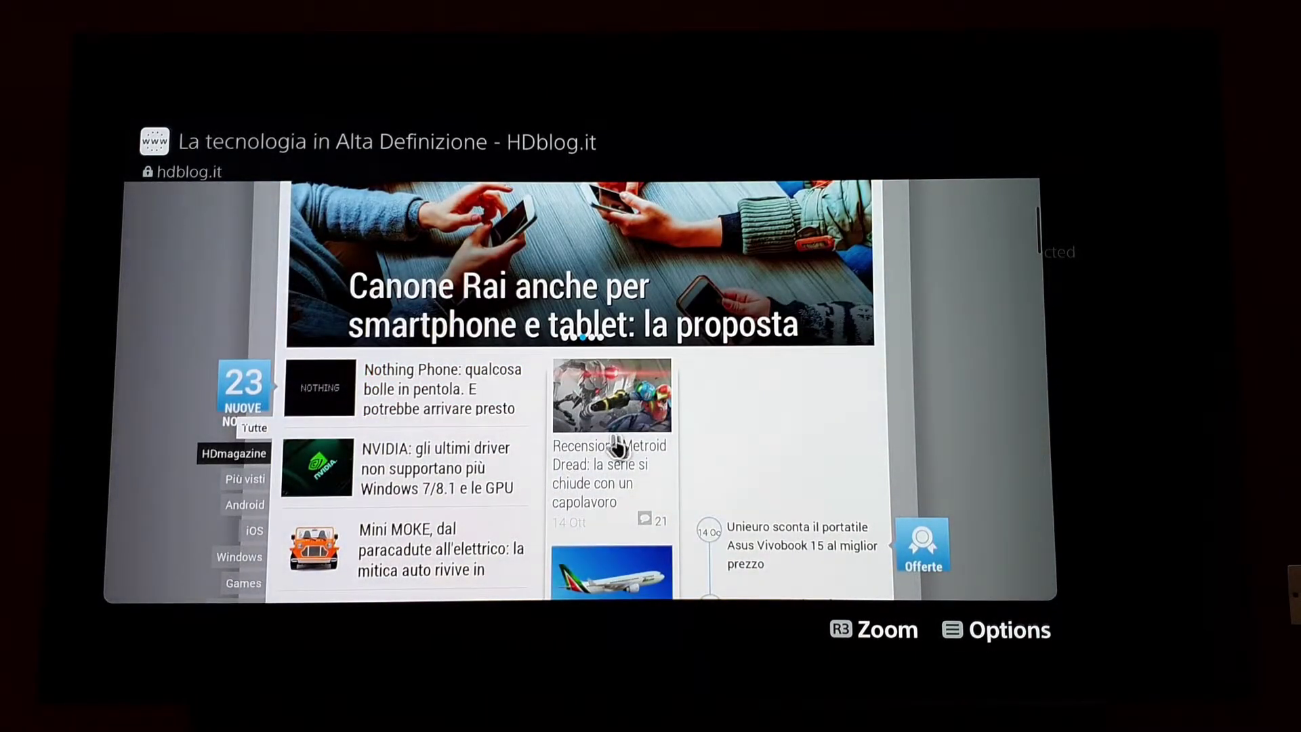
pyautogui.scroll(3, 820, 443)
pyautogui.scroll(2, 820, 443)
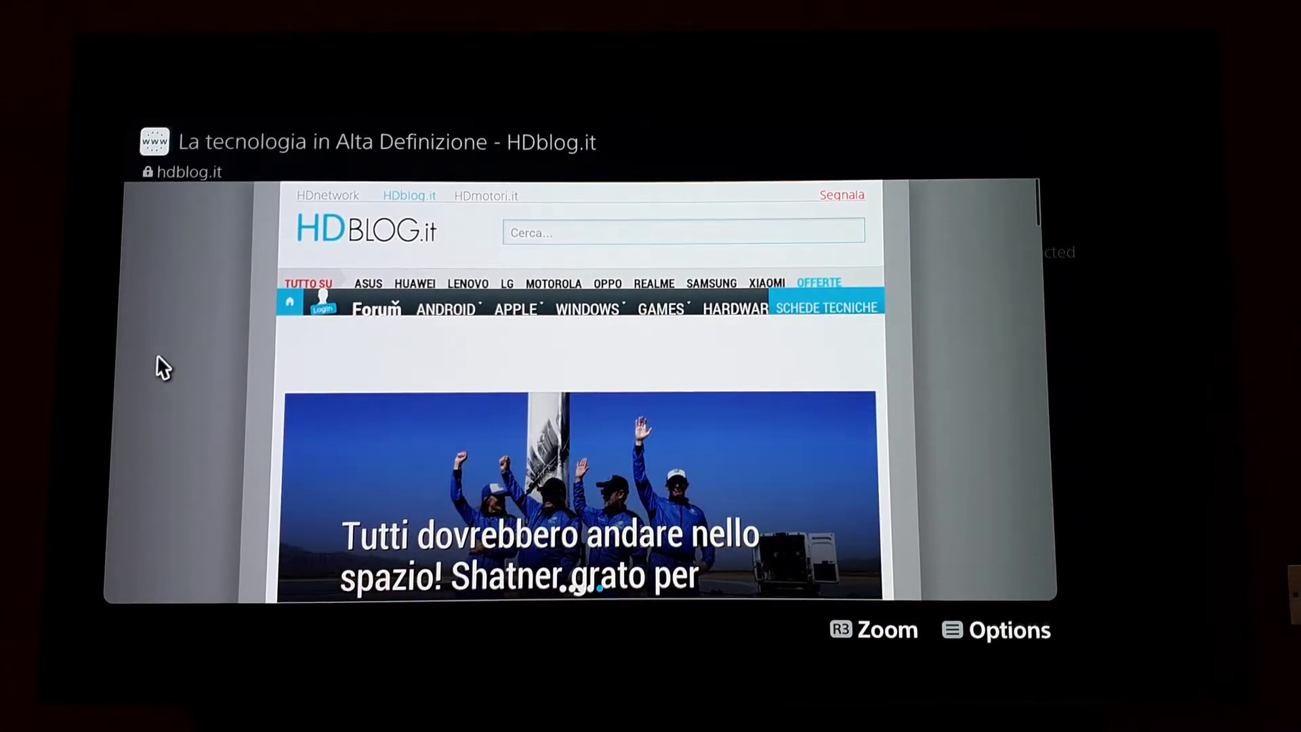
pyautogui.scroll(-5, 174, 408)
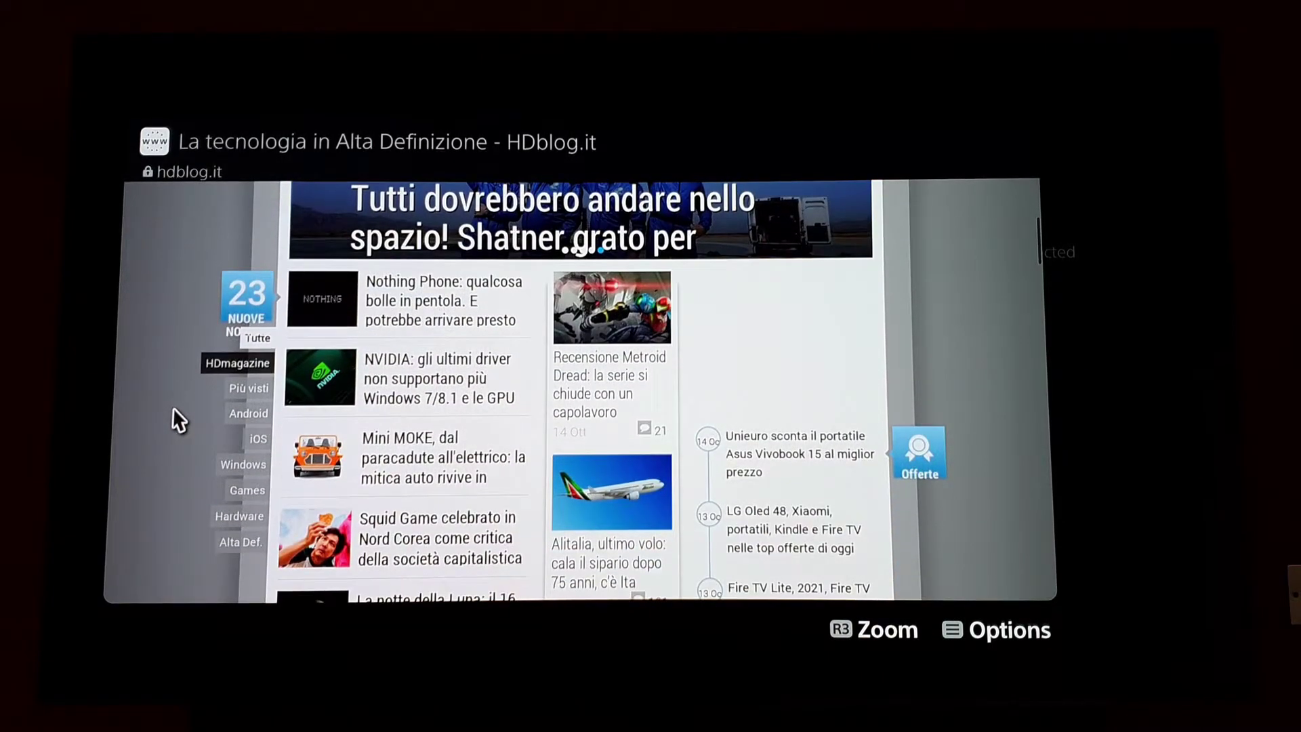
pyautogui.scroll(5, 174, 408)
# Minimize the HDblog.it browser to reveal the PS5 internet connection settings
pyautogui.press('Escape')
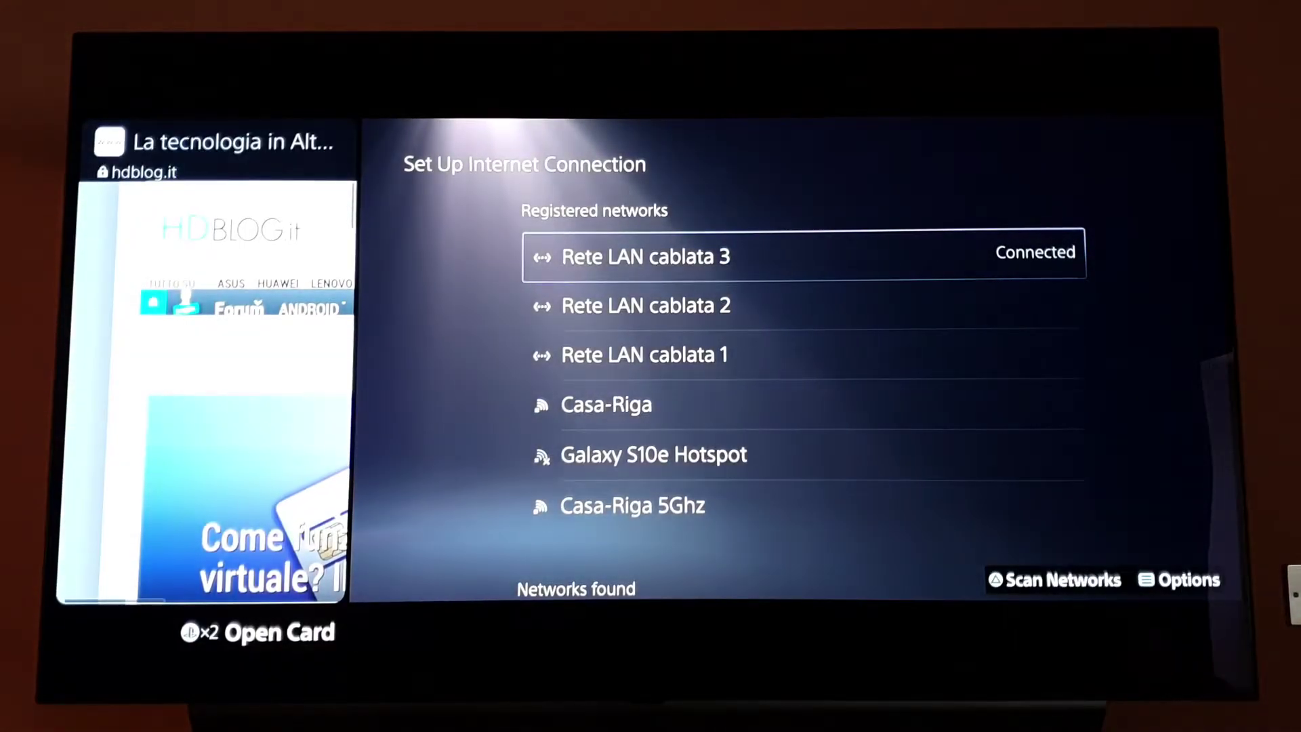
# Review Rete LAN cablata 3's advanced settings: Primary DNS 94.140.14.14, Secondary DNS 94.140.15.15
pyautogui.press('Menu')
pyautogui.press('Return')
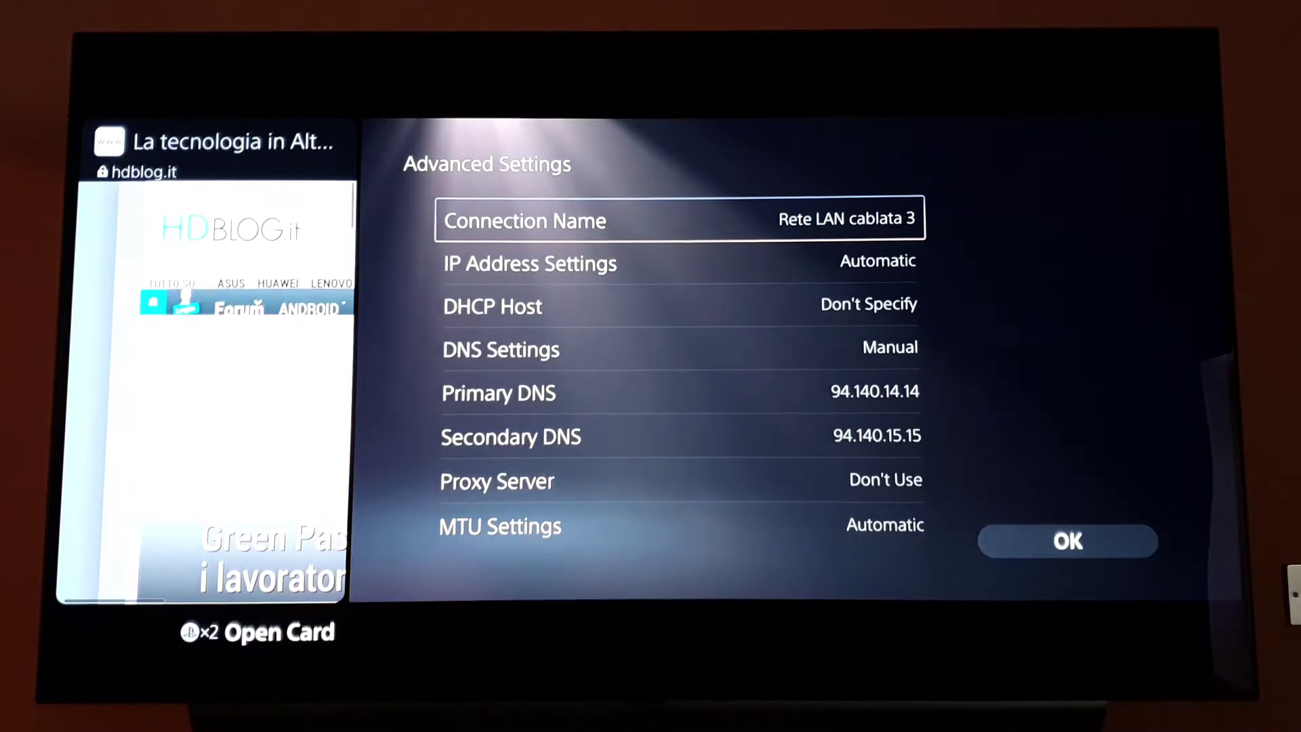
pyautogui.press('Down')
pyautogui.press('Down')
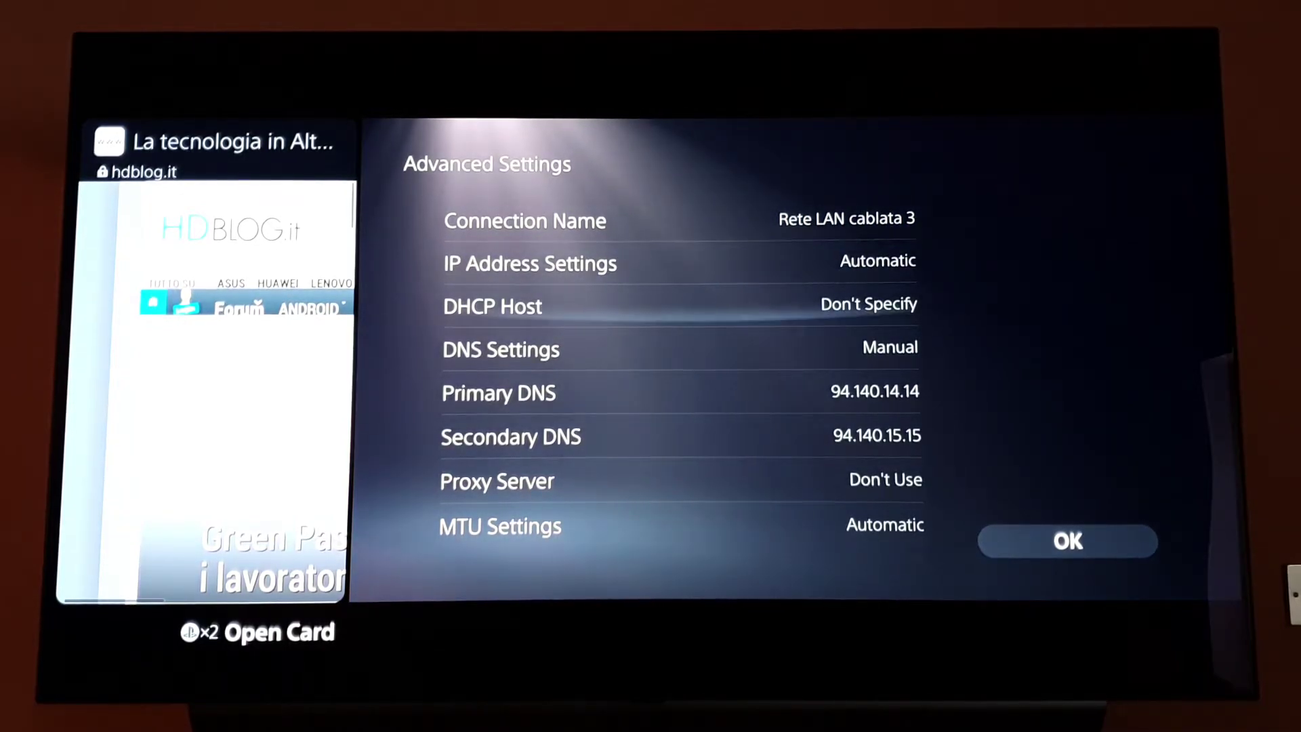
pyautogui.press('Down')
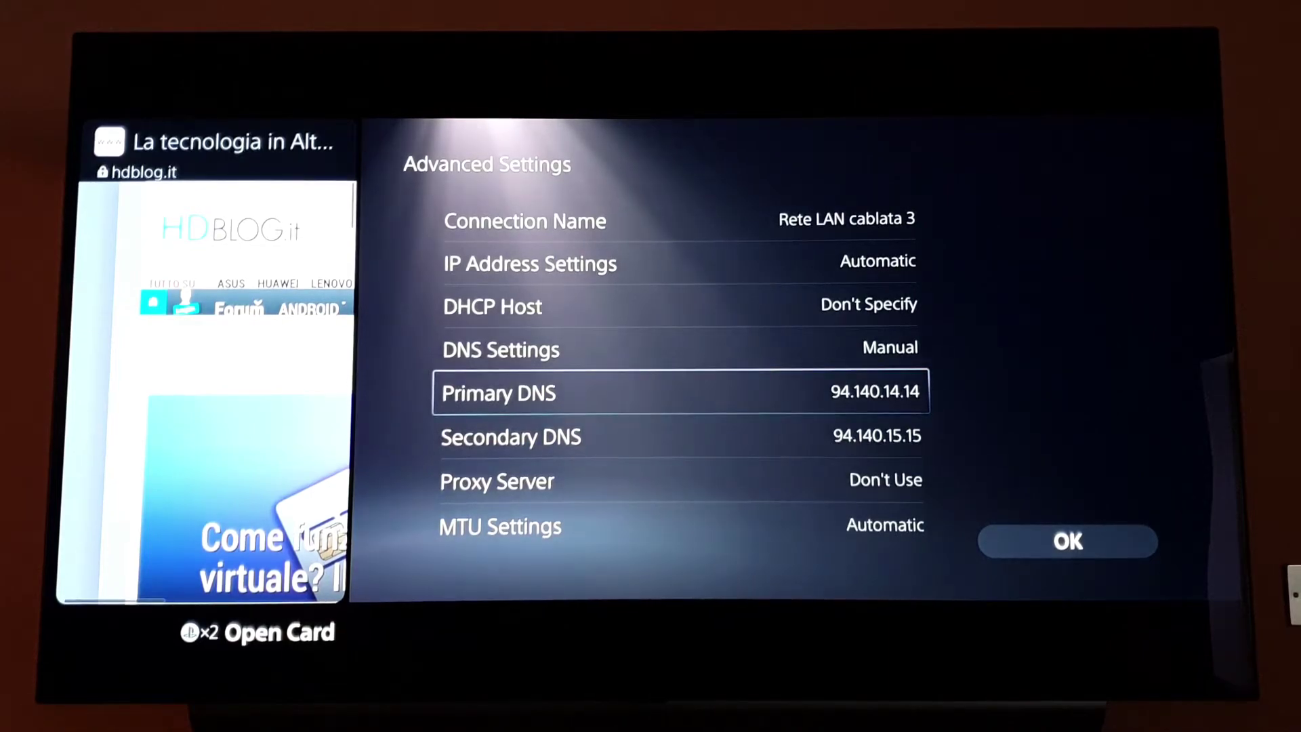
pyautogui.press('Down')
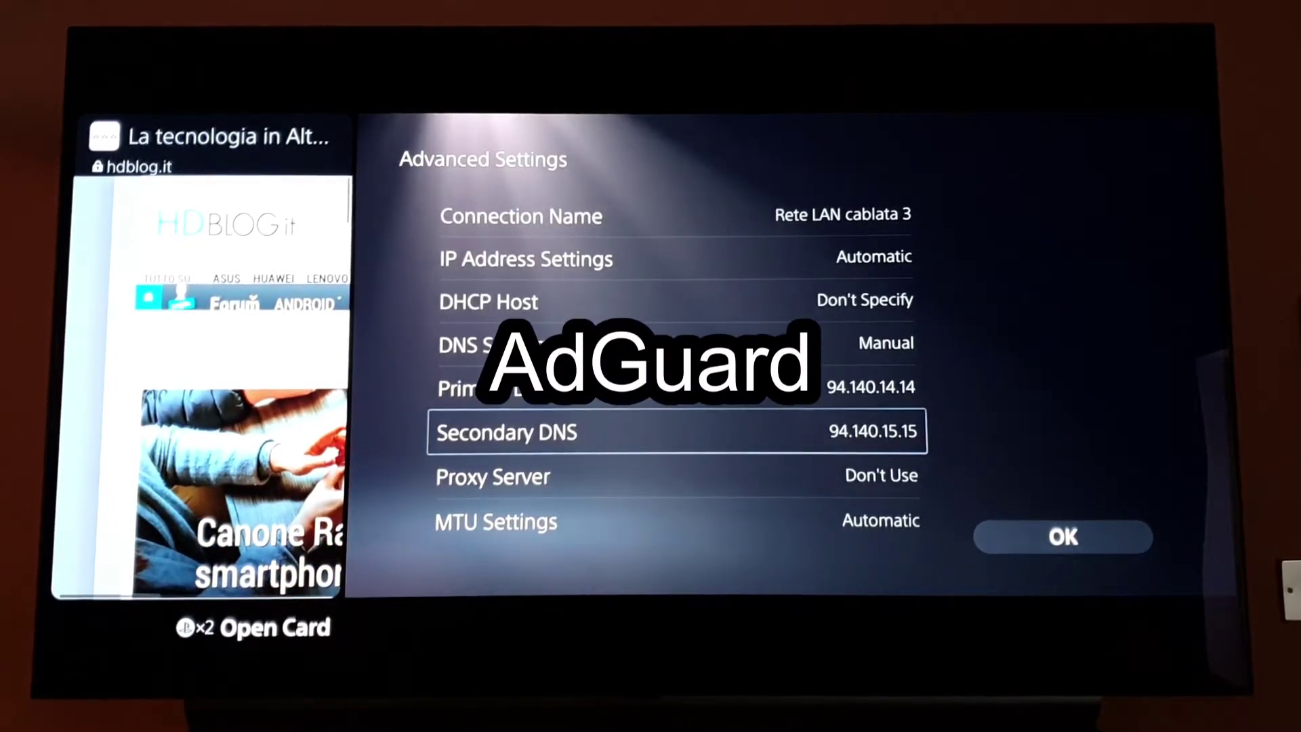
pyautogui.press('Right')
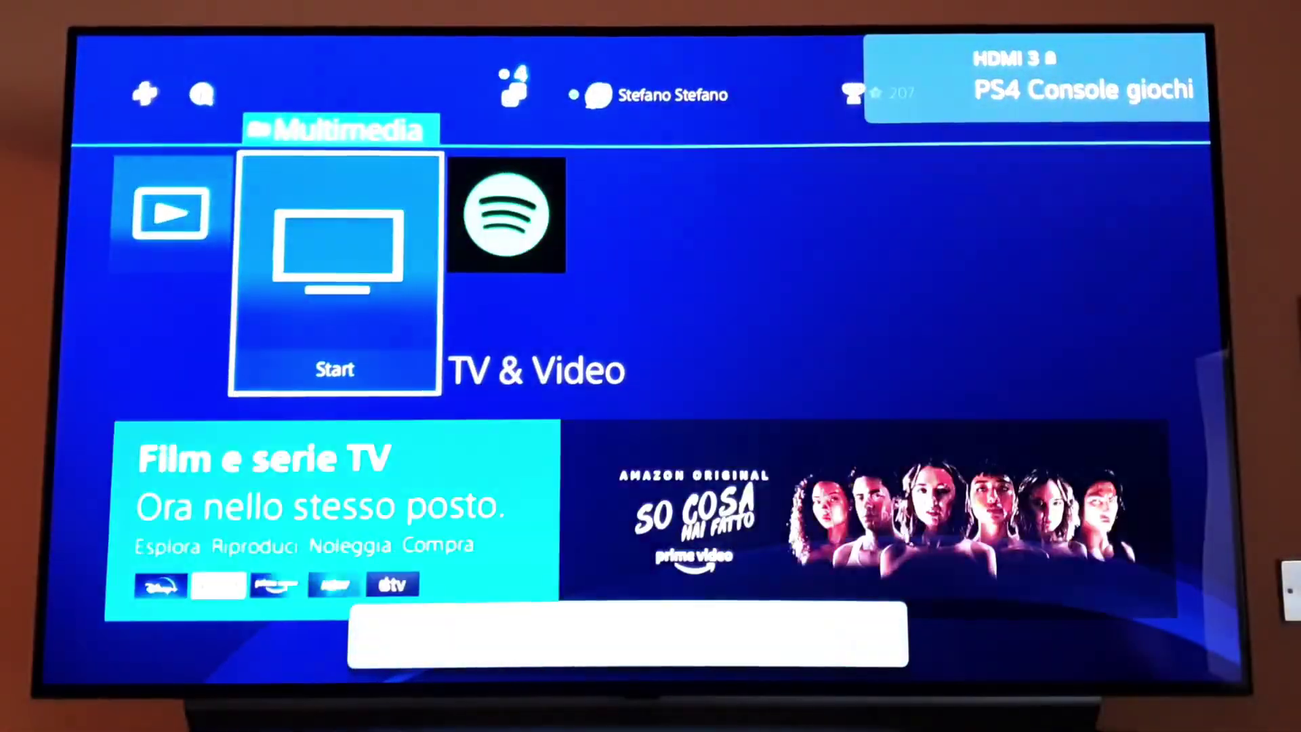
# Start the PS4 Internet Browser (WWW) from the home screen
pyautogui.press('Right')
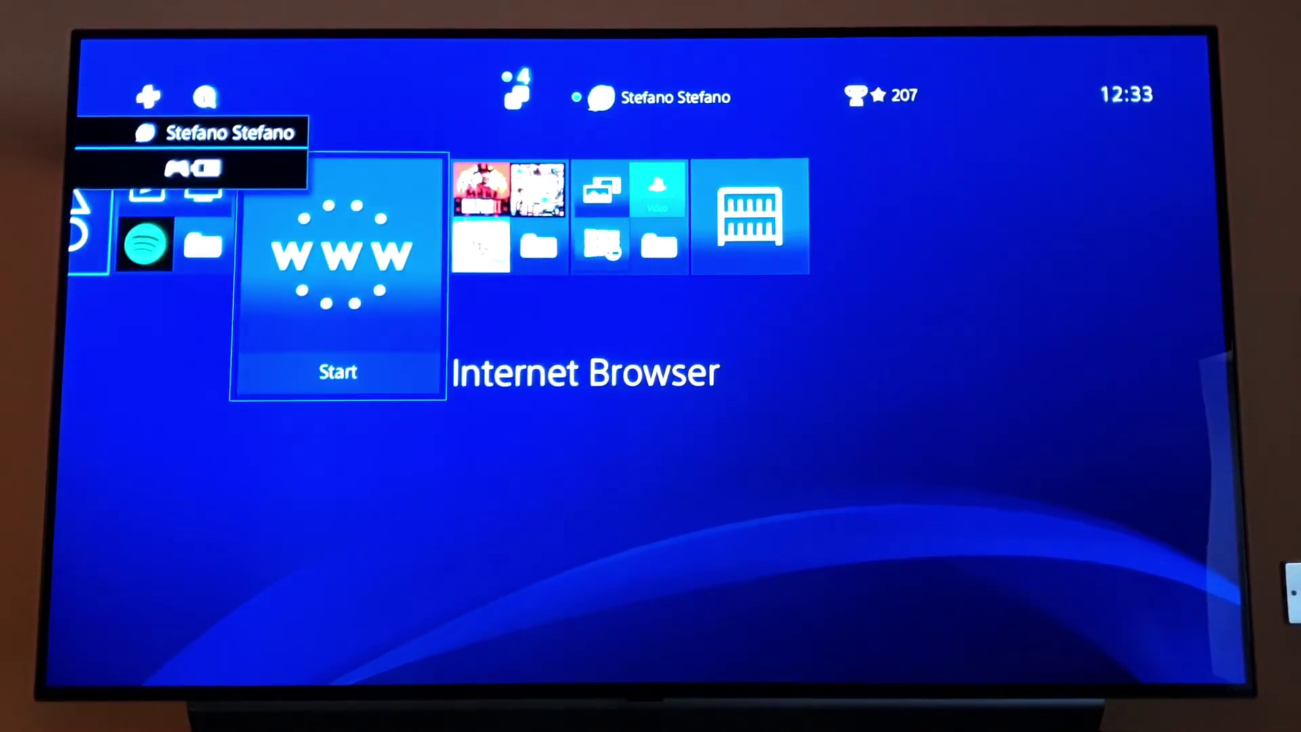
pyautogui.press('Return')
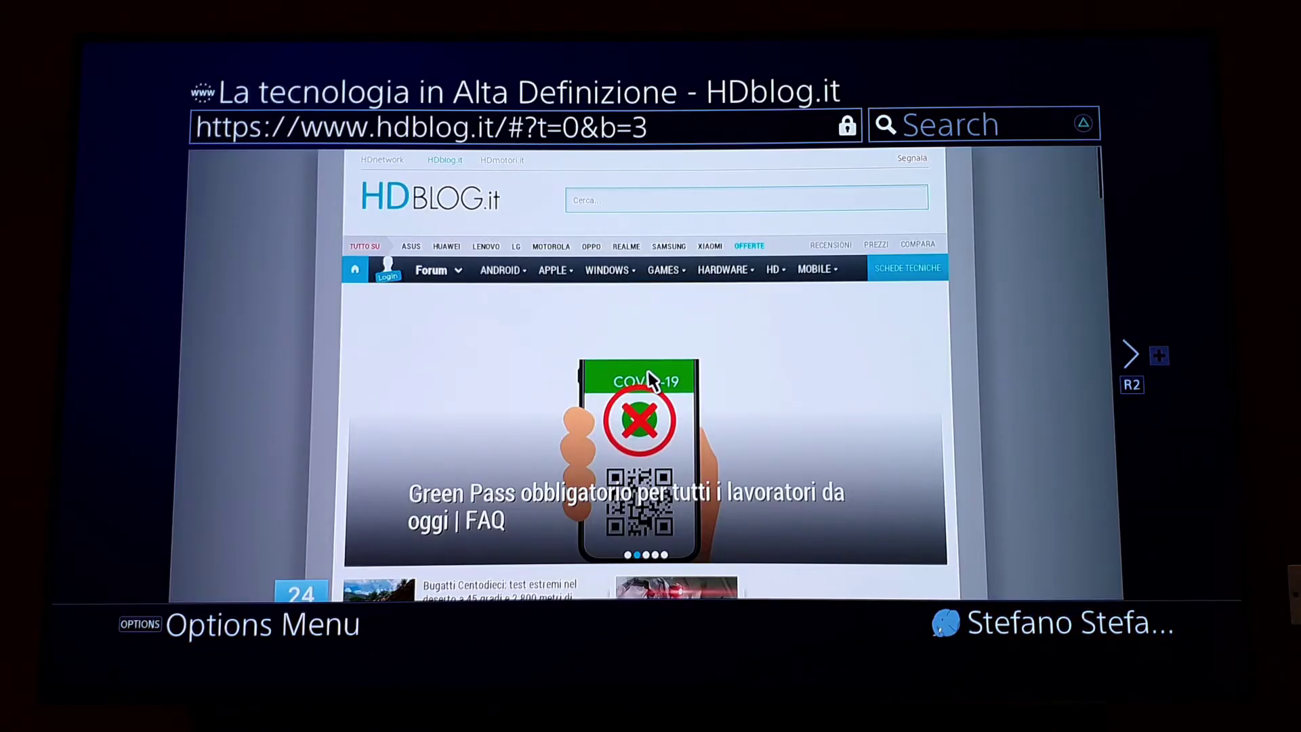